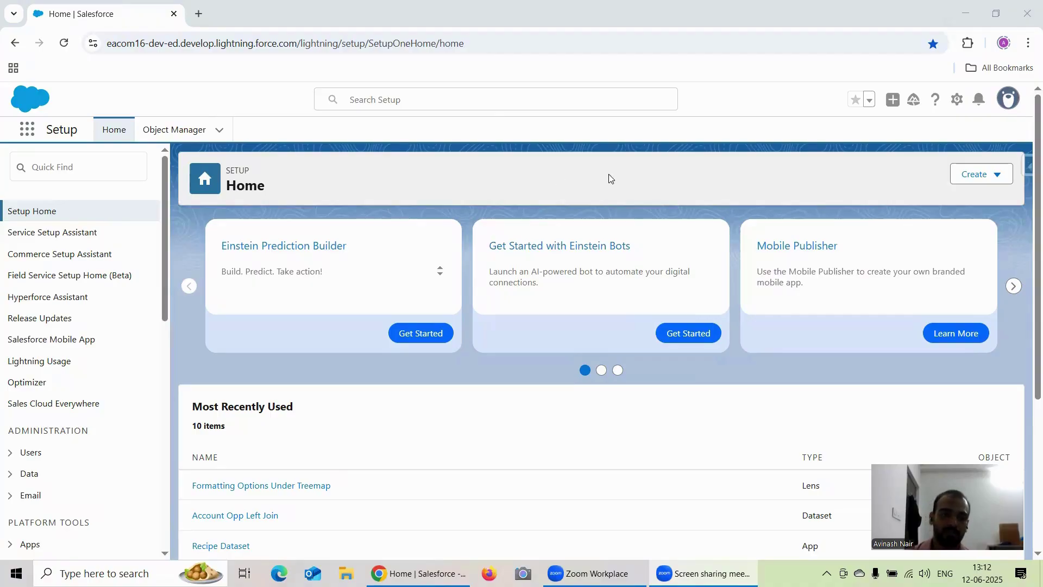
# Explore the Account Opp Left Join dataset in Analytics Studio, review the fields available for grouping bars, and close the lens.
pyautogui.click(22, 128)
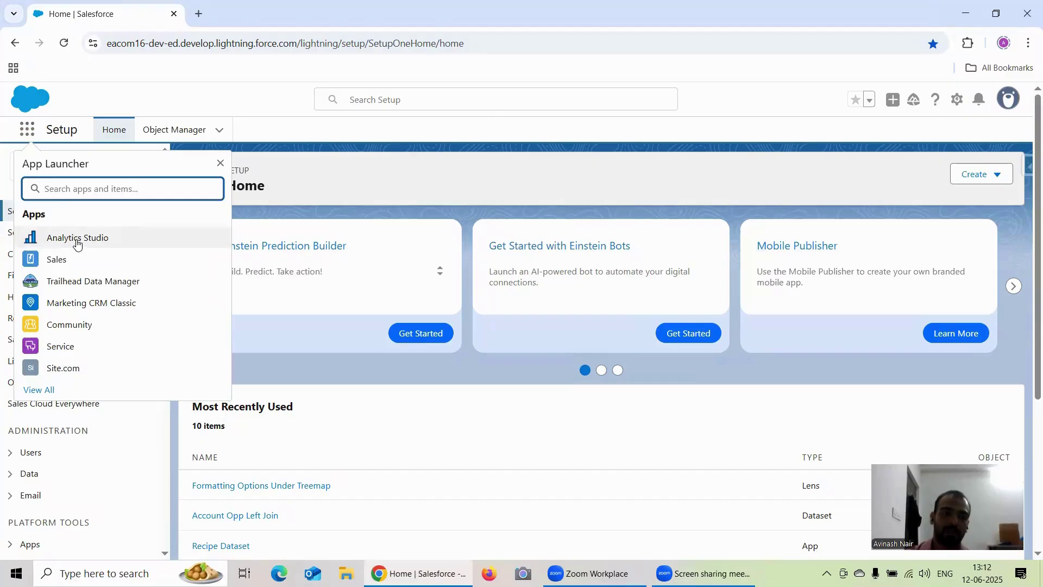
pyautogui.click(77, 238)
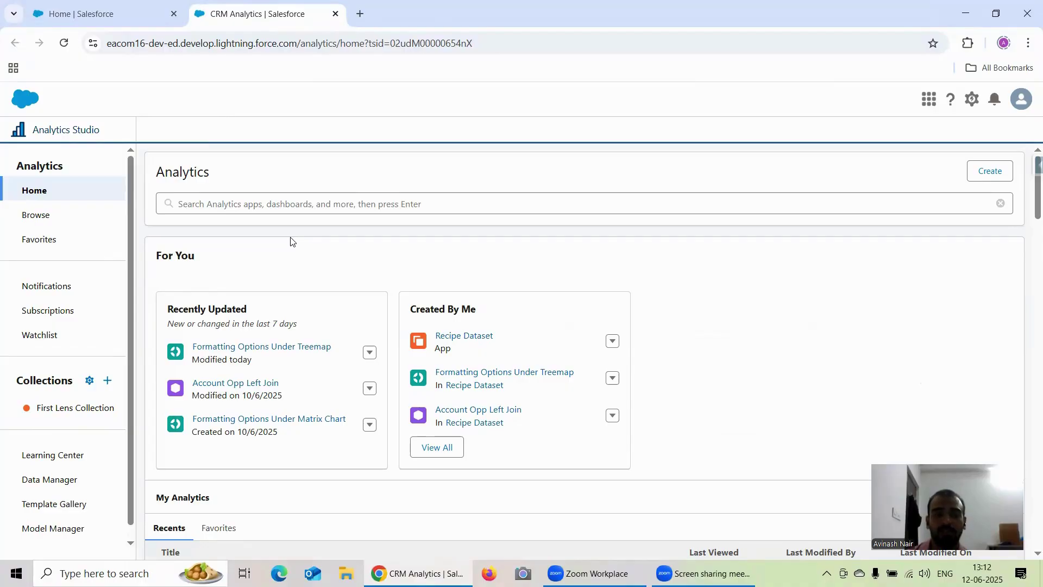
pyautogui.click(256, 386)
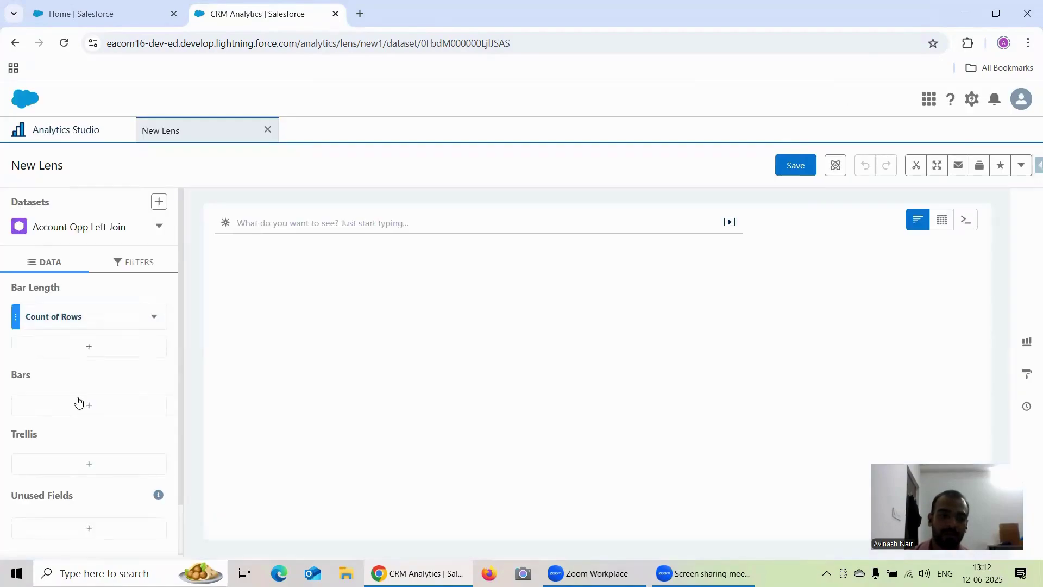
pyautogui.click(80, 405)
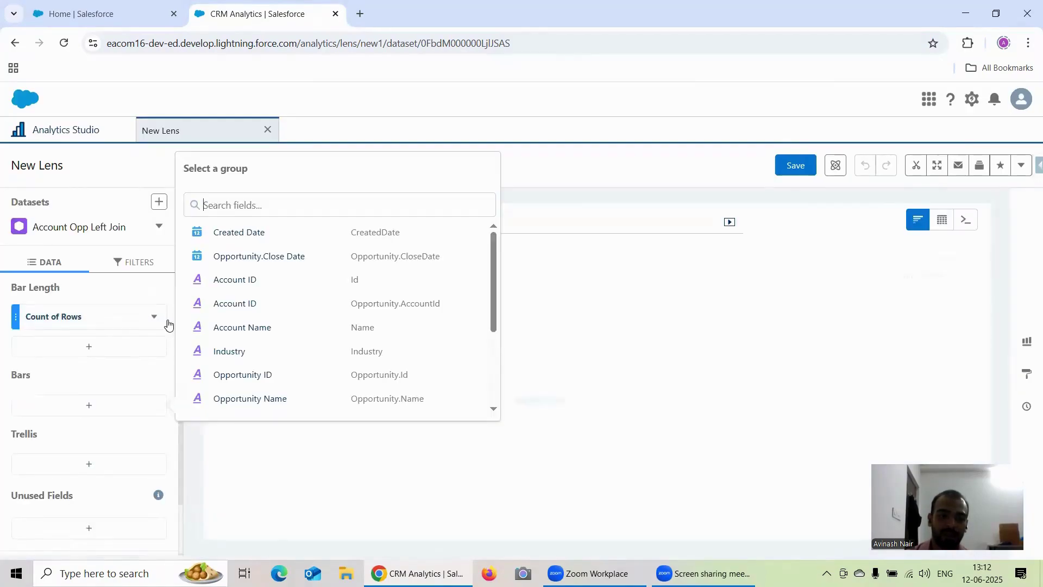
pyautogui.scroll(-3, 221, 333)
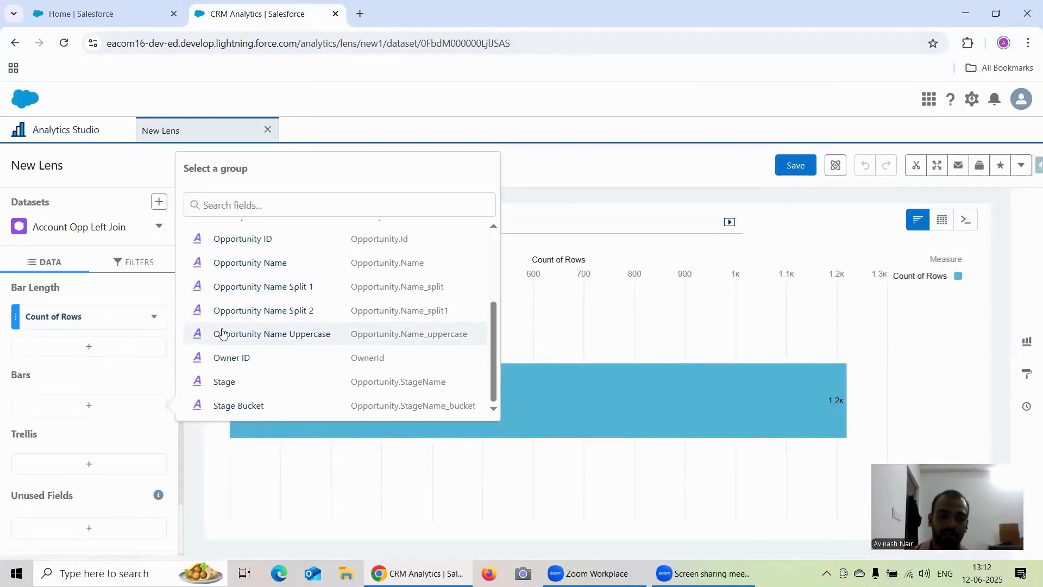
pyautogui.scroll(3, 268, 326)
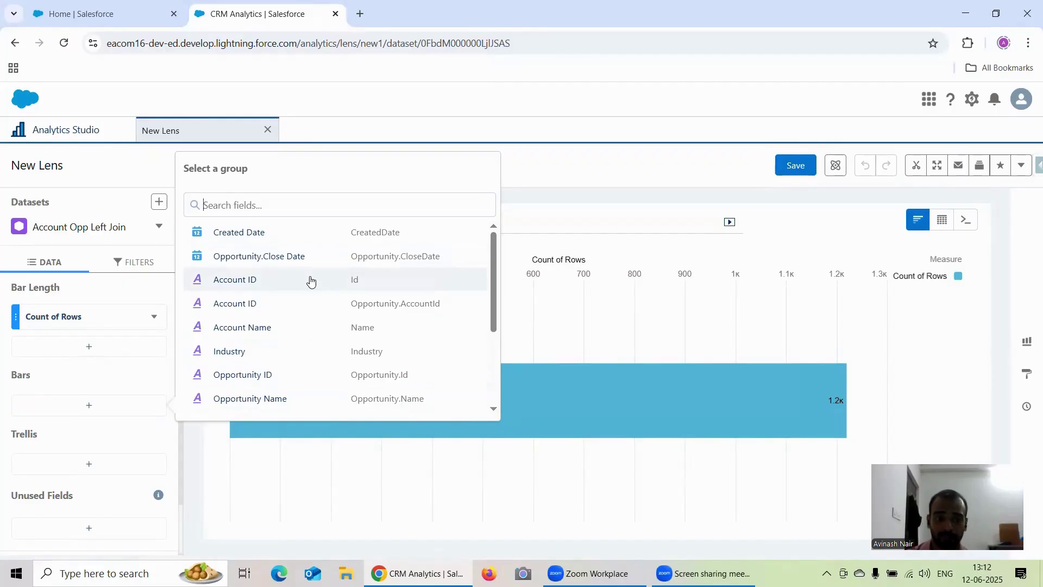
pyautogui.click(267, 131)
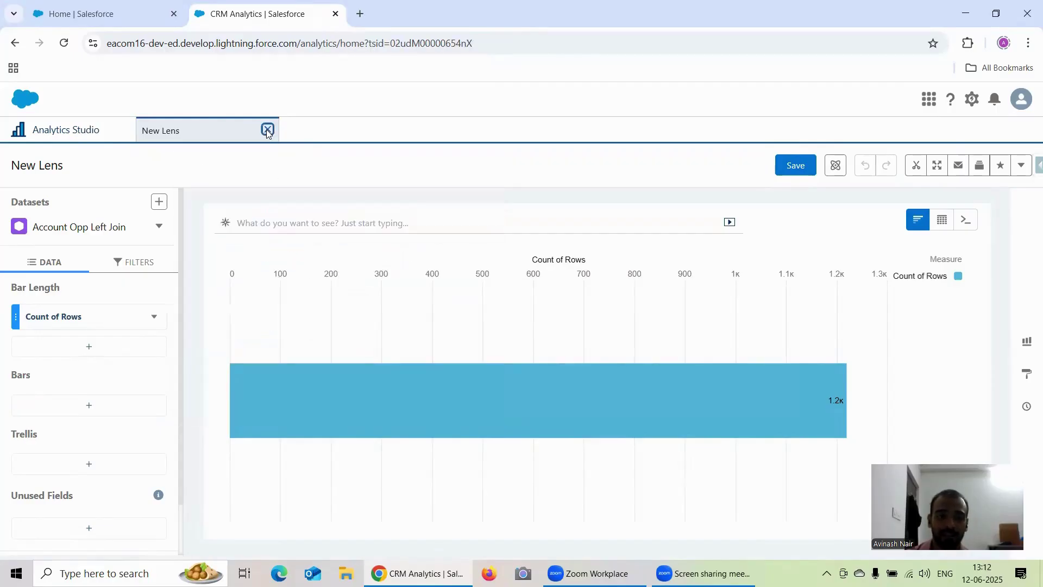
# Open the Account Opp Left Join dataset for editing and review its details, app, lens usage and security predicate.
pyautogui.click(369, 389)
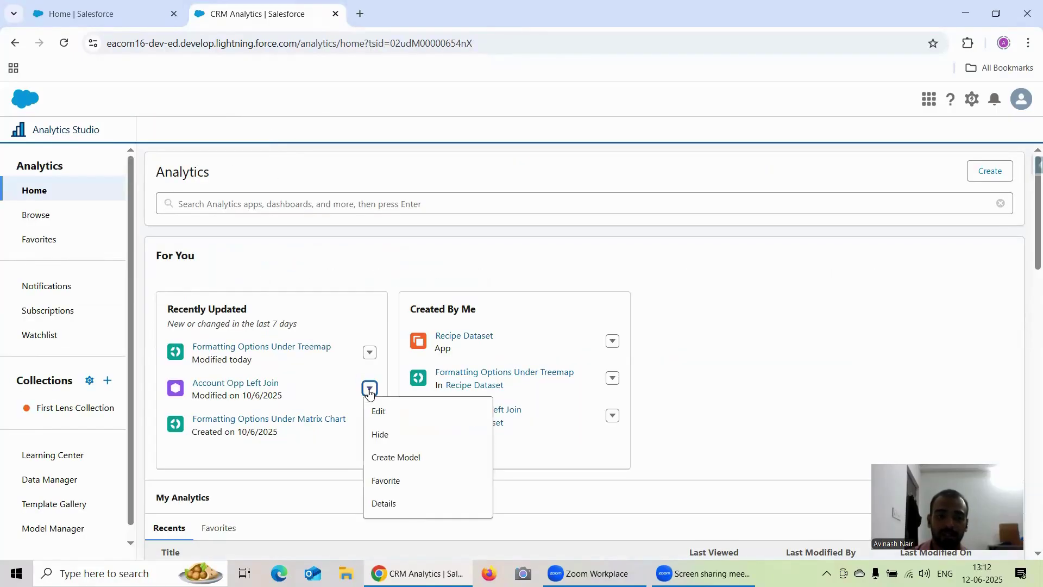
pyautogui.click(384, 412)
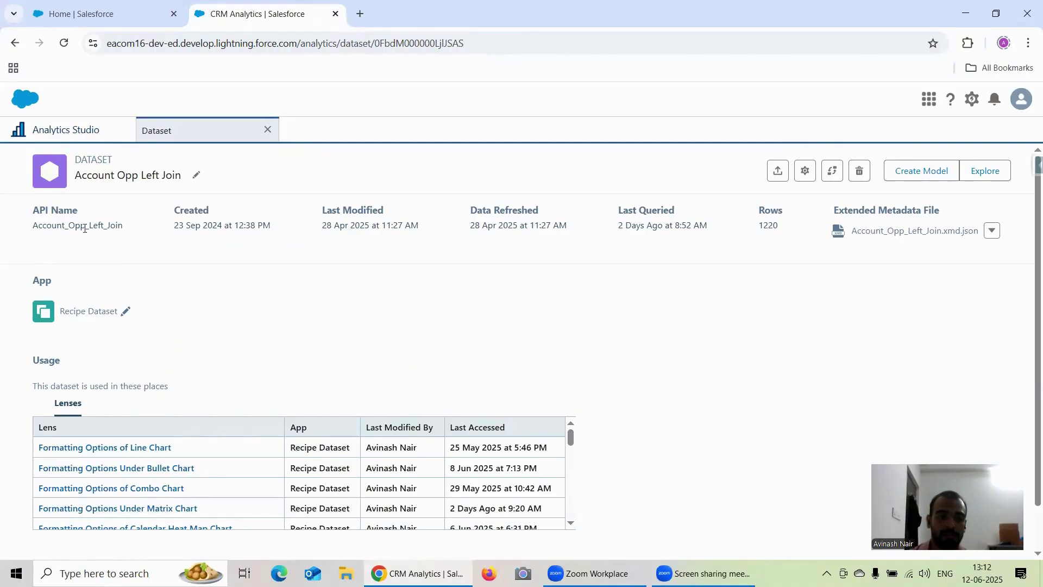
pyautogui.scroll(-1, 183, 280)
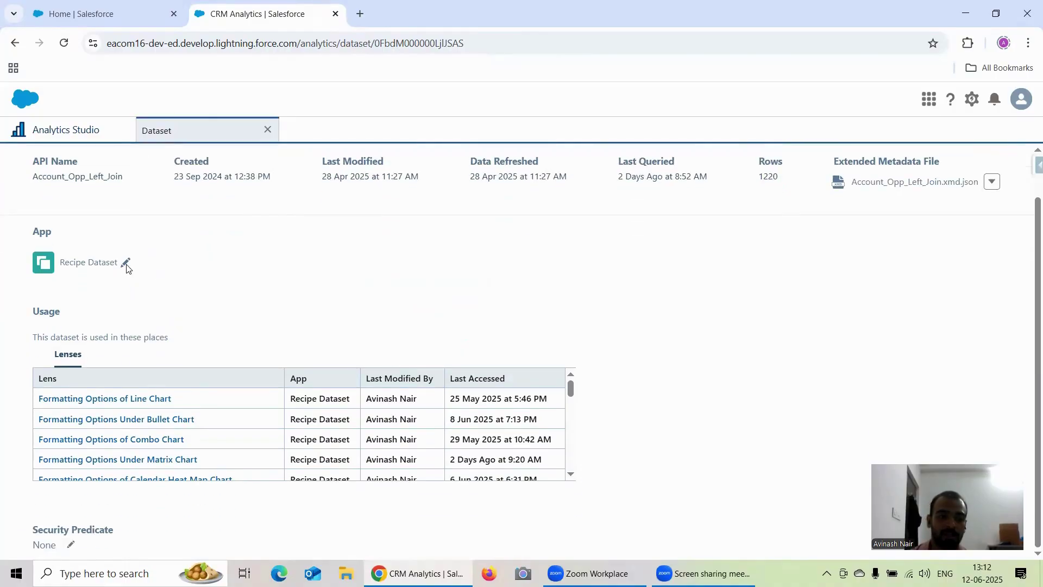
pyautogui.scroll(1, 207, 288)
pyautogui.scroll(-1, 220, 287)
pyautogui.scroll(1, 223, 286)
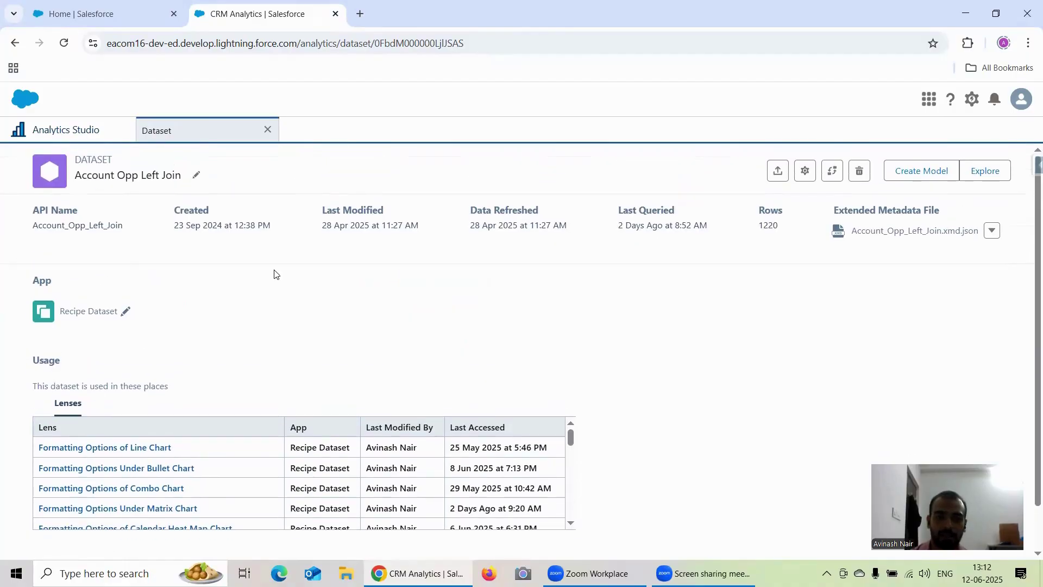
pyautogui.scroll(-1, 233, 277)
pyautogui.scroll(1, 235, 277)
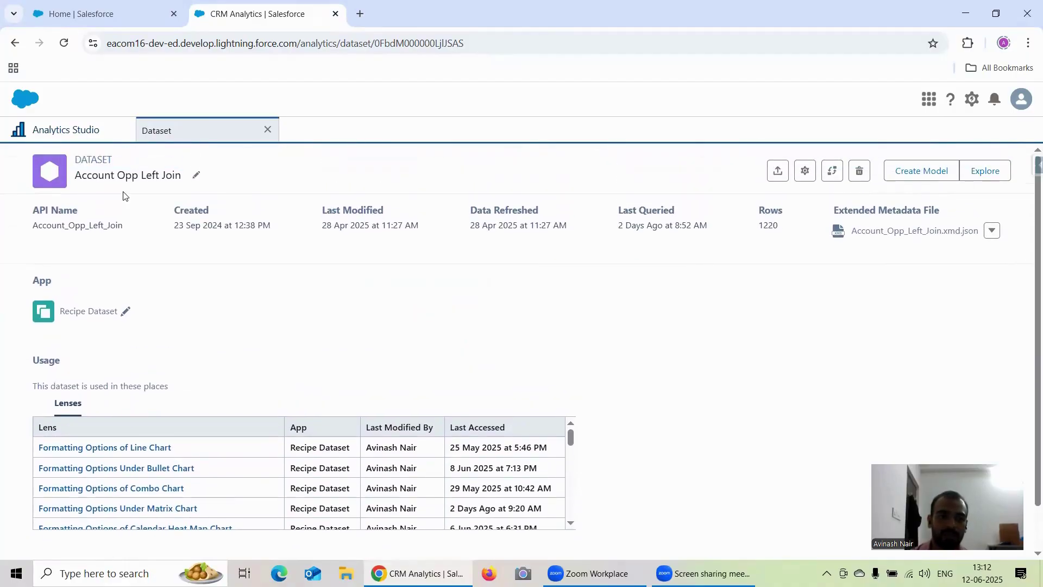
pyautogui.click(109, 14)
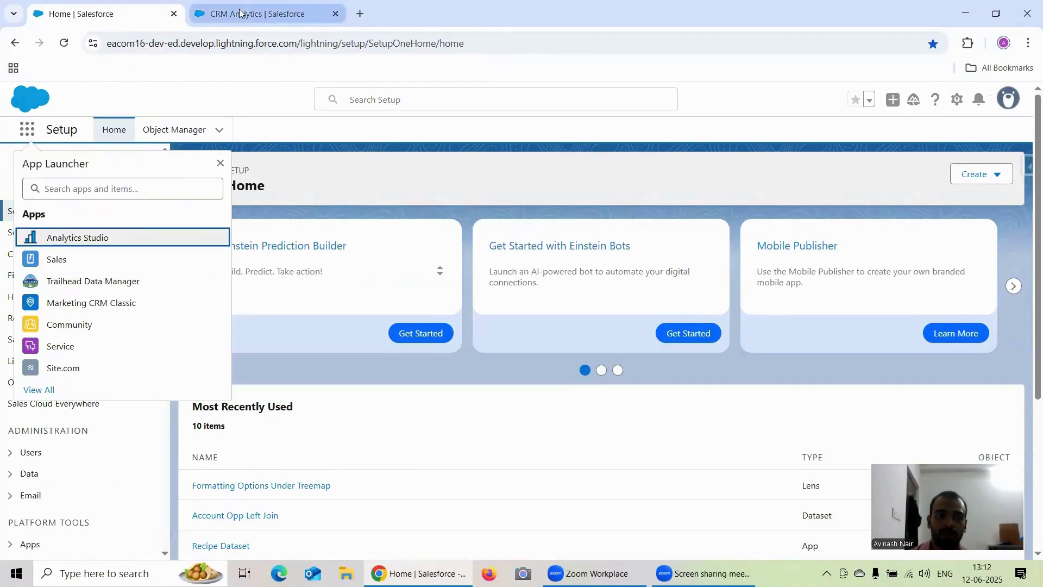
pyautogui.click(255, 14)
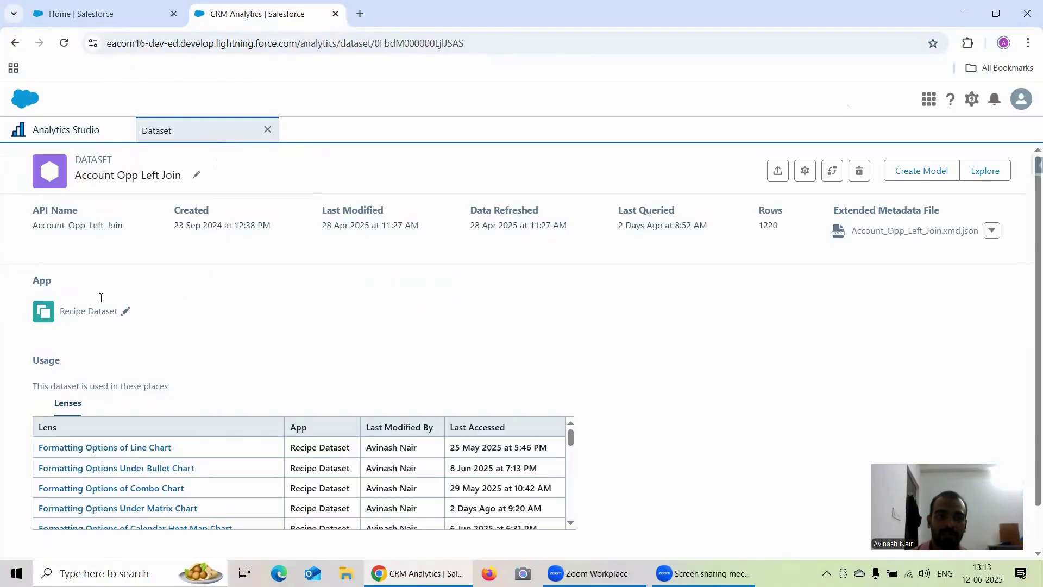
# Open the Free Session 5 recipe from Dataflows & Recipes in the Data Manager's dataflow management view.
pyautogui.click(65, 130)
pyautogui.click(63, 479)
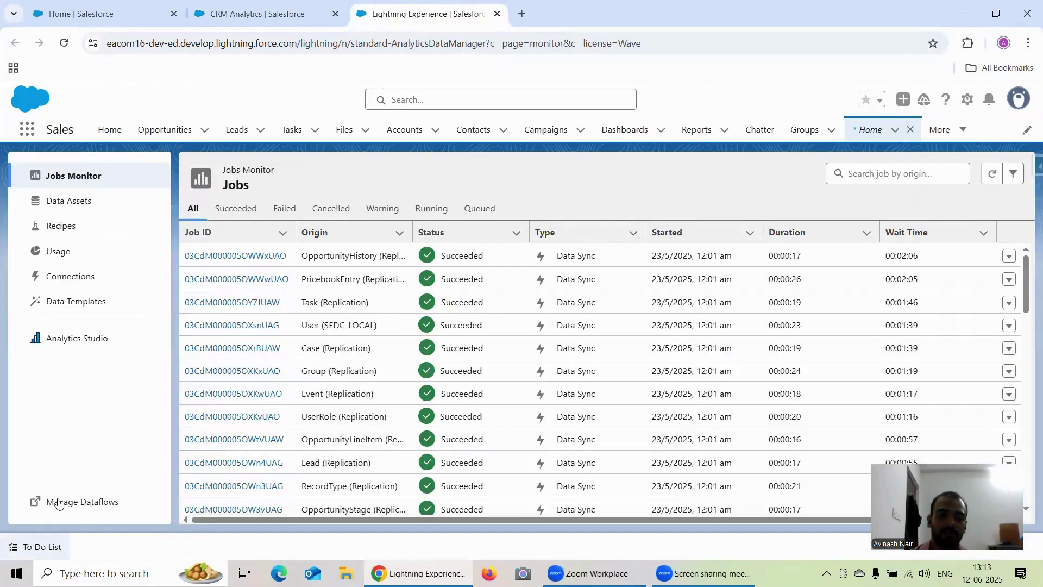
pyautogui.click(53, 500)
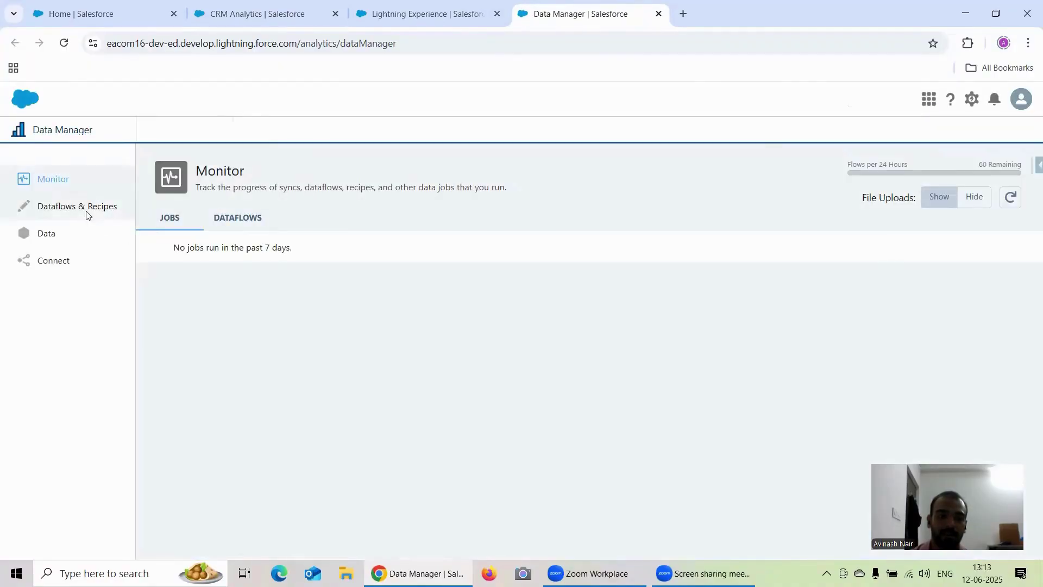
pyautogui.click(84, 210)
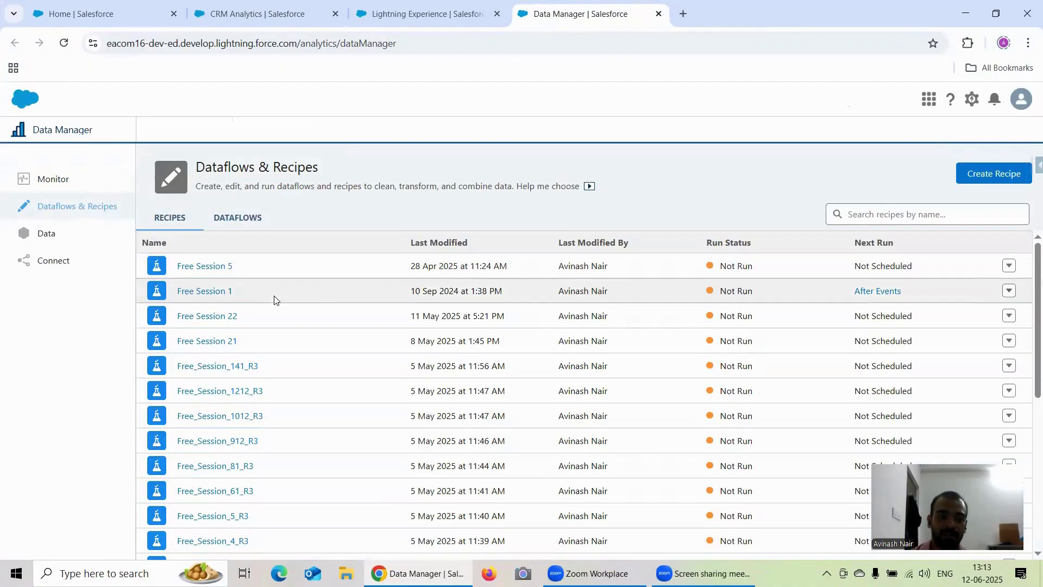
pyautogui.scroll(-5, 317, 295)
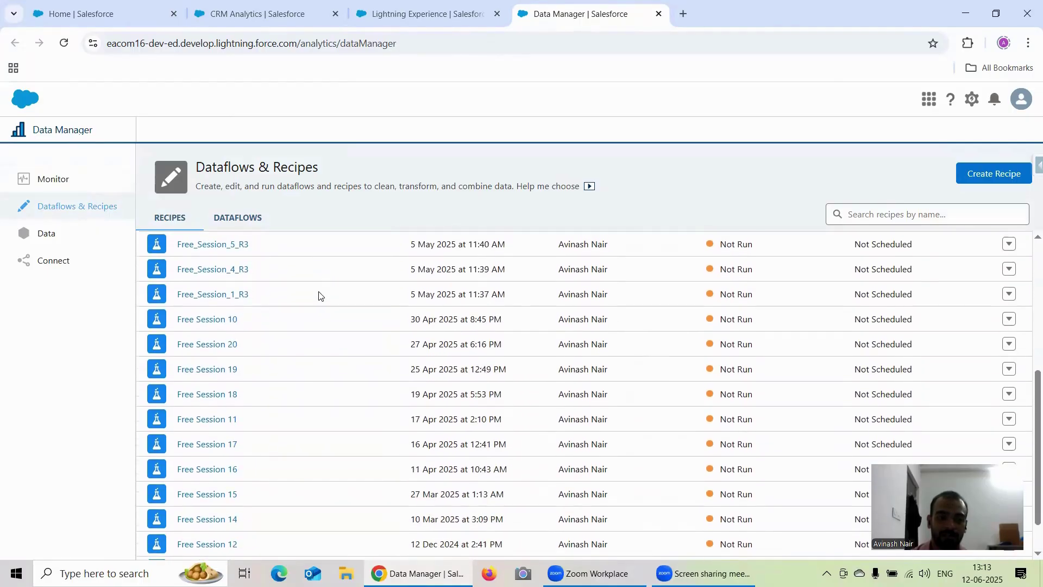
pyautogui.scroll(5, 319, 295)
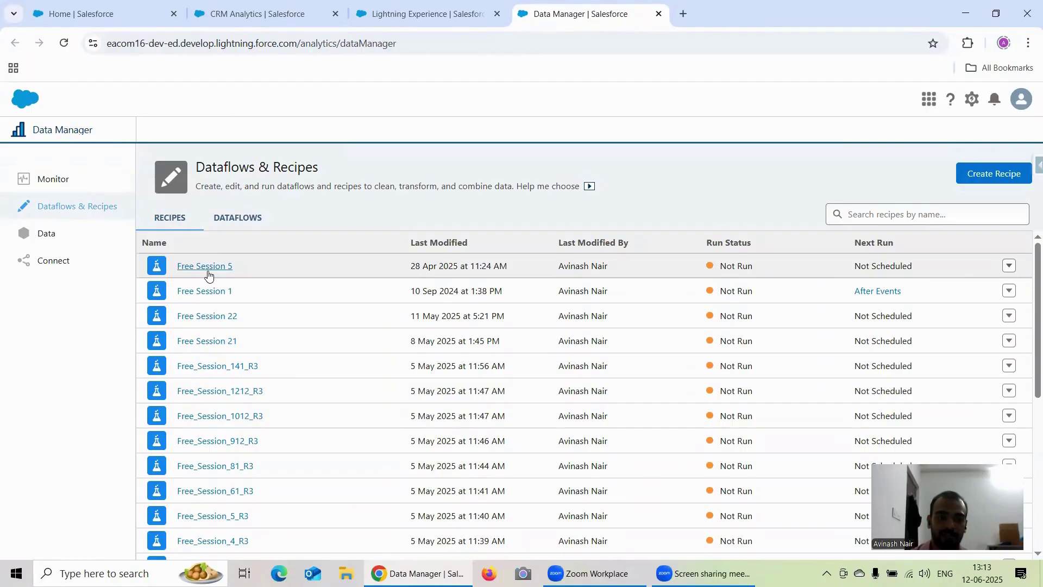
pyautogui.click(204, 266)
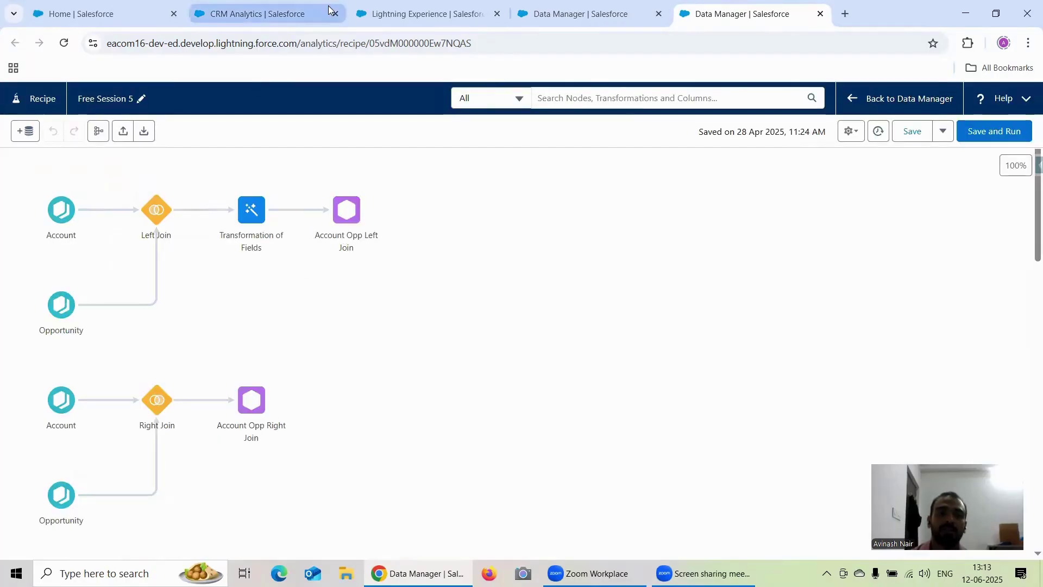
pyautogui.click(237, 14)
pyautogui.click(195, 131)
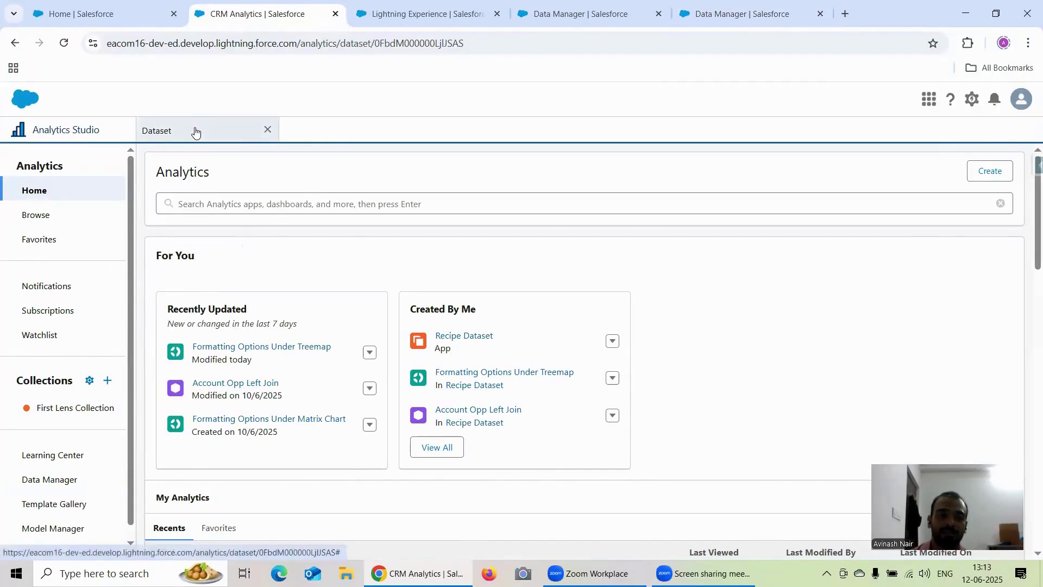
pyautogui.click(379, 15)
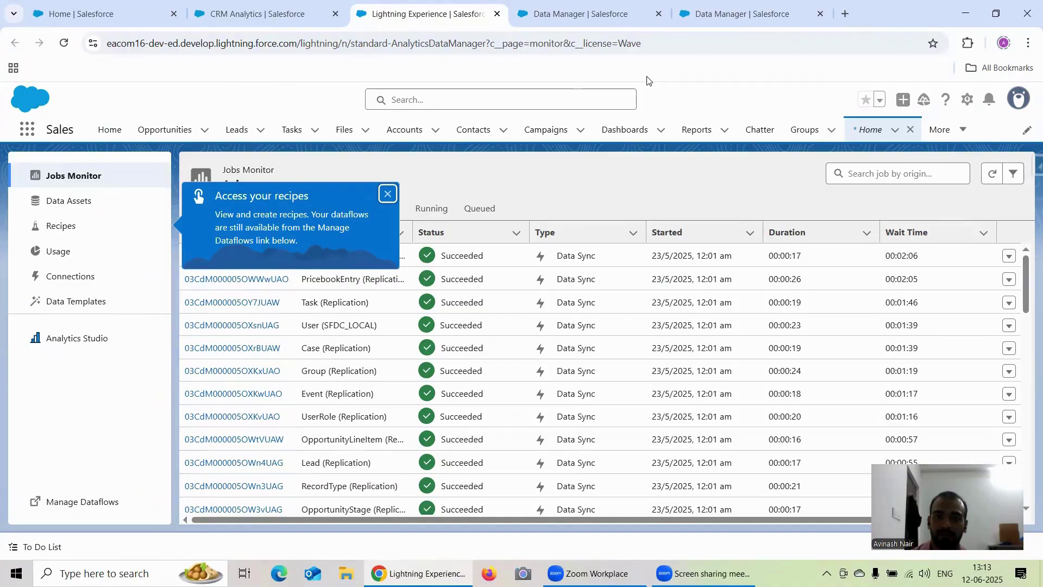
pyautogui.click(722, 4)
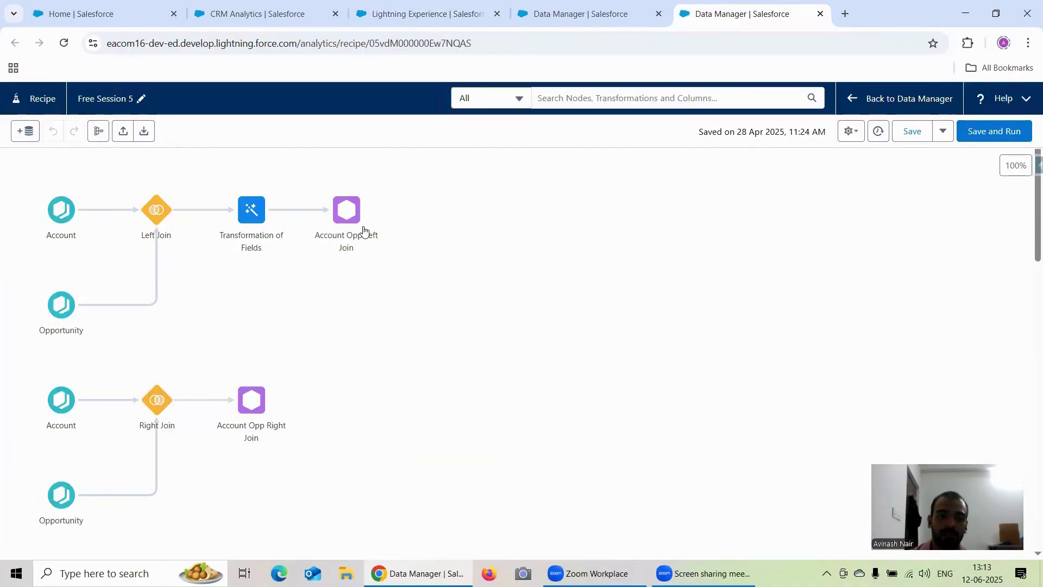
# Add the BillingCountry column to the Account input node that feeds the Left Join.
pyautogui.click(63, 211)
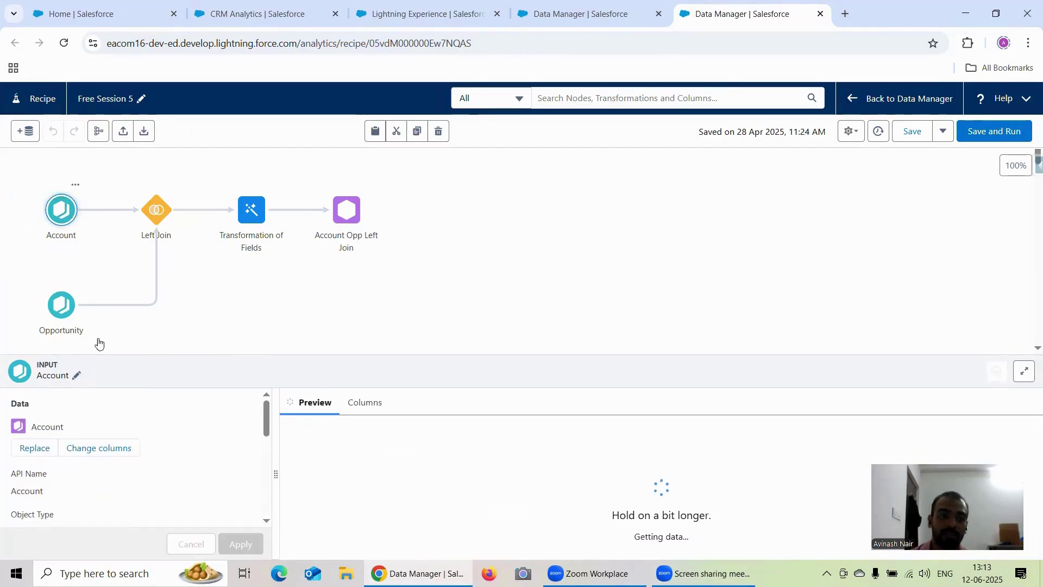
pyautogui.click(119, 451)
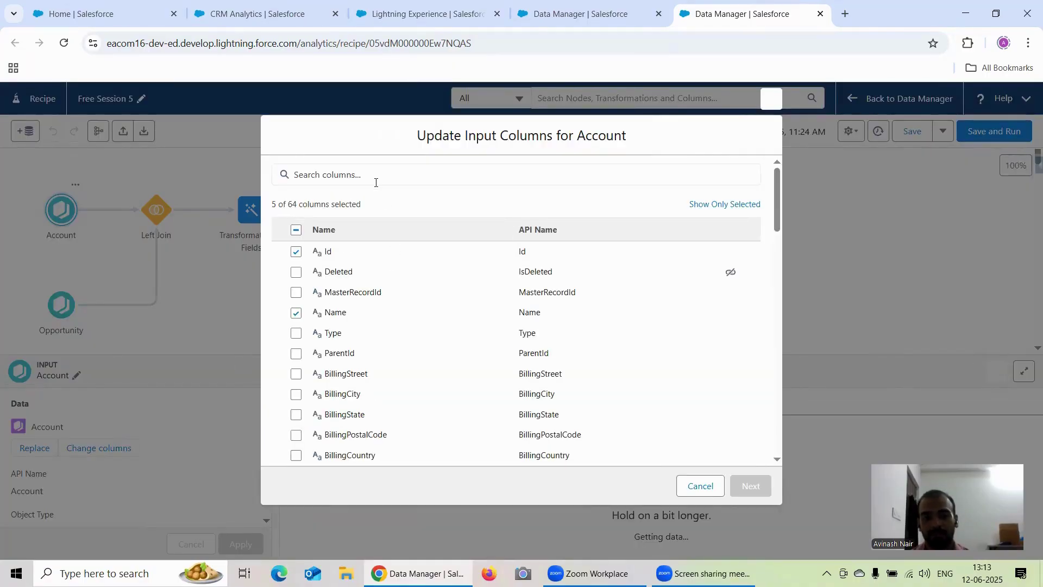
pyautogui.click(375, 175)
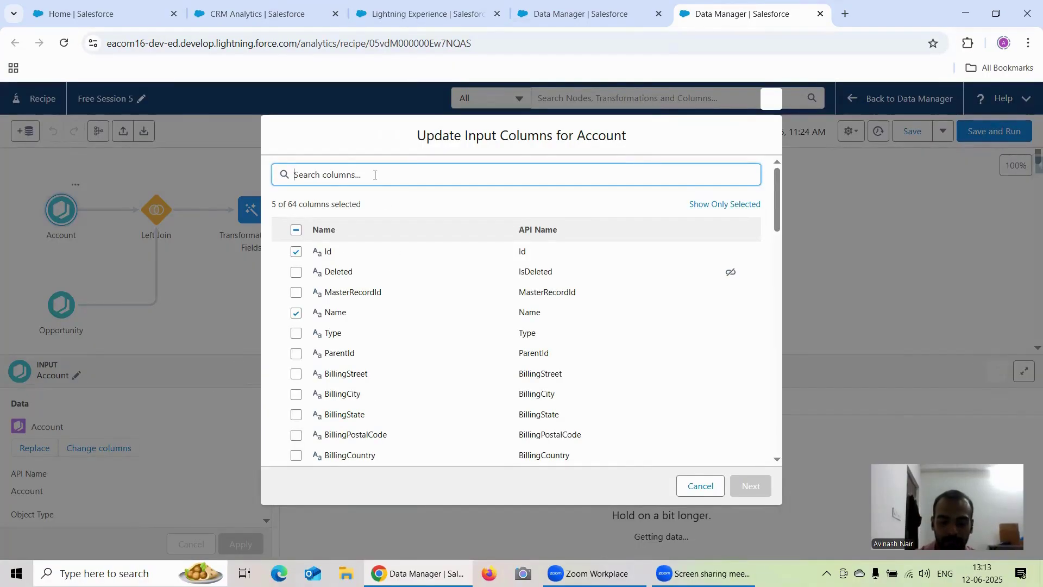
pyautogui.write('Bi;;')
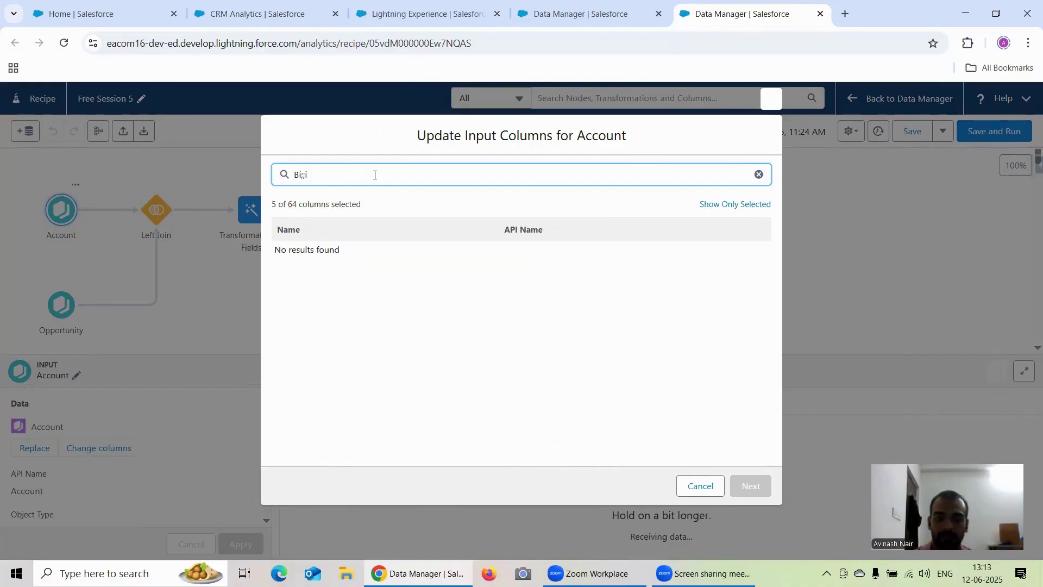
pyautogui.press('BackSpace')
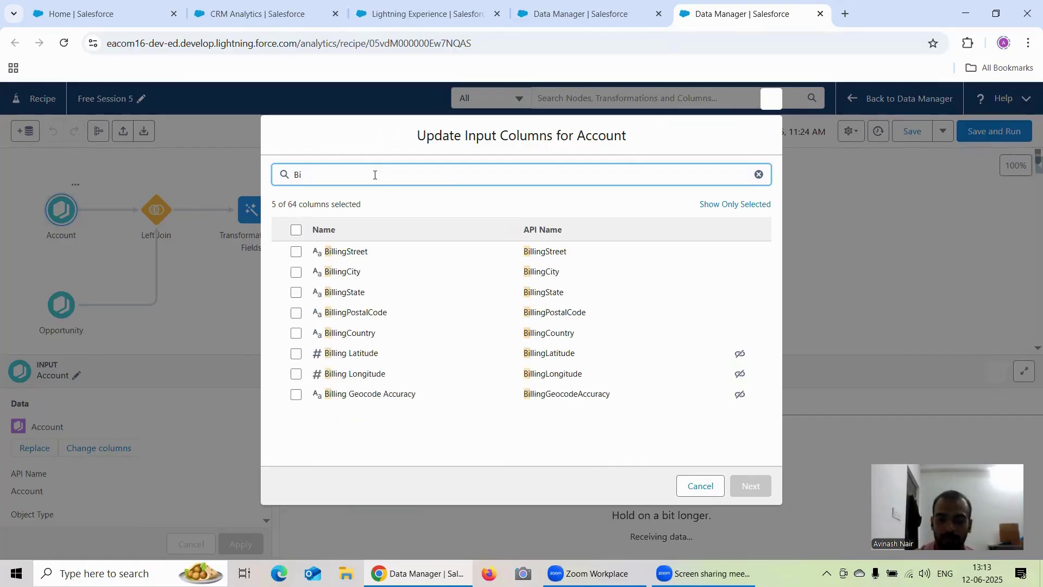
pyautogui.write('lli')
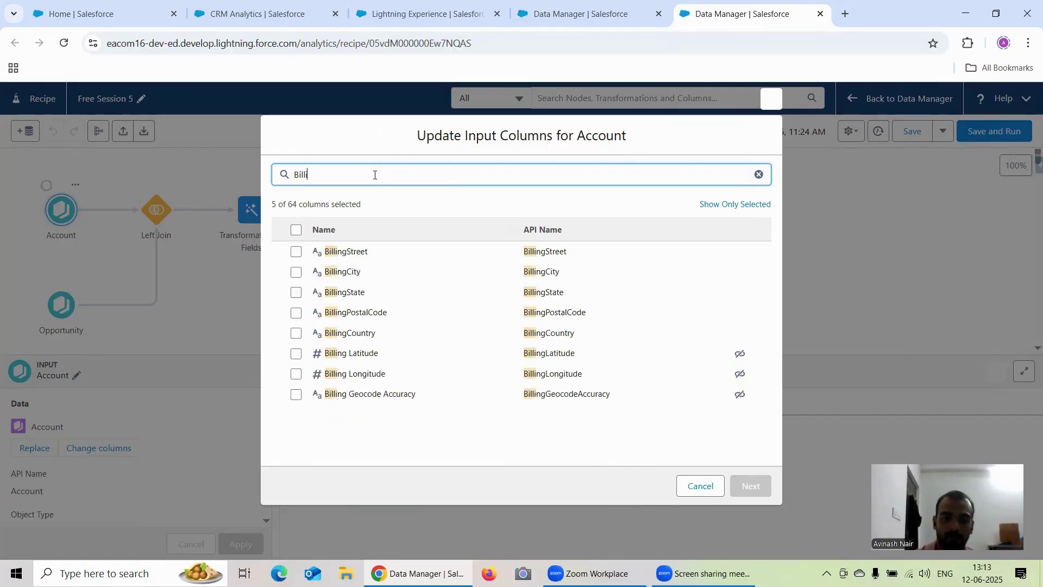
pyautogui.click(295, 332)
pyautogui.click(750, 485)
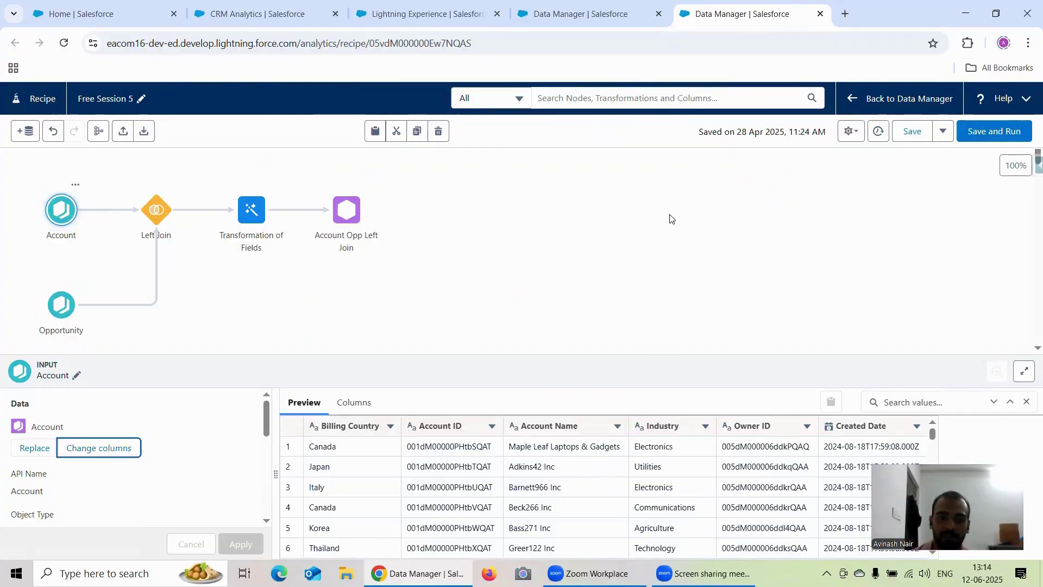
# Save and run the recipe after previewing the Account Opp Left Join output, and track its job in the Data Manager monitor.
pyautogui.click(356, 214)
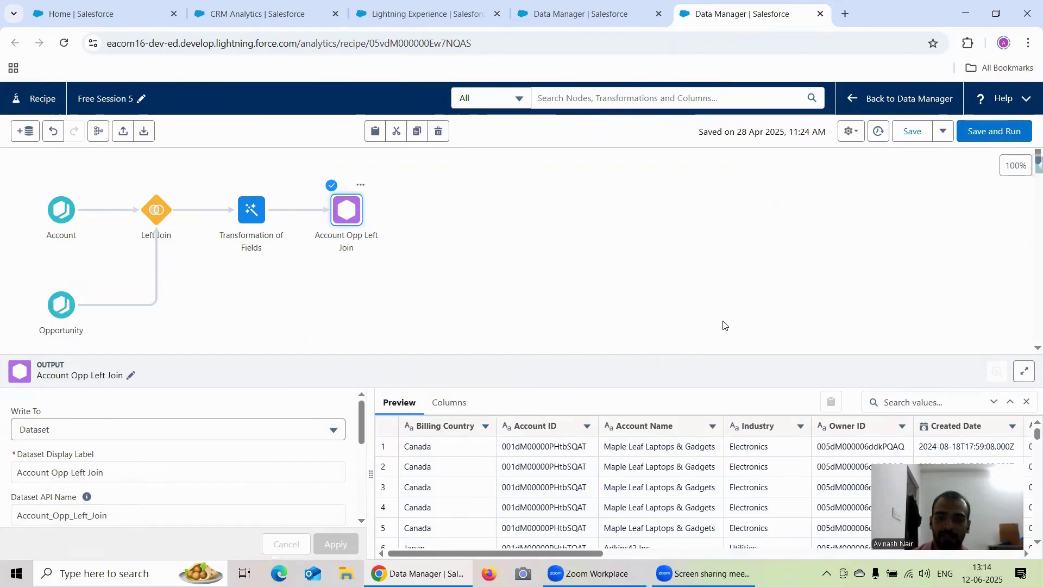
pyautogui.click(991, 131)
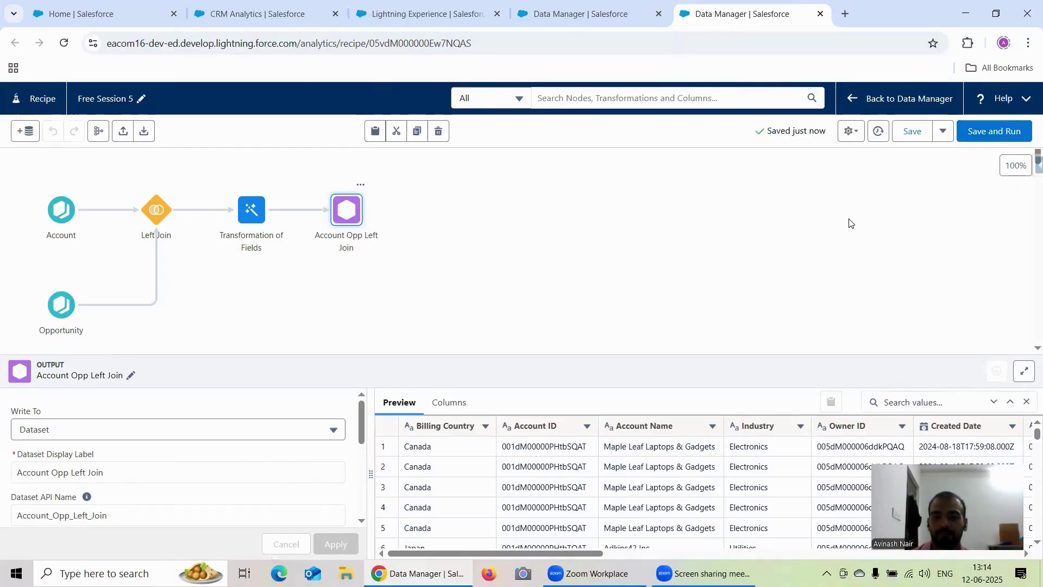
pyautogui.hotkey('ctrl', 'pageup')
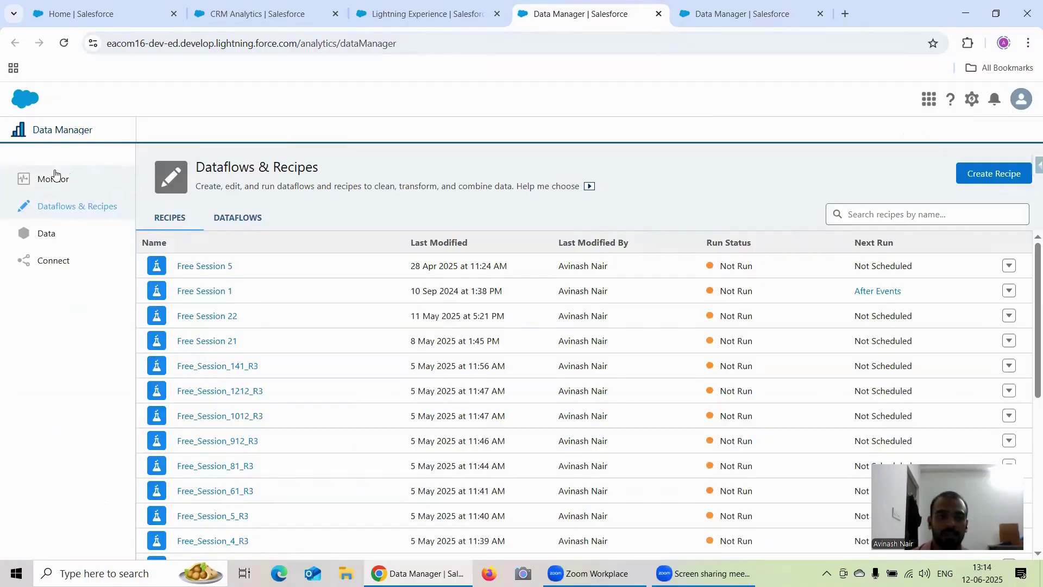
pyautogui.click(51, 177)
pyautogui.click(1010, 200)
pyautogui.click(1011, 201)
pyautogui.click(1011, 201)
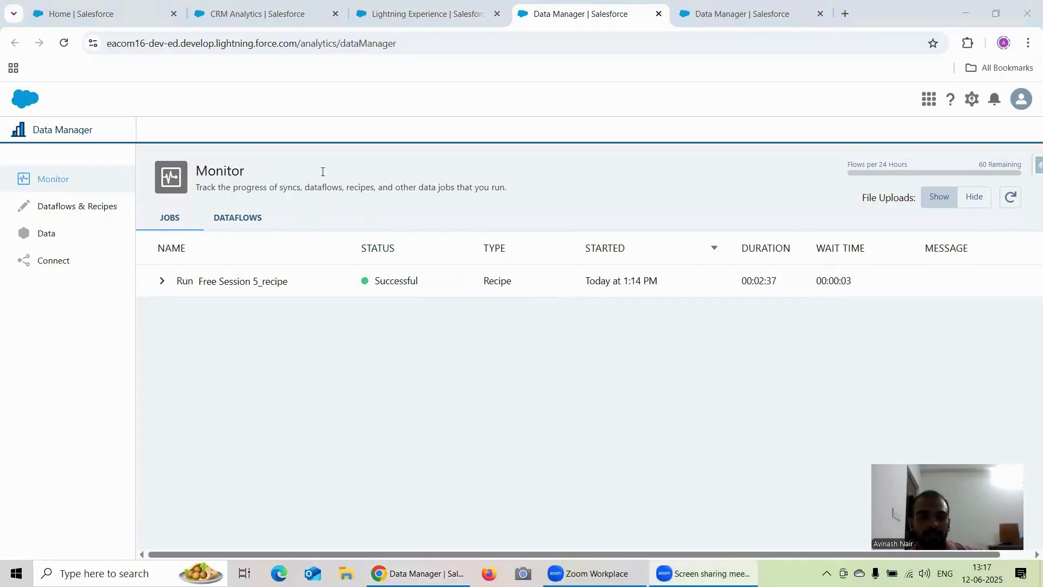
# Return to Analytics Studio, close the open dataset page, and start a new lens on the Account Opp Left Join dataset.
pyautogui.click(239, 15)
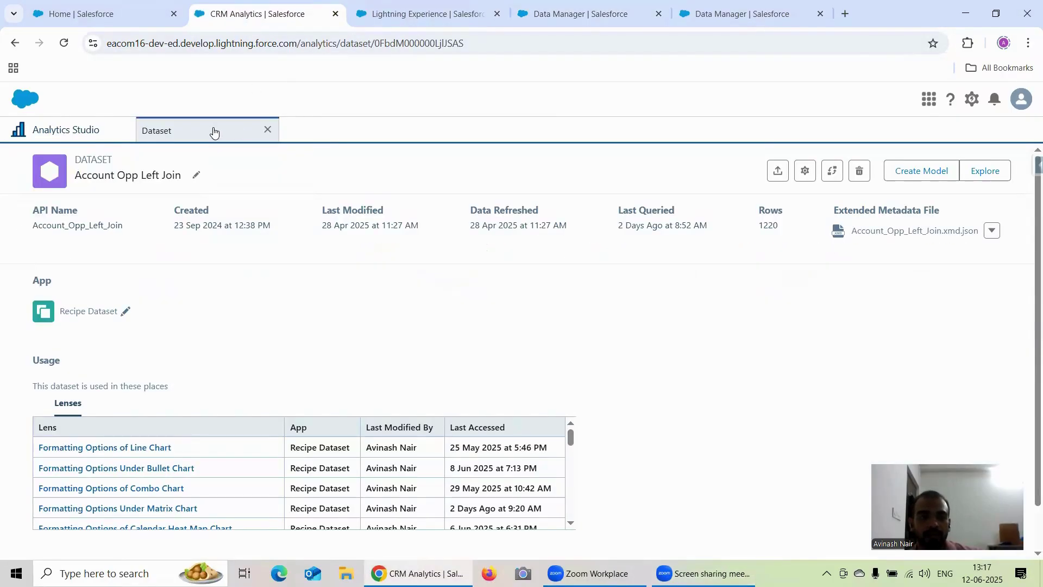
pyautogui.click(92, 140)
pyautogui.click(267, 130)
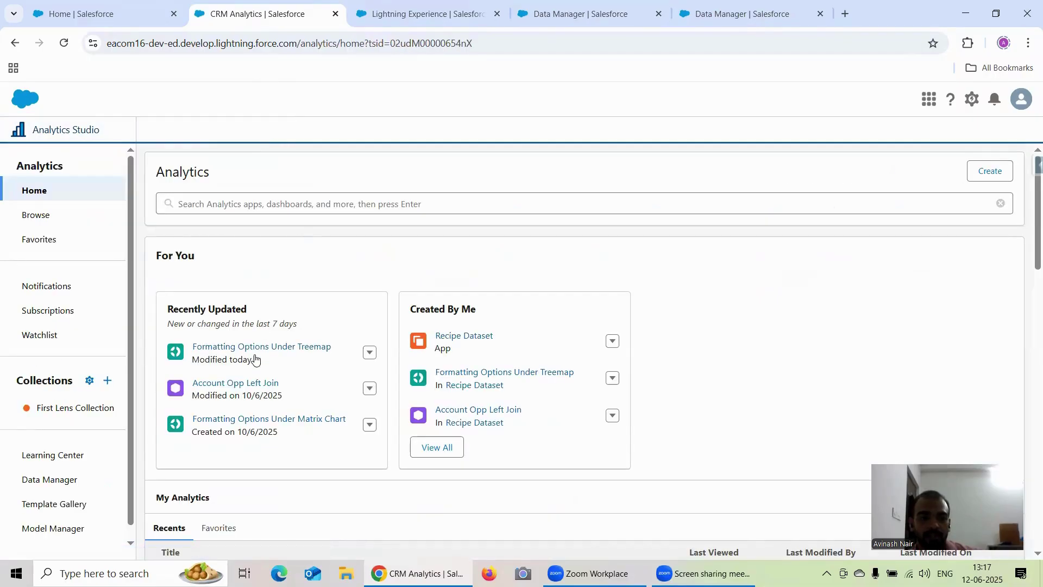
pyautogui.click(249, 383)
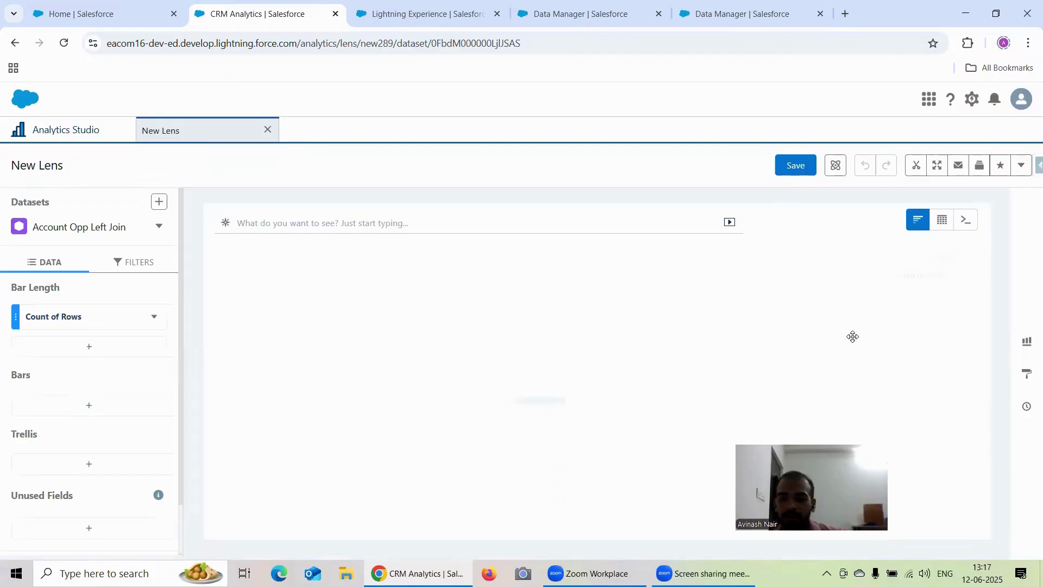
# Change the new lens's chart type to Map.
pyautogui.click(1027, 342)
pyautogui.scroll(-2, 854, 422)
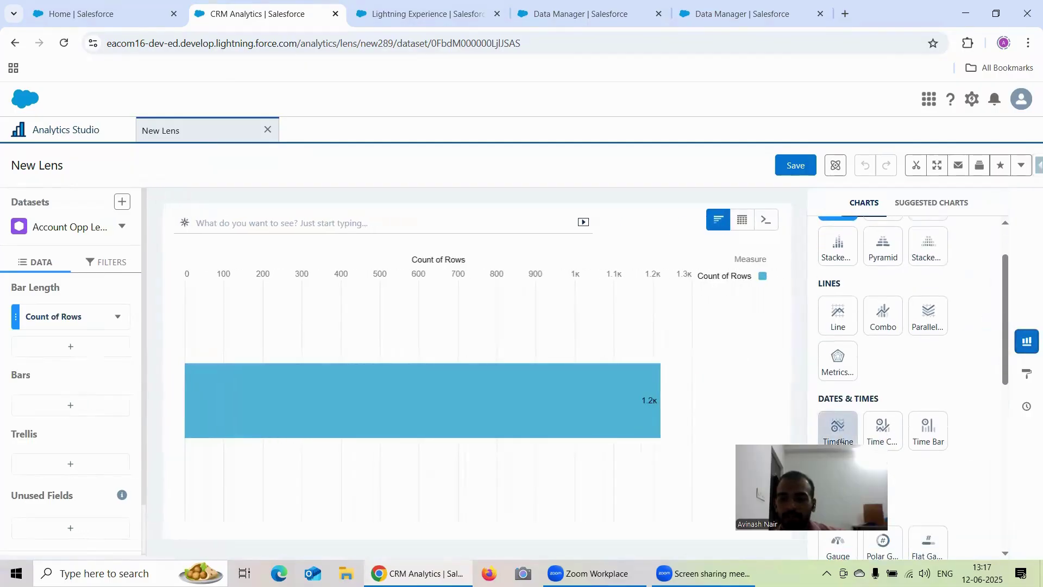
pyautogui.scroll(-5, 896, 375)
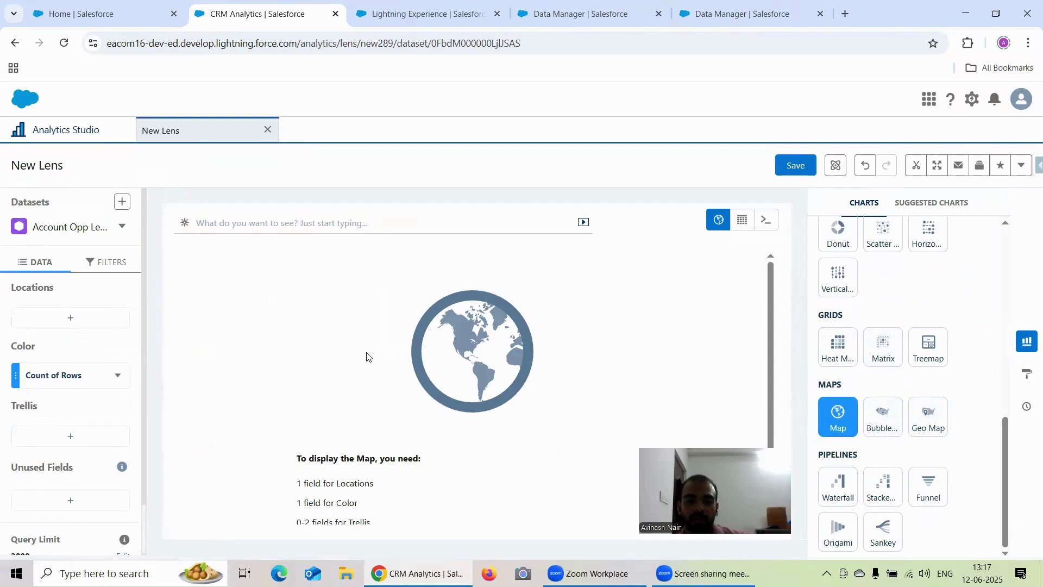
# Copy the Map chart's field requirements into Salesforce CRM Analytics Free Training Session.txt in Notepad++, below the Treemap notes, and return to the lens.
pyautogui.scroll(-1, 390, 366)
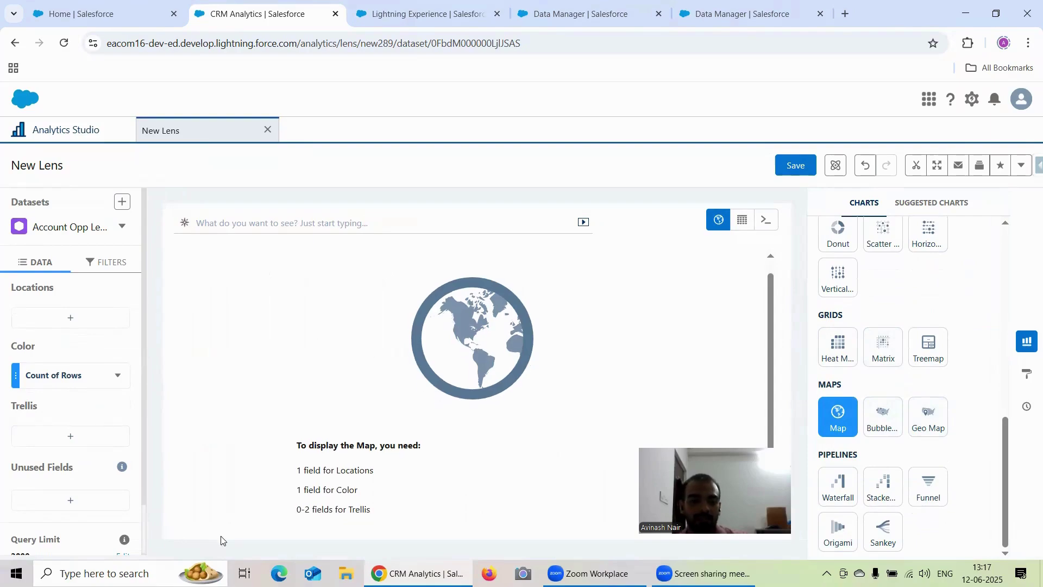
pyautogui.click(136, 568)
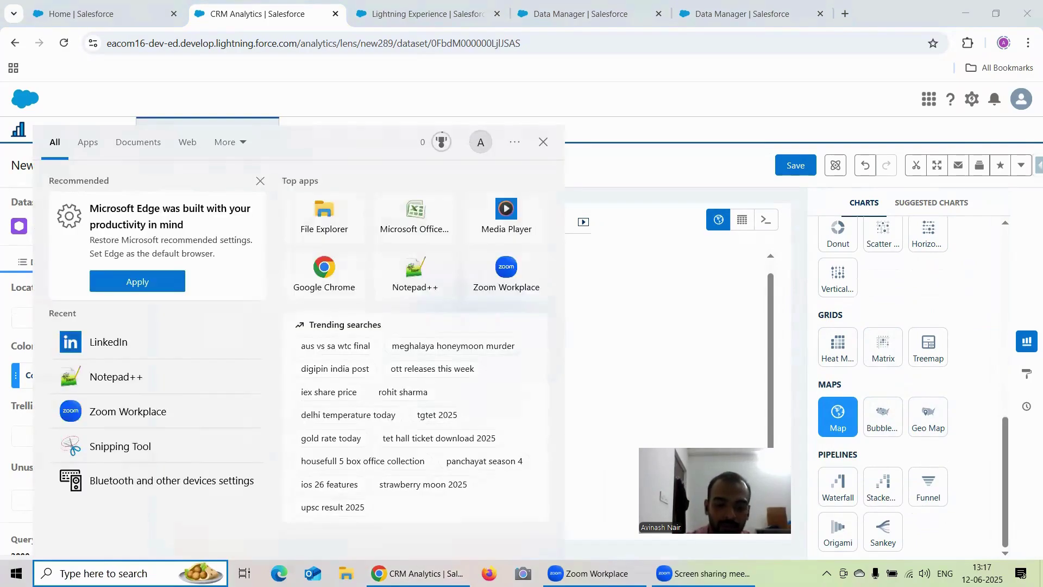
pyautogui.write('Not')
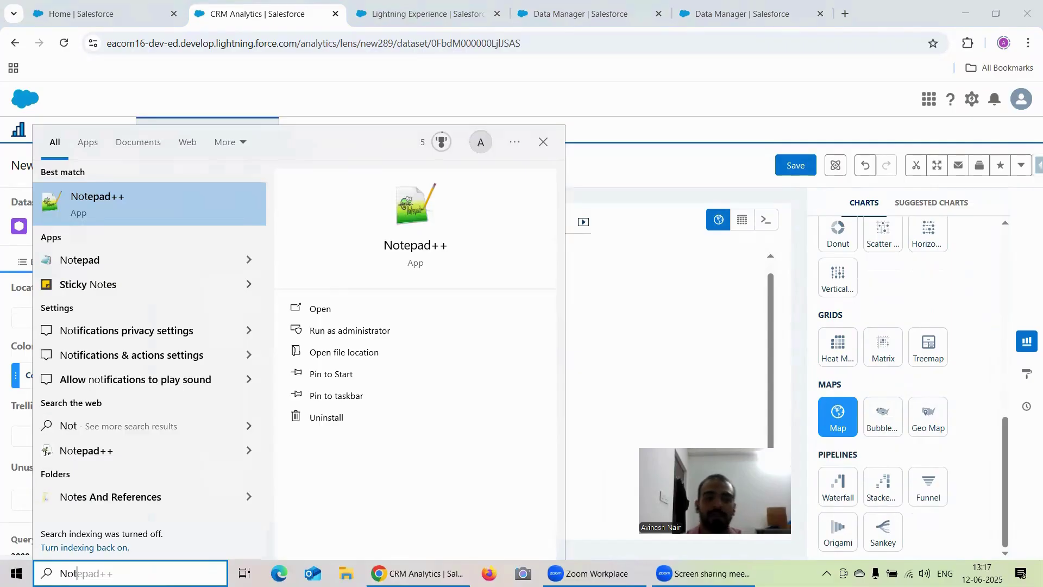
pyautogui.click(299, 307)
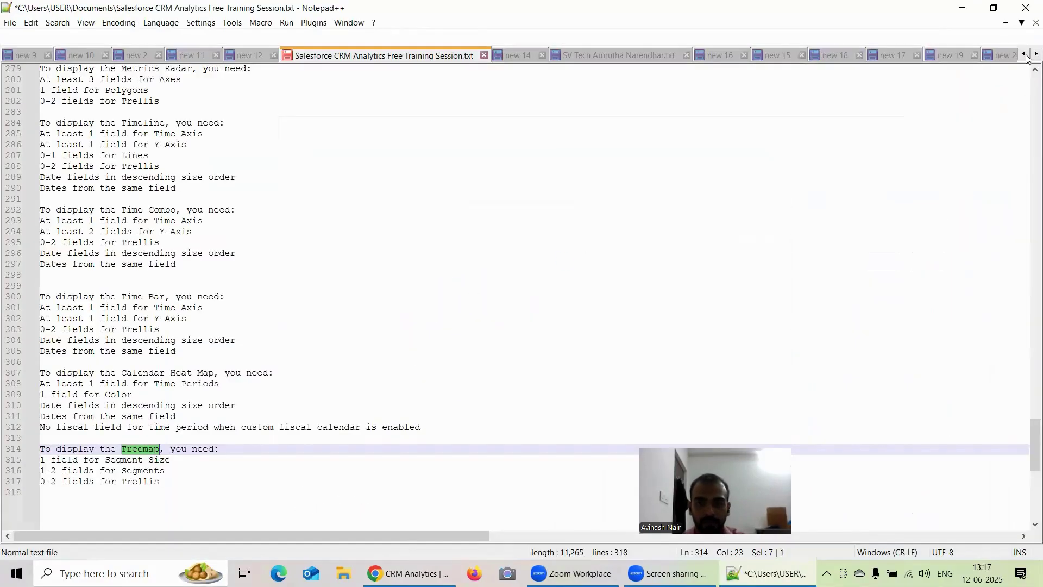
pyautogui.click(964, 14)
pyautogui.moveTo(379, 508); pyautogui.dragTo(292, 444)
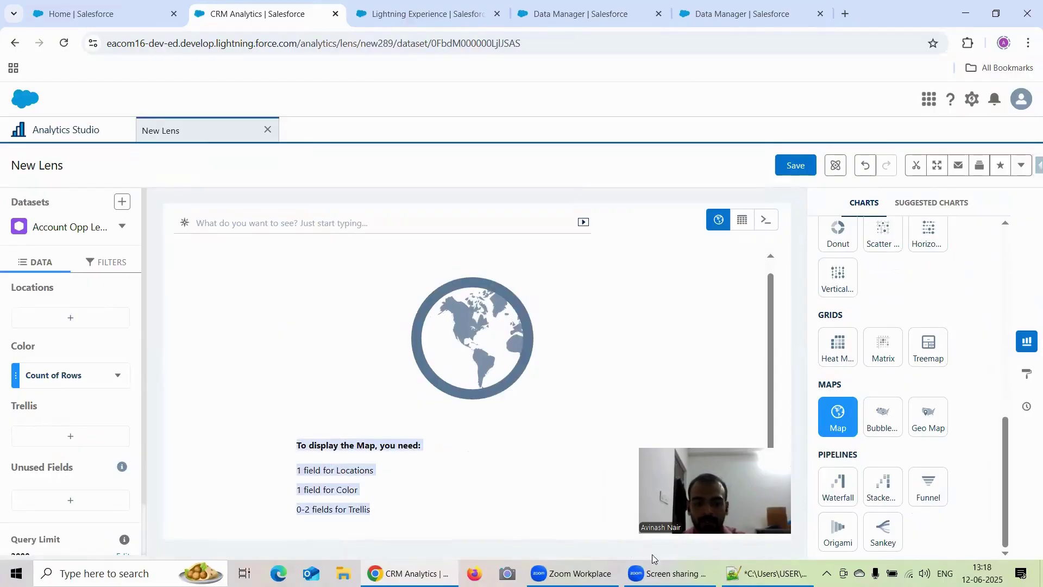
pyautogui.click(766, 573)
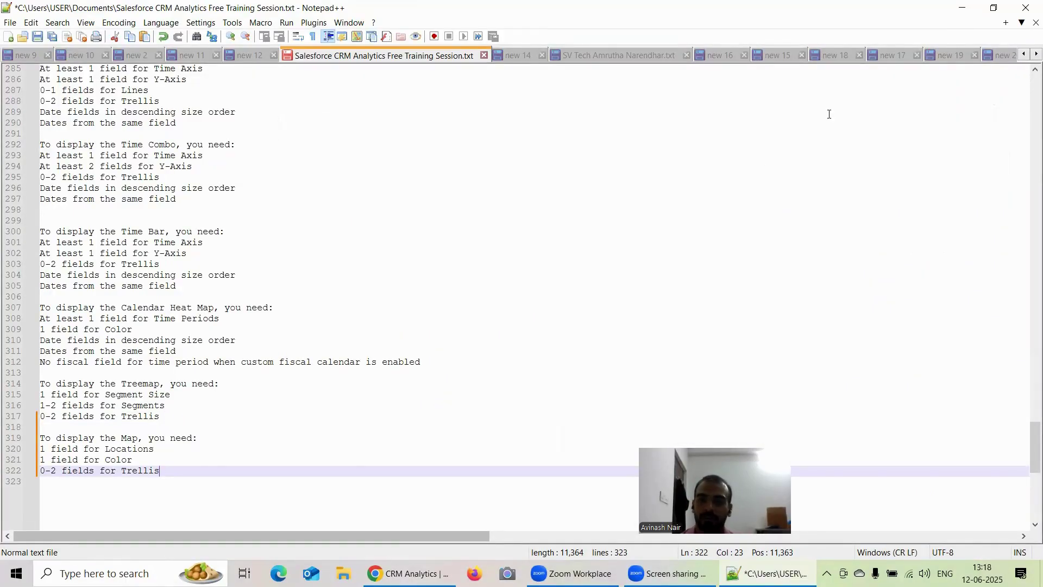
pyautogui.click(962, 8)
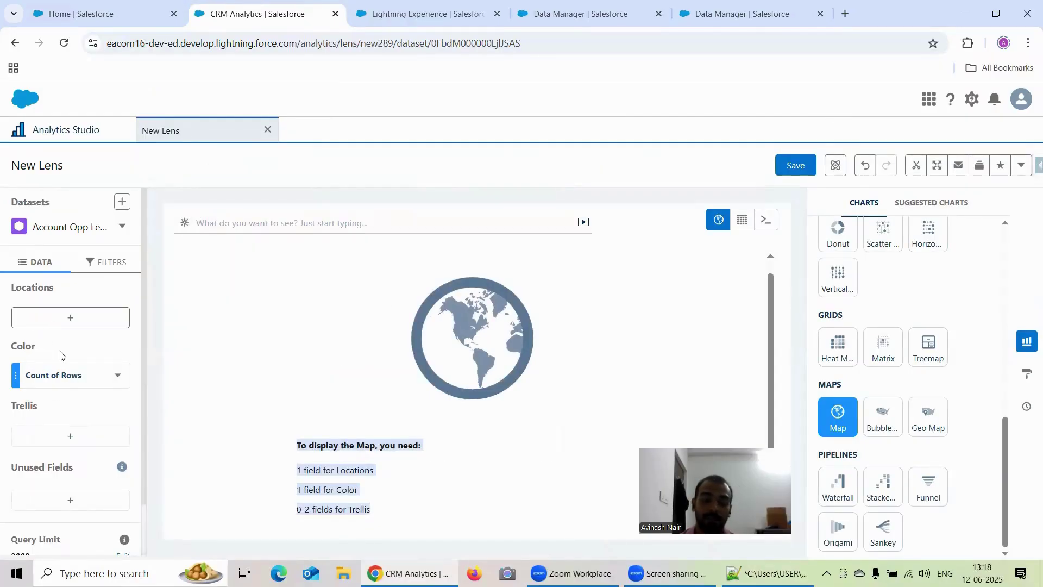
# Add Billing Country as the Locations field of the map.
pyautogui.click(40, 324)
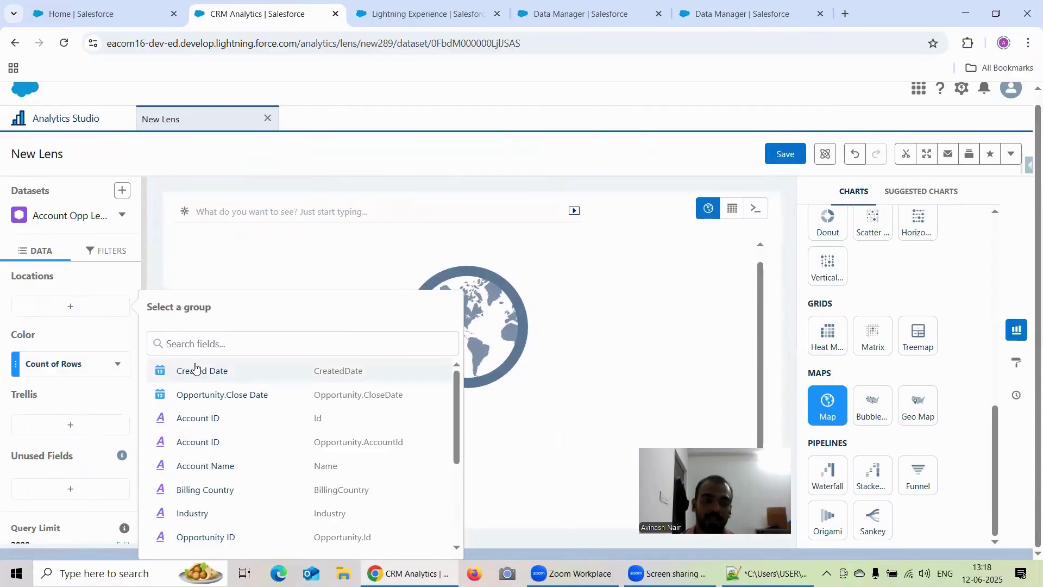
pyautogui.scroll(-3, 217, 372)
pyautogui.scroll(2, 235, 375)
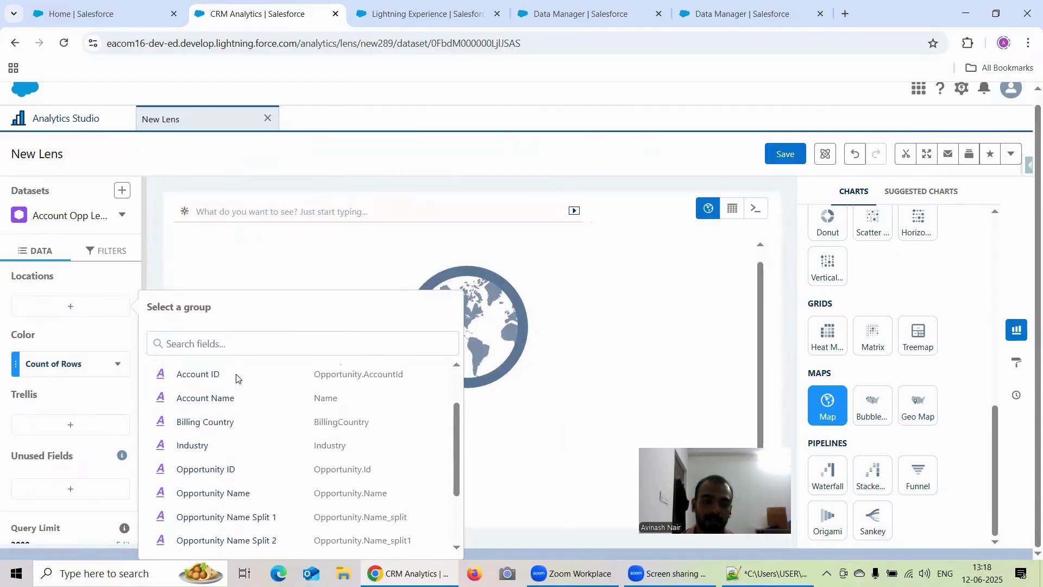
pyautogui.click(212, 422)
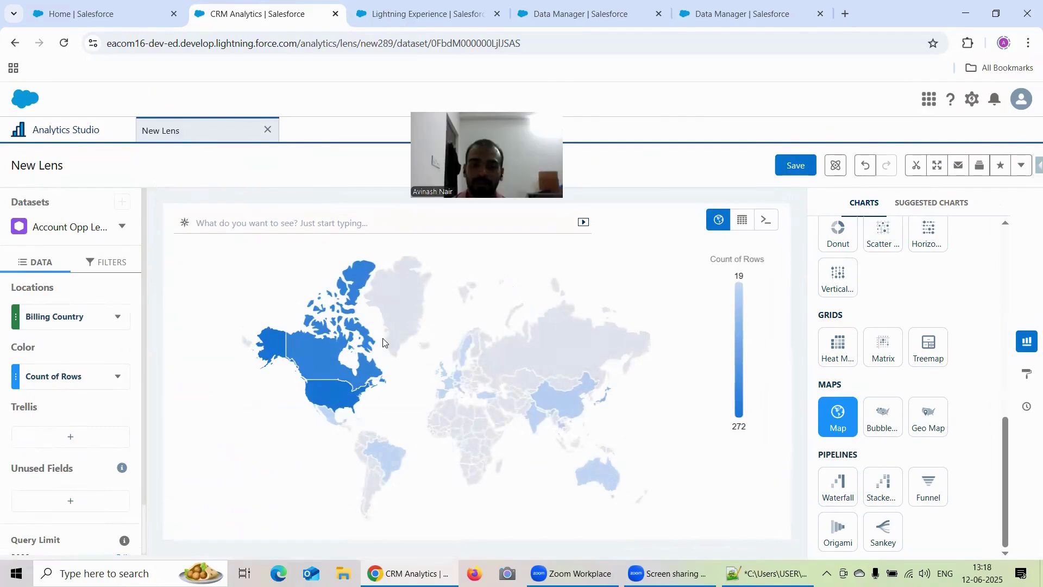
# Open the chart's formatting properties and expand the Map settings.
pyautogui.click(1026, 374)
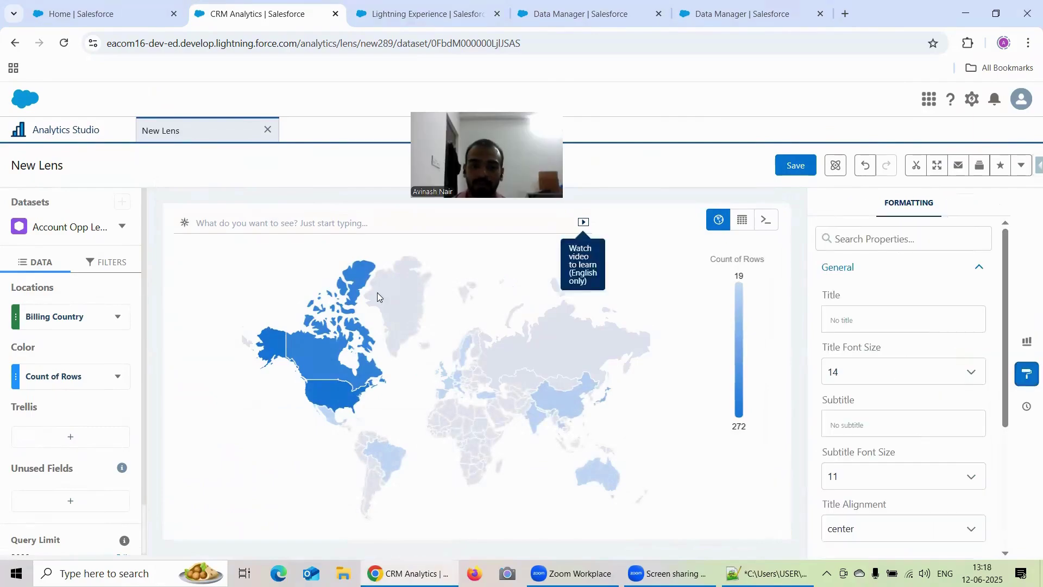
pyautogui.scroll(-1, 926, 310)
pyautogui.scroll(-4, 918, 326)
pyautogui.click(873, 317)
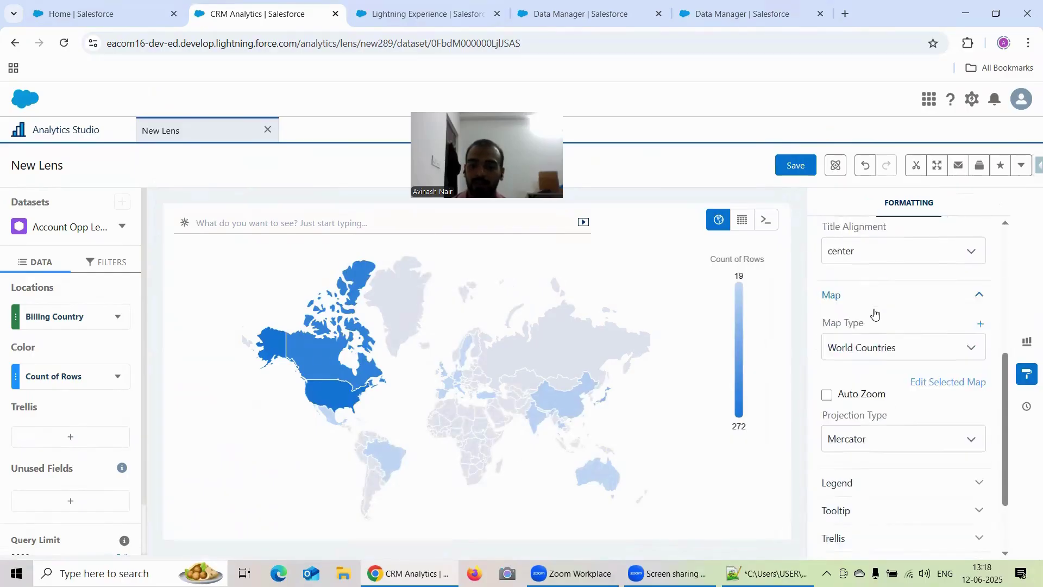
pyautogui.scroll(-2, 875, 313)
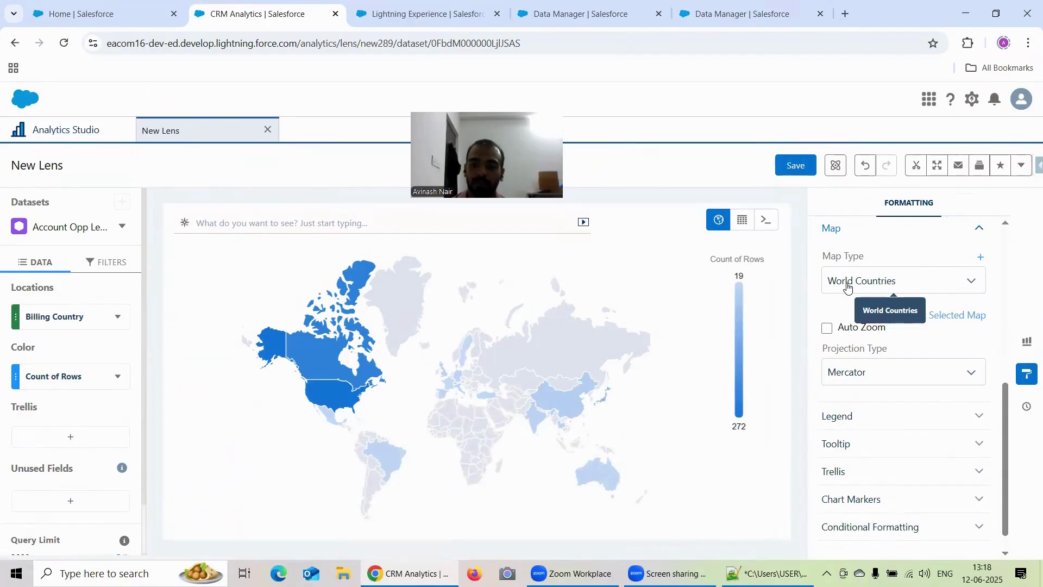
# Try the map's Auto Zoom option by enabling and disabling it twice, leaving it off.
pyautogui.click(828, 329)
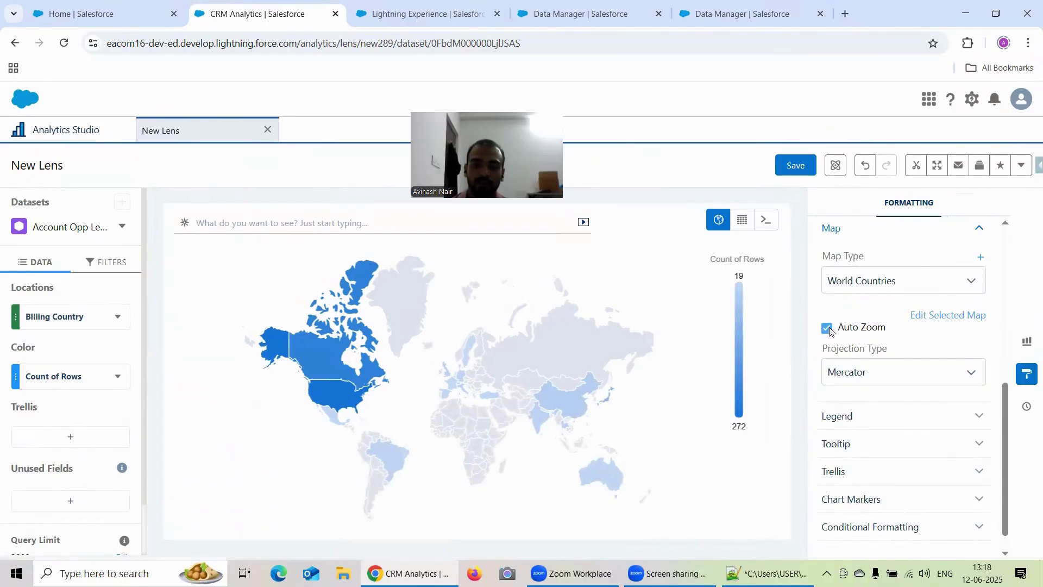
pyautogui.click(828, 328)
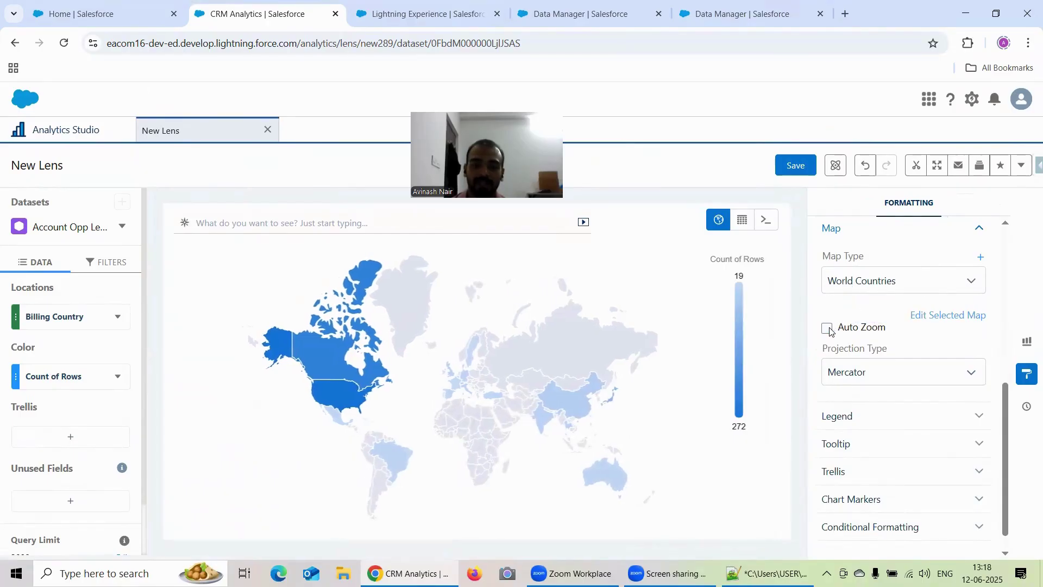
pyautogui.click(828, 328)
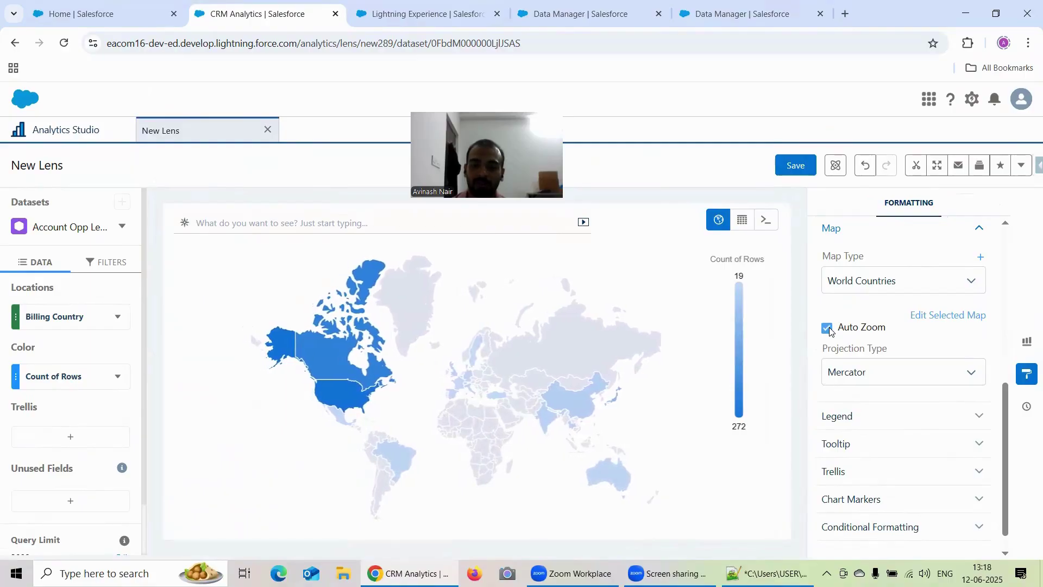
pyautogui.click(828, 327)
# Try the Equirectangular projection type on the map and switch back to Mercator.
pyautogui.scroll(-1, 859, 298)
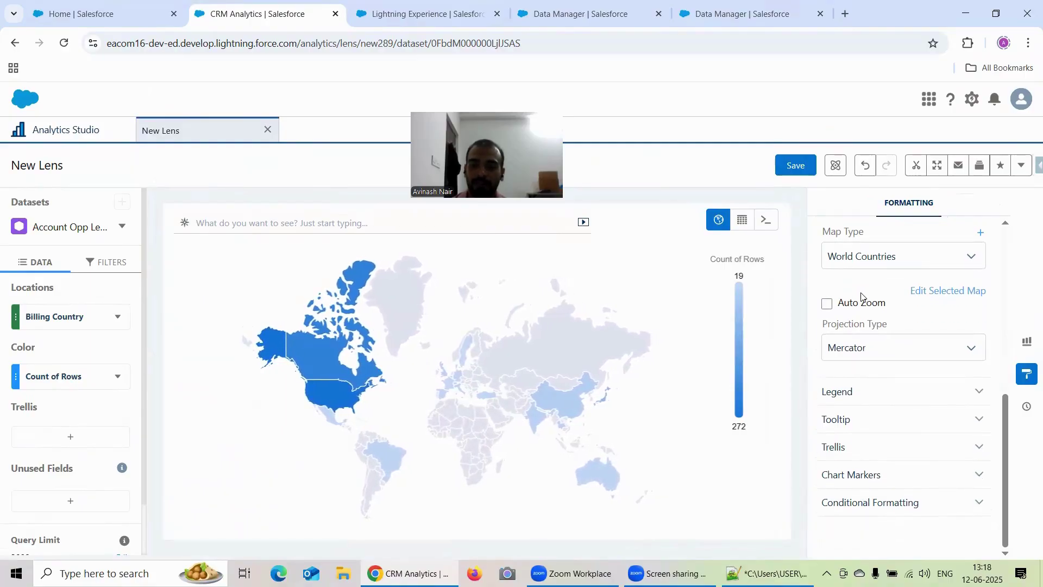
pyautogui.click(861, 346)
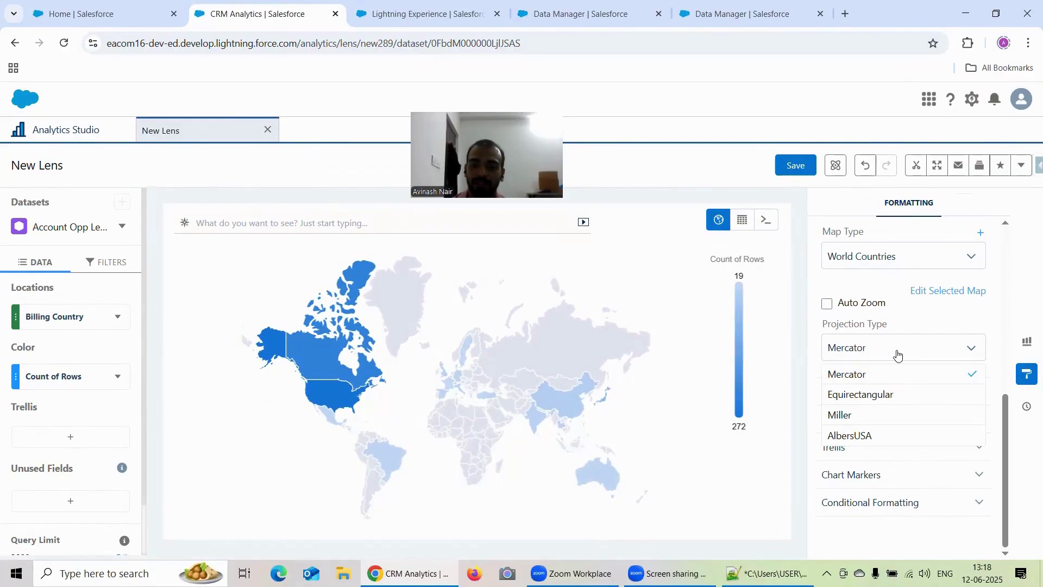
pyautogui.click(878, 376)
pyautogui.click(873, 351)
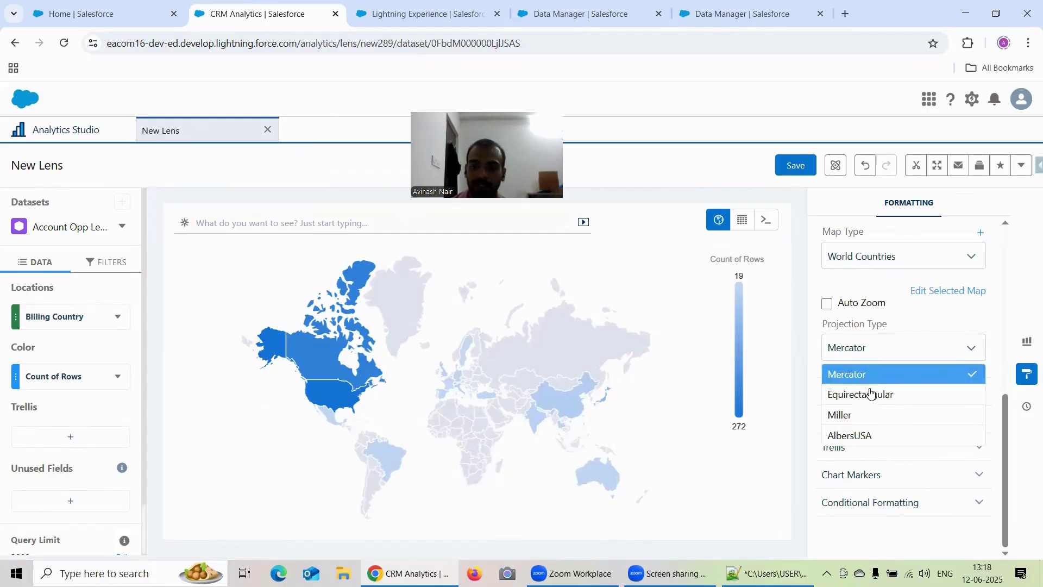
pyautogui.click(871, 400)
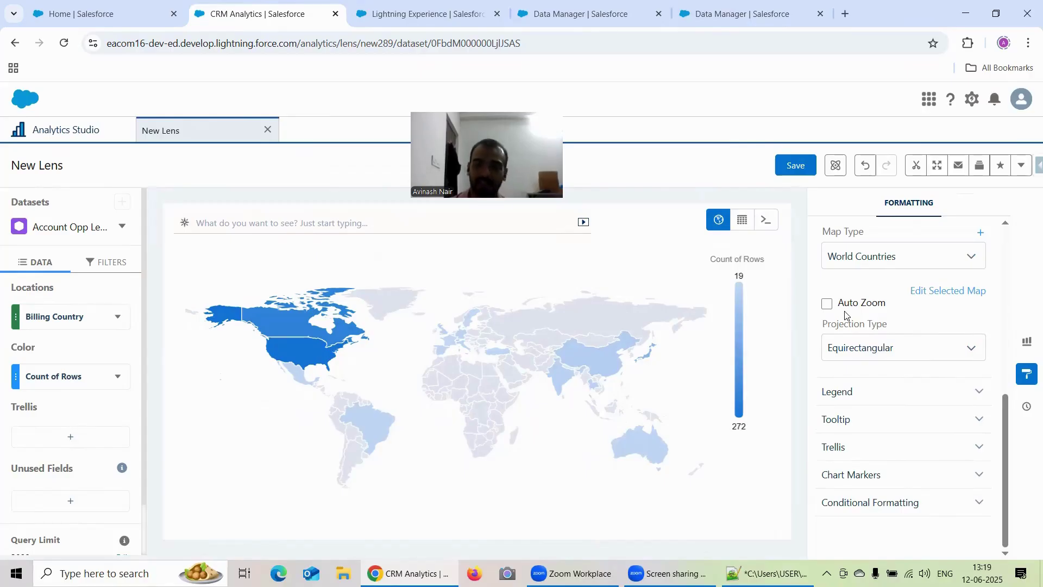
pyautogui.click(920, 344)
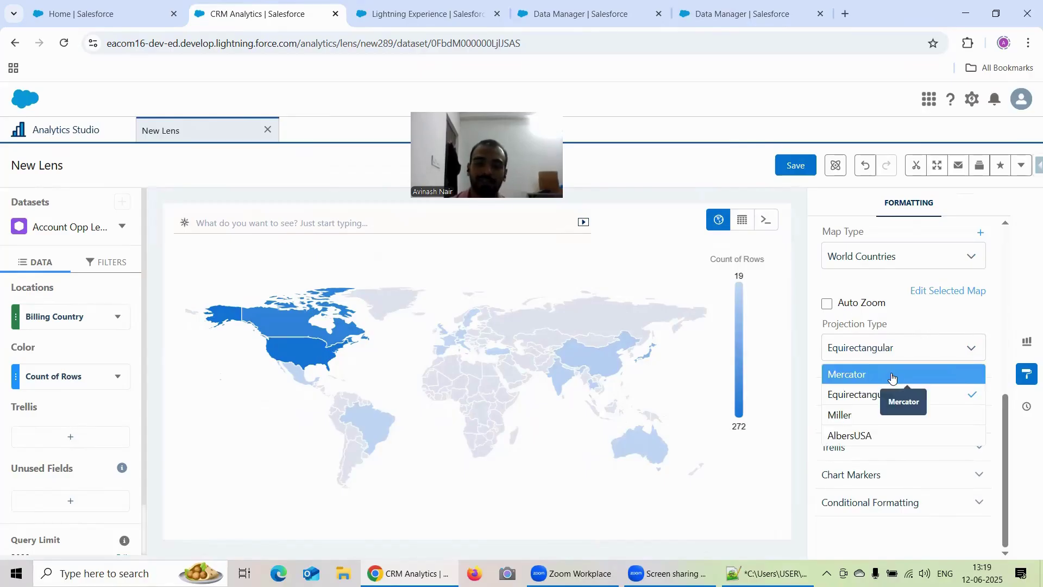
pyautogui.click(893, 374)
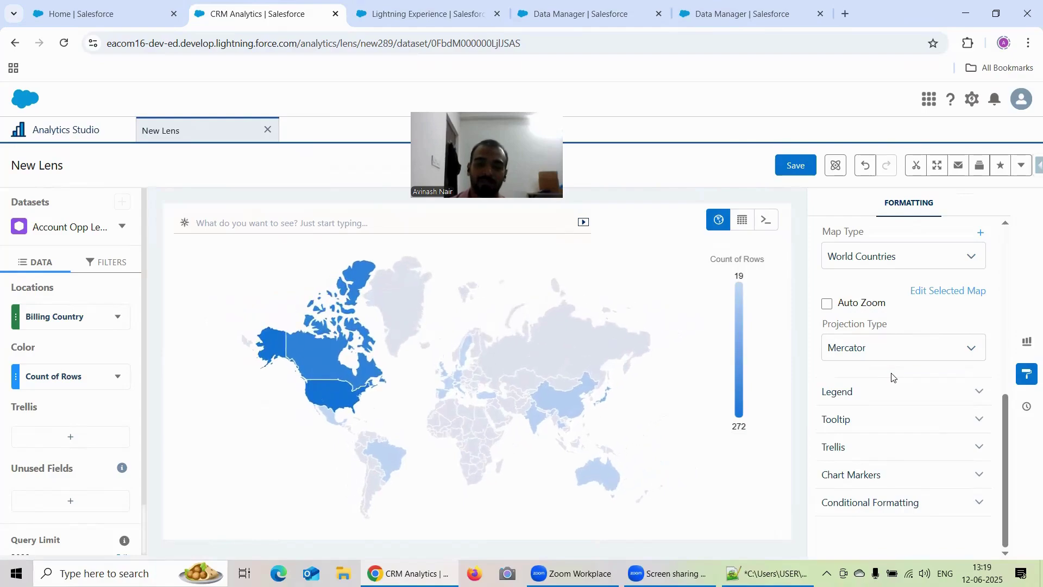
# Compare the Equirectangular, Miller and Mercator projections on the map, ending with the projection type set to Miller.
pyautogui.click(880, 347)
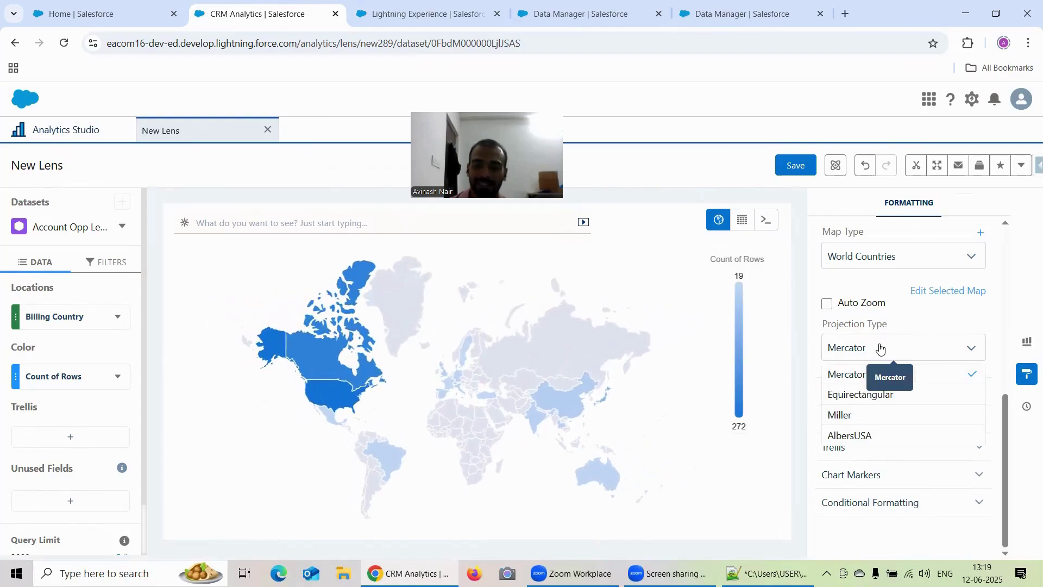
pyautogui.click(876, 396)
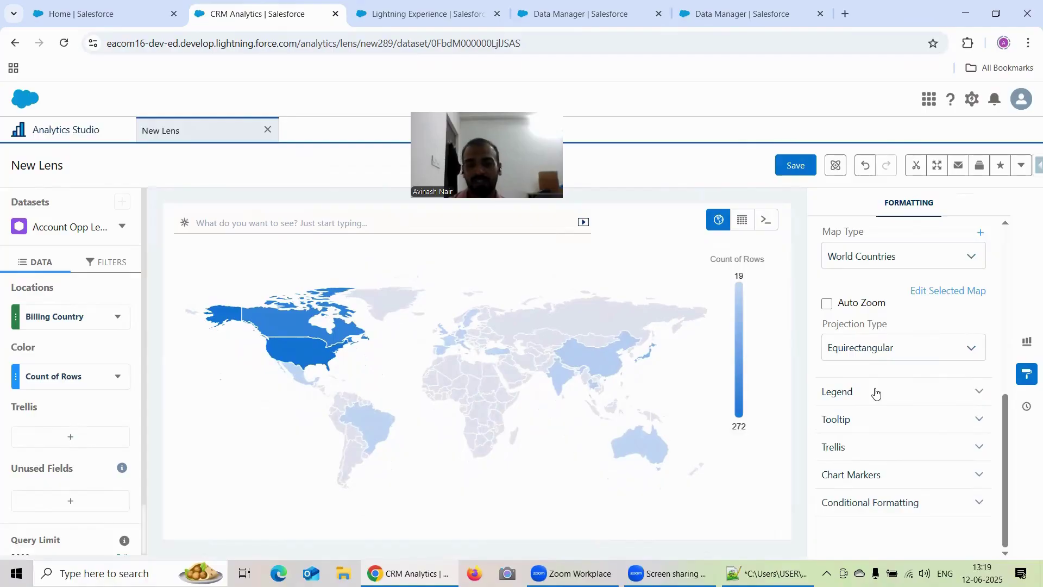
pyautogui.click(873, 357)
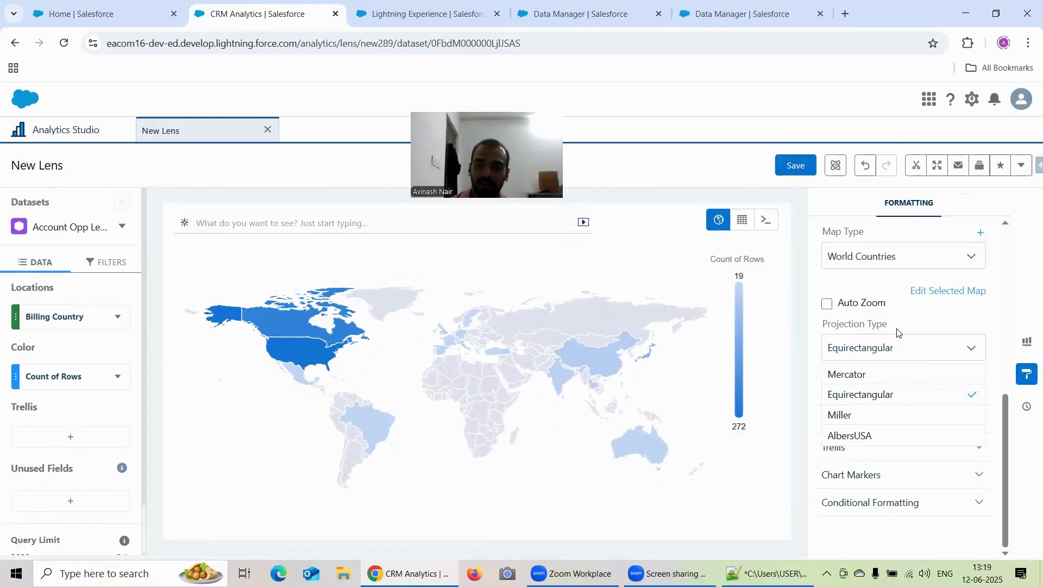
pyautogui.click(869, 414)
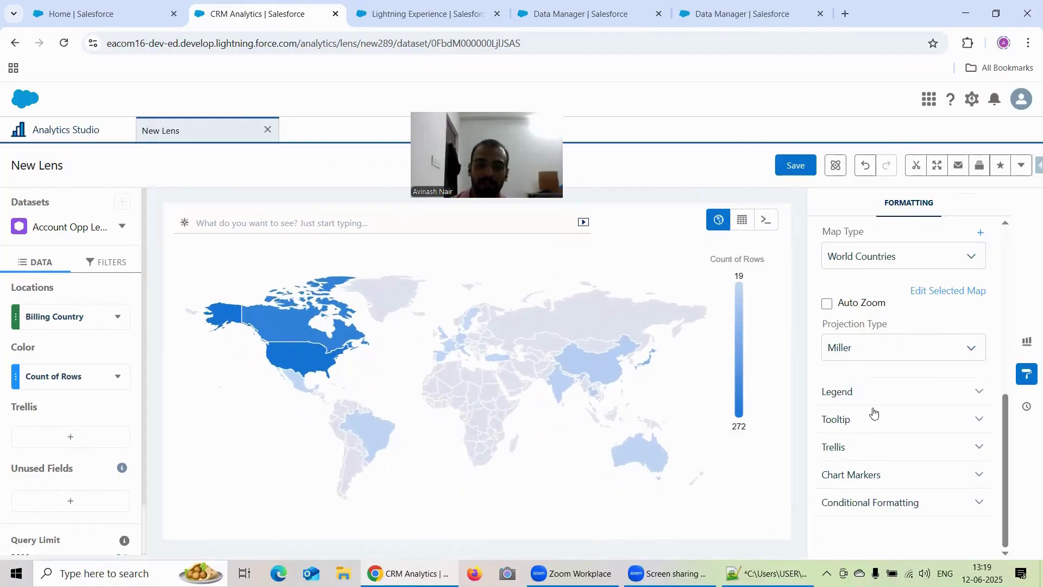
pyautogui.click(873, 355)
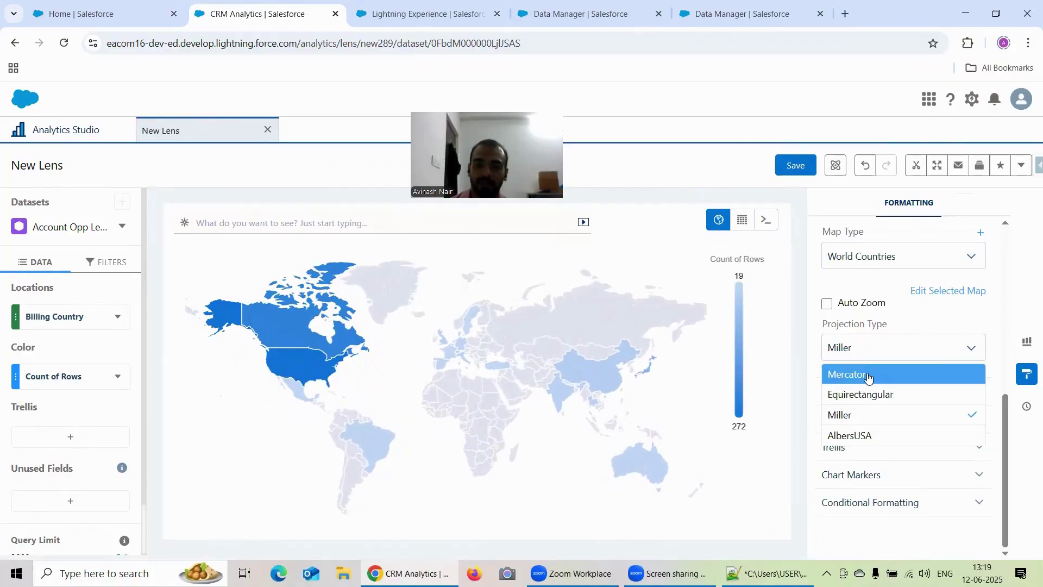
pyautogui.click(867, 375)
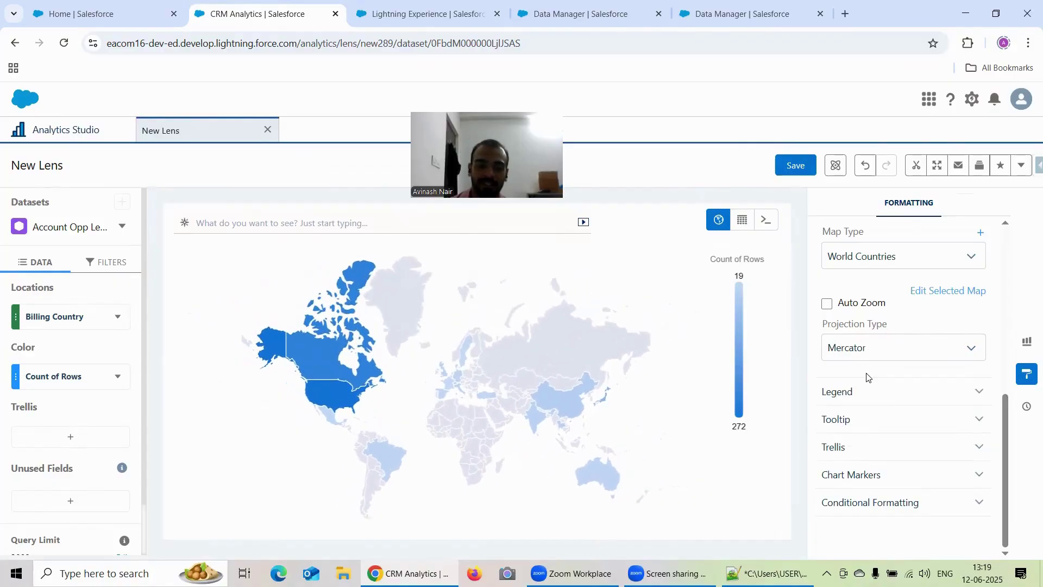
pyautogui.click(867, 350)
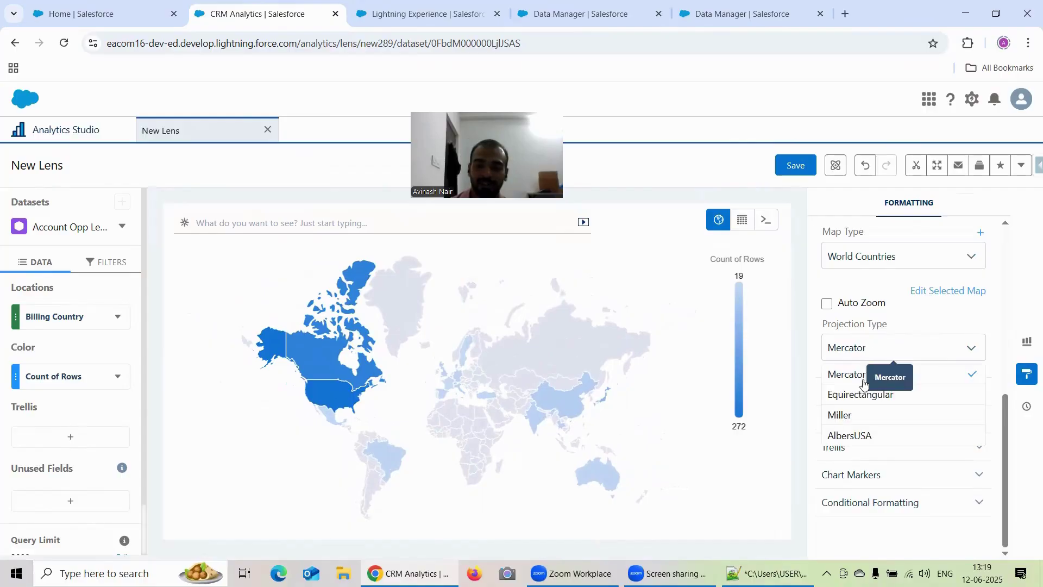
pyautogui.click(865, 413)
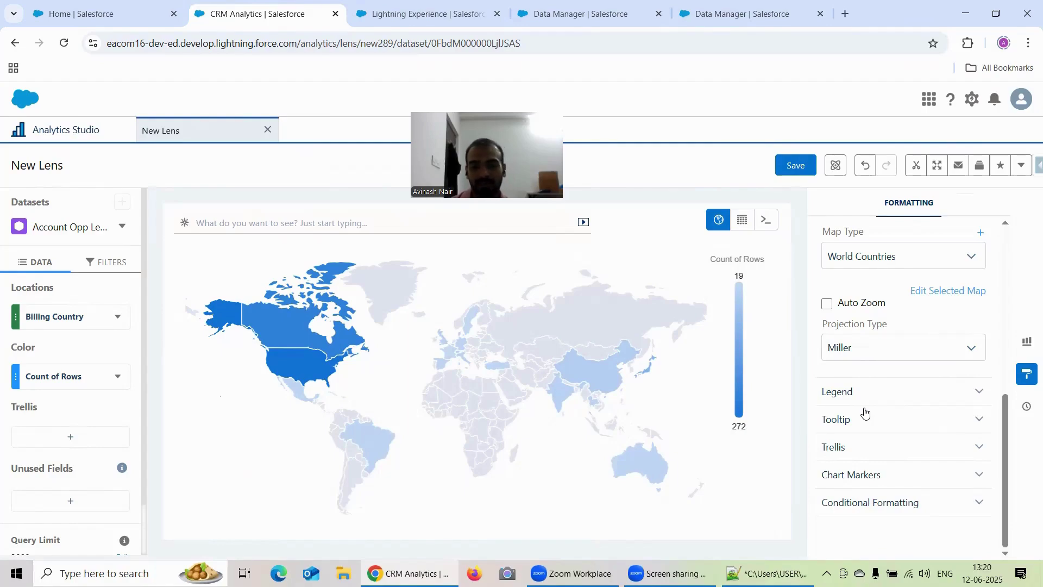
# Try the AlbersUSA projection on the map, ending with the projection type set to Mercator.
pyautogui.click(895, 358)
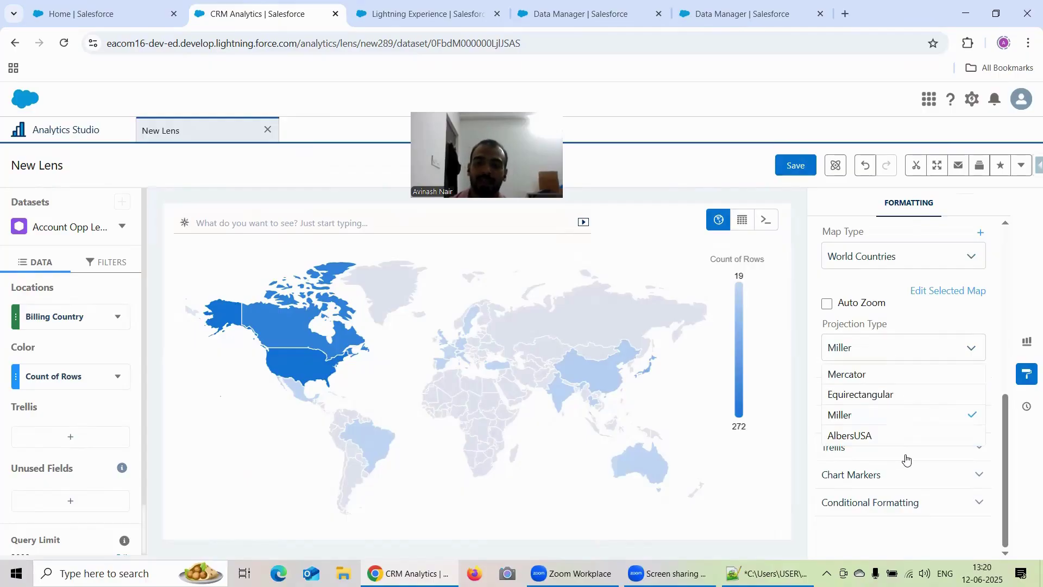
pyautogui.click(901, 432)
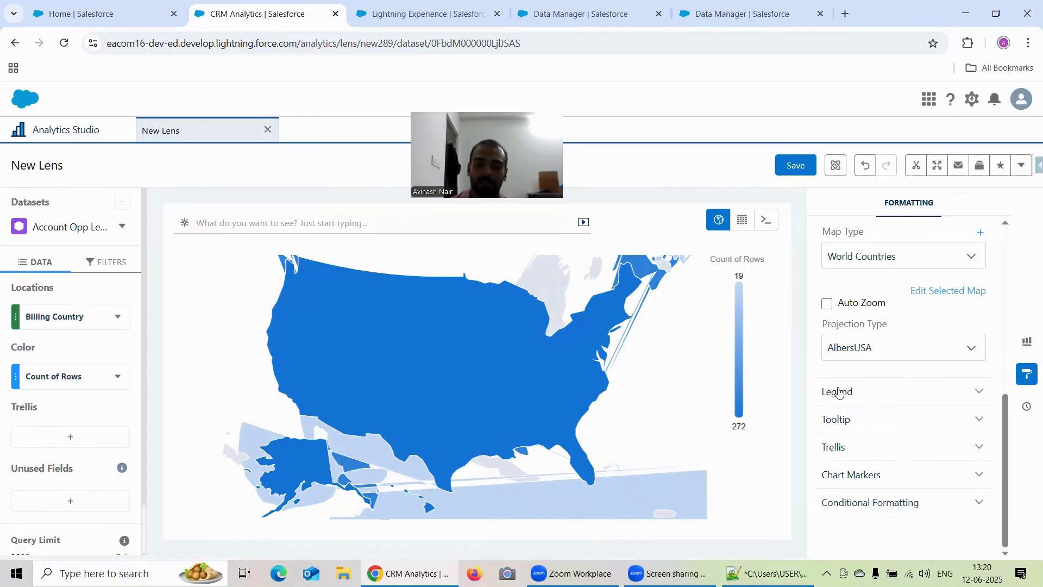
pyautogui.click(900, 351)
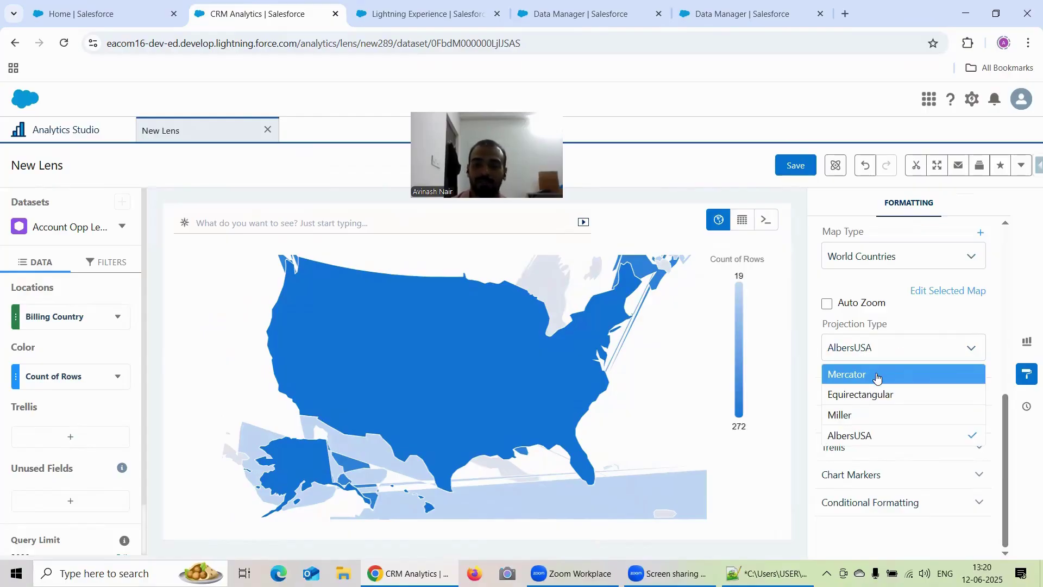
pyautogui.click(877, 377)
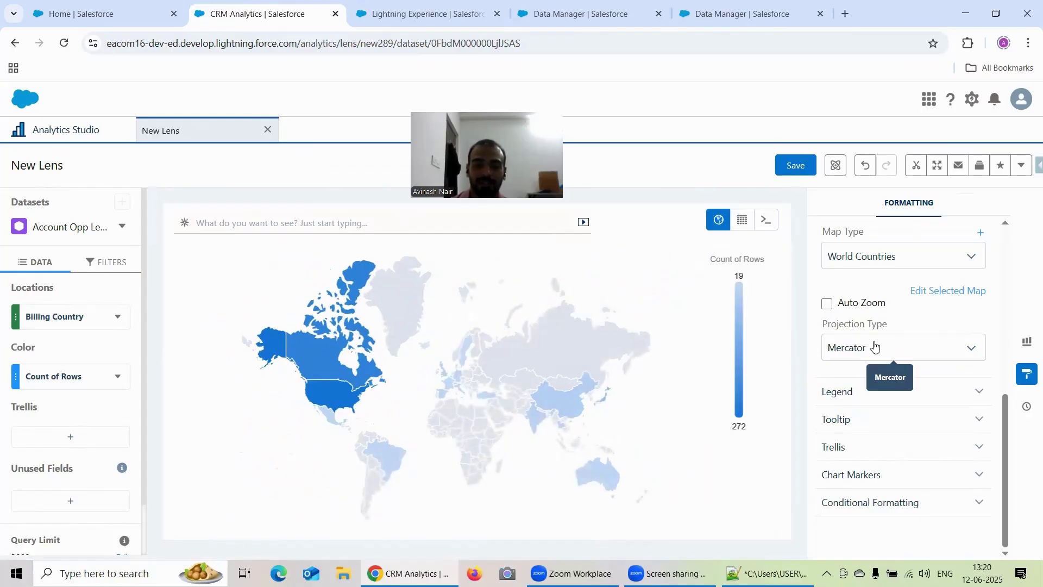
# Cycle the map's projection type through Equirectangular, Miller and AlbersUSA, and return it to Mercator.
pyautogui.click(875, 347)
pyautogui.click(860, 394)
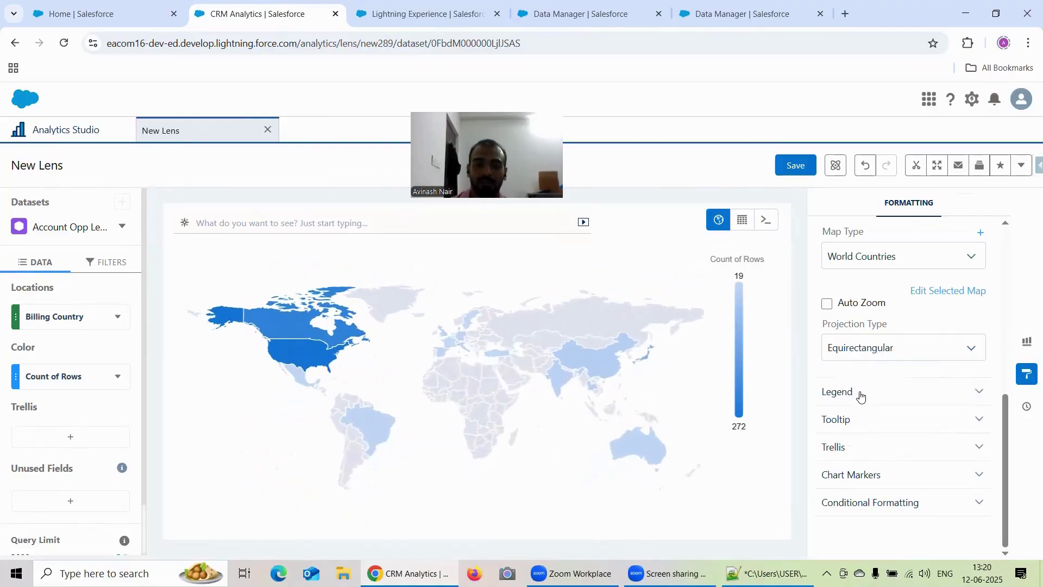
pyautogui.click(873, 350)
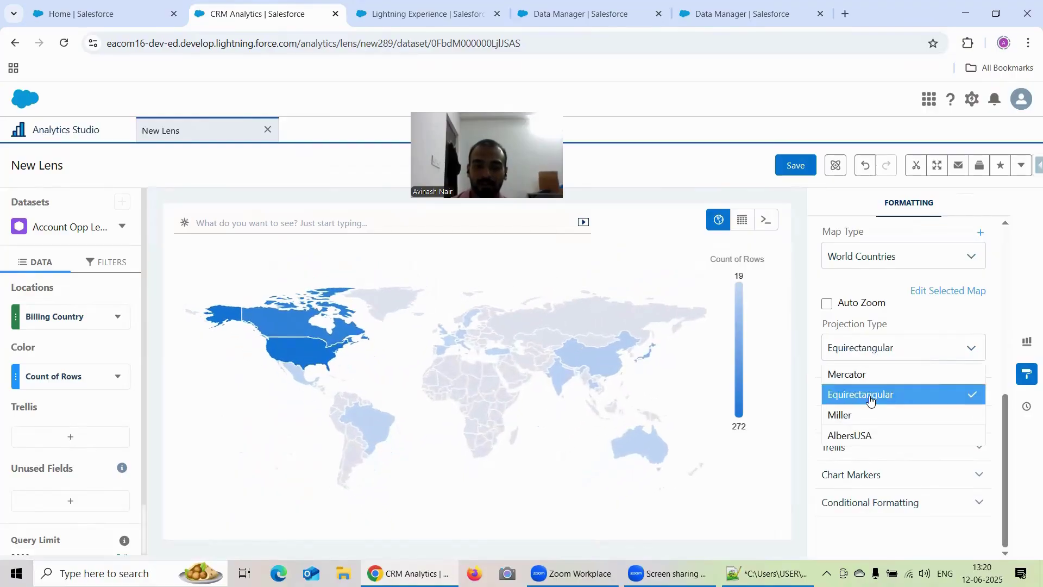
pyautogui.click(868, 415)
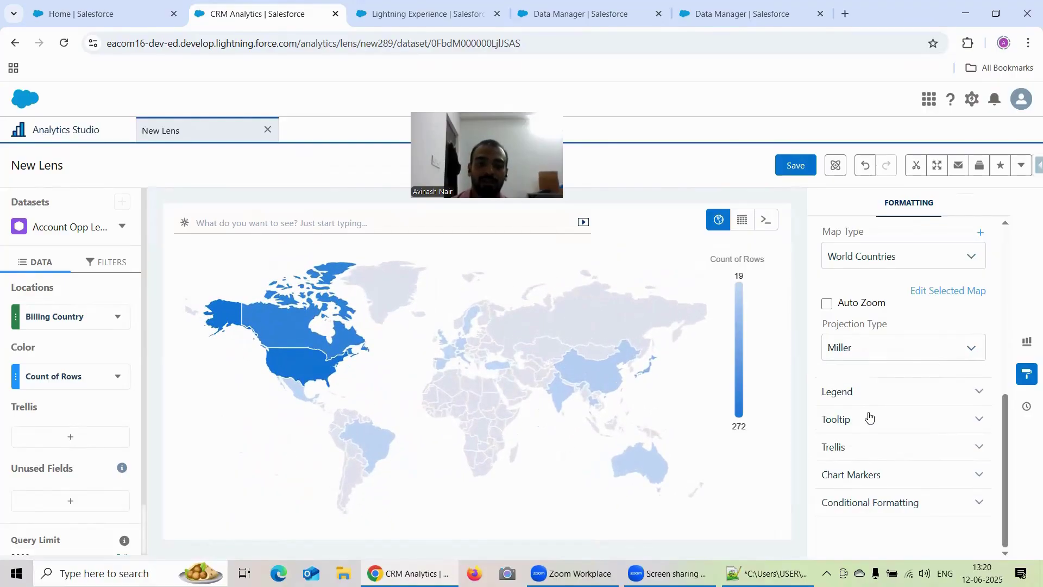
pyautogui.click(873, 350)
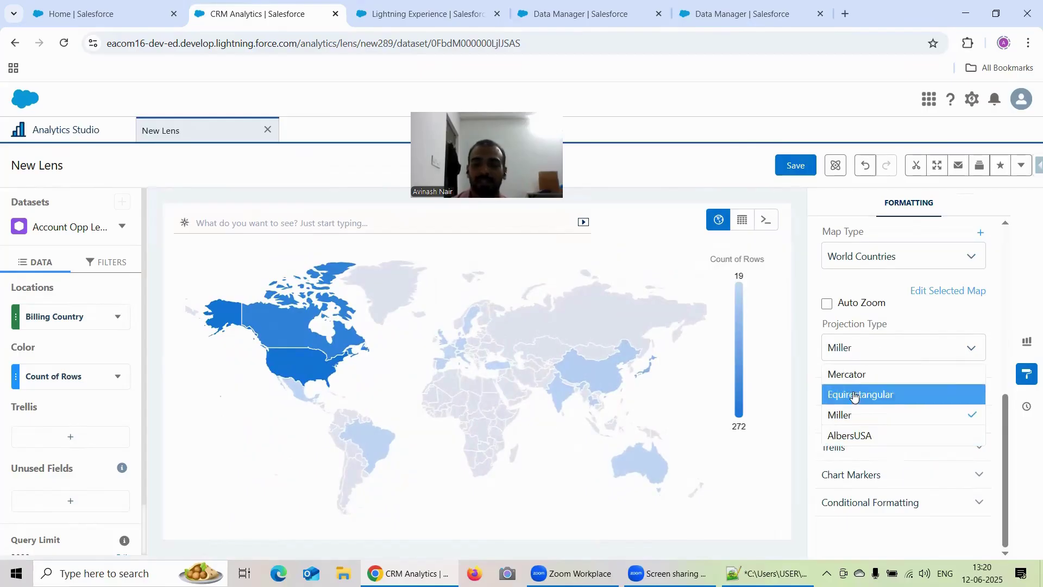
pyautogui.click(865, 440)
pyautogui.click(874, 350)
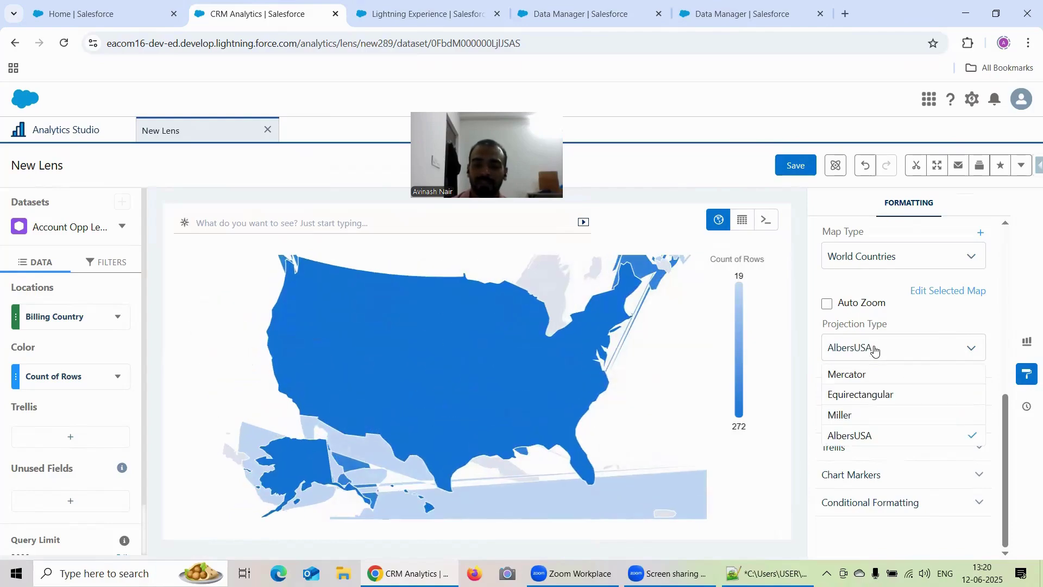
pyautogui.click(871, 372)
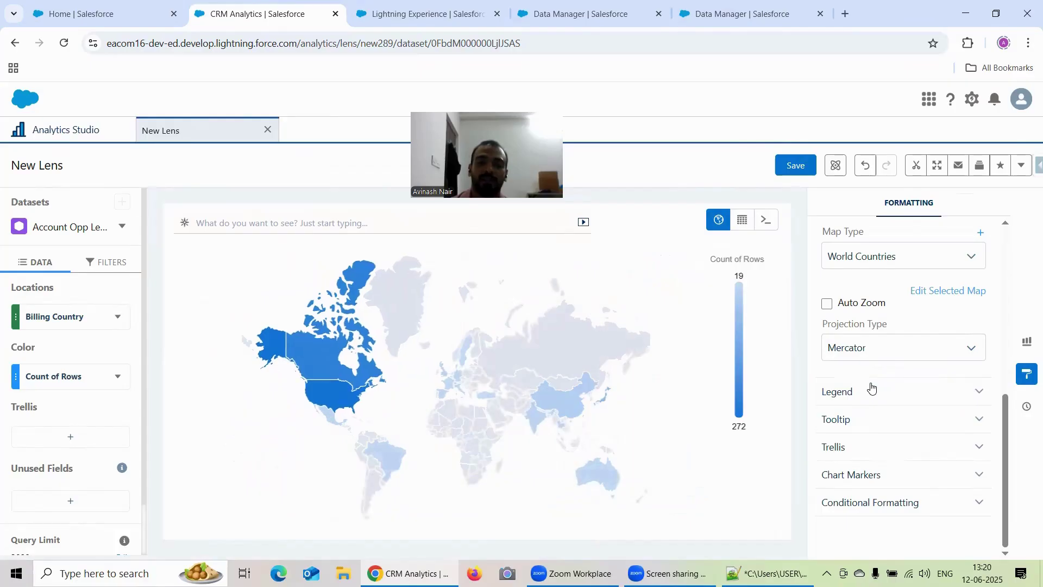
# Review the available map types, try the US States map and switch back to World Countries.
pyautogui.scroll(2, 871, 387)
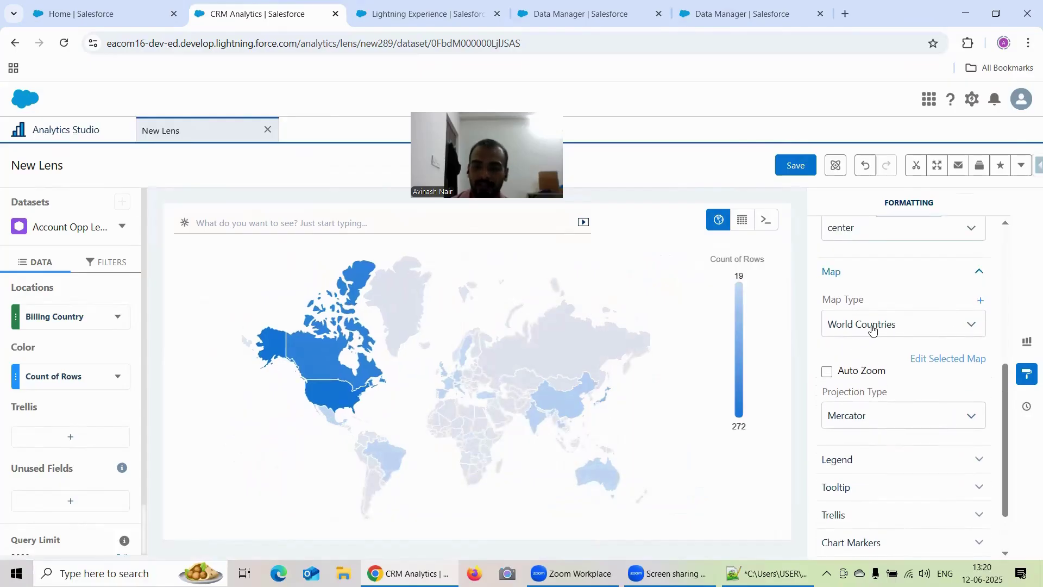
pyautogui.scroll(-2, 872, 328)
pyautogui.scroll(2, 869, 331)
pyautogui.click(868, 332)
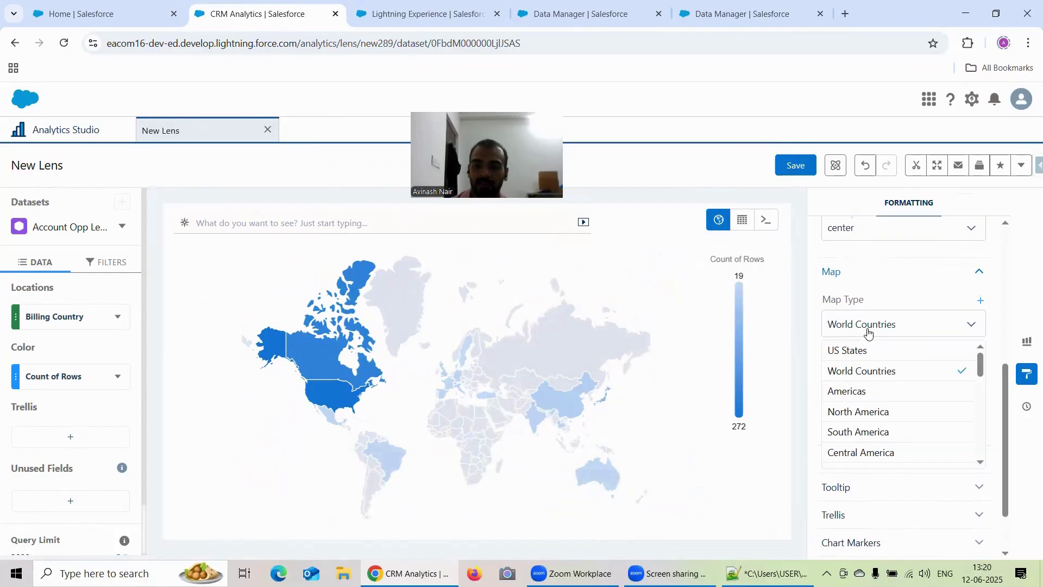
pyautogui.scroll(1, 883, 361)
pyautogui.scroll(-6, 910, 402)
pyautogui.scroll(8, 912, 402)
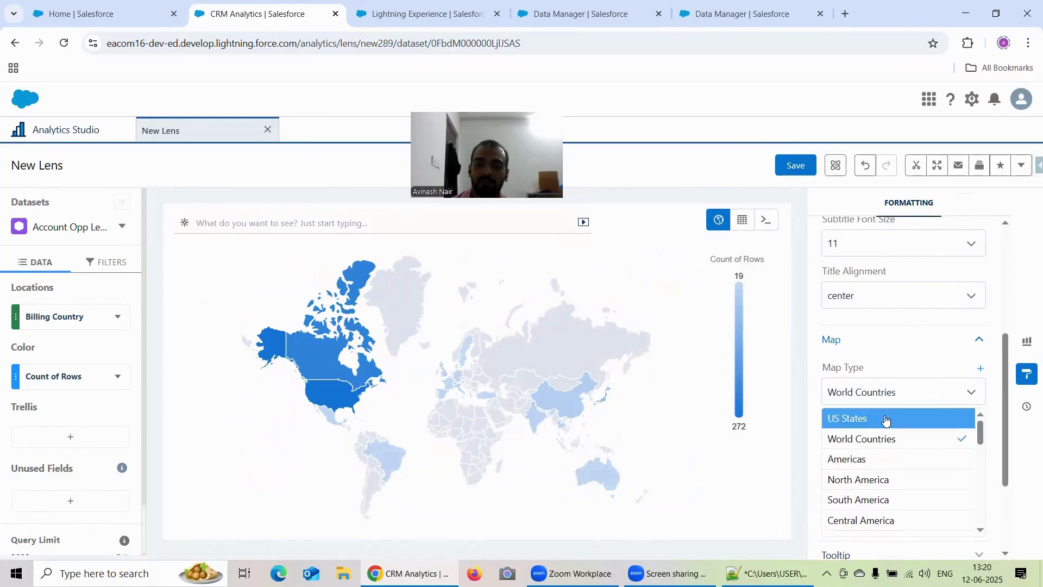
pyautogui.click(886, 420)
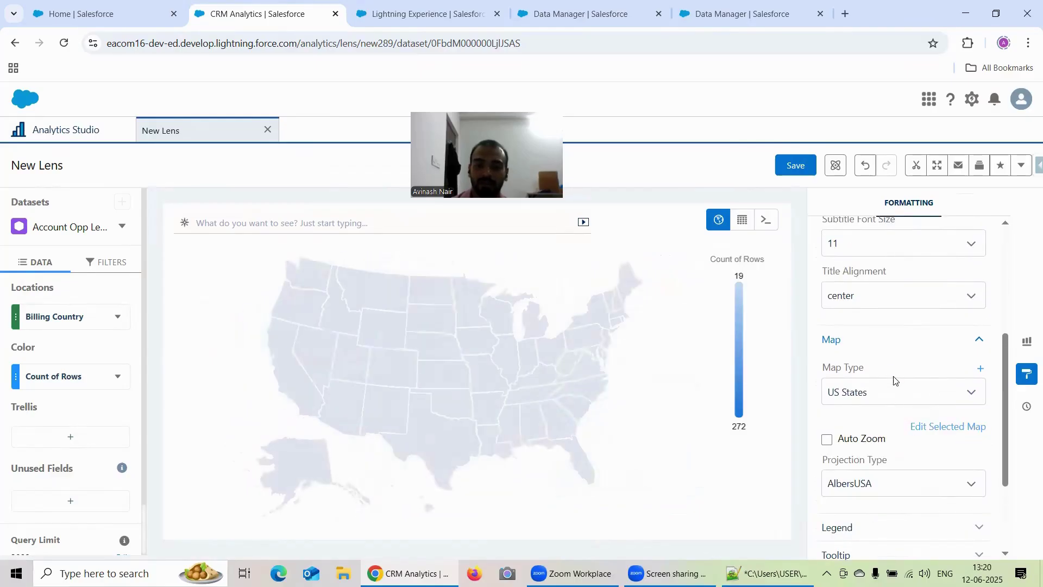
pyautogui.click(876, 393)
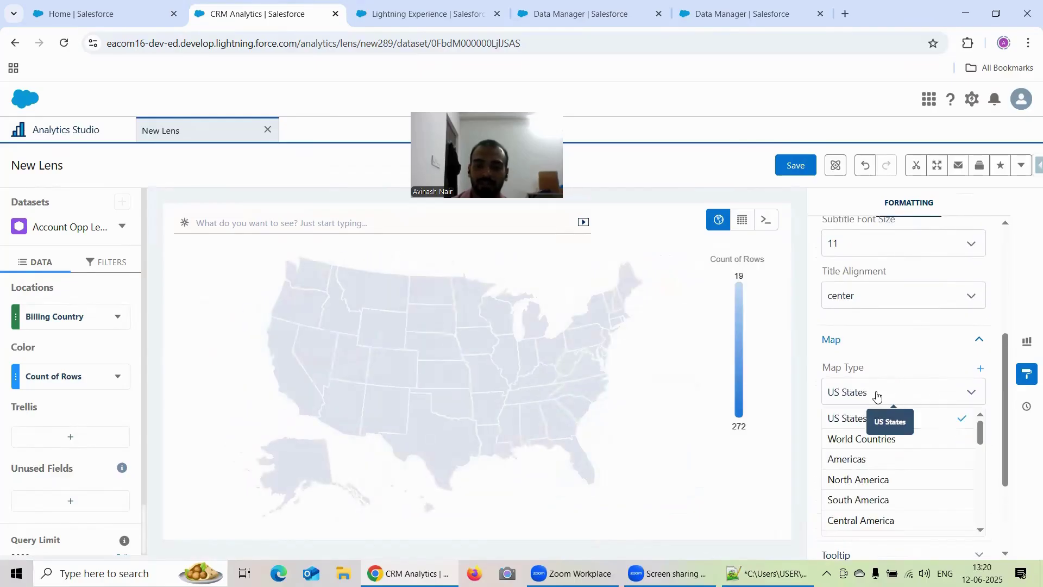
pyautogui.click(881, 439)
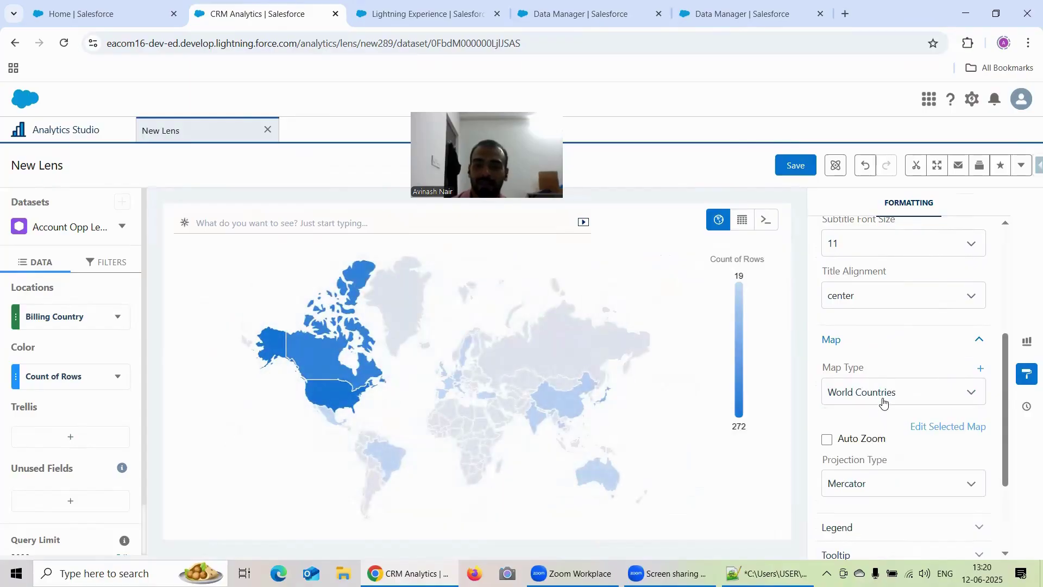
# Change the map type to Americas and switch it to North America, checking the highlighted countries.
pyautogui.click(883, 403)
pyautogui.click(878, 459)
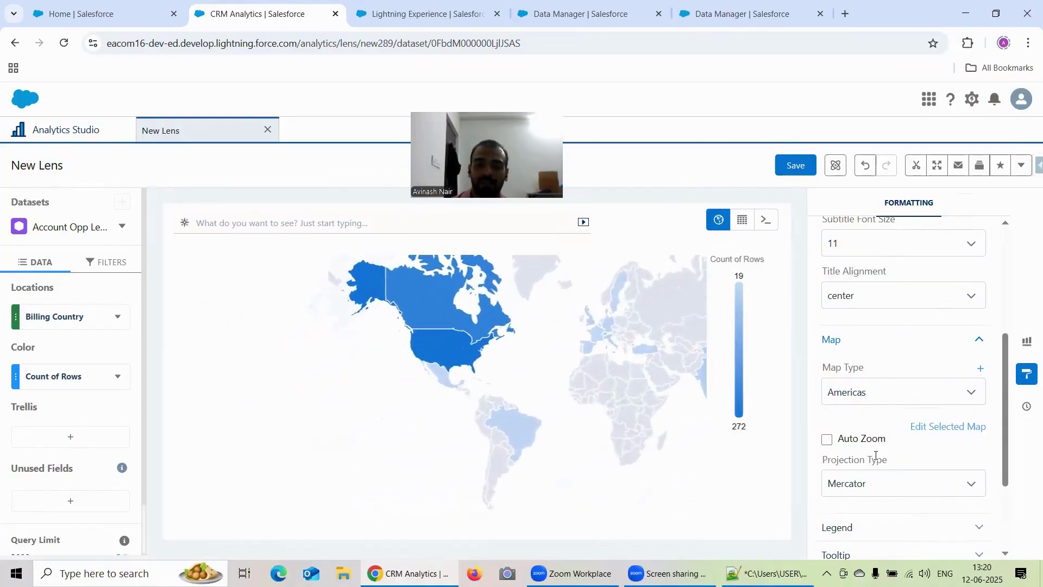
pyautogui.click(879, 396)
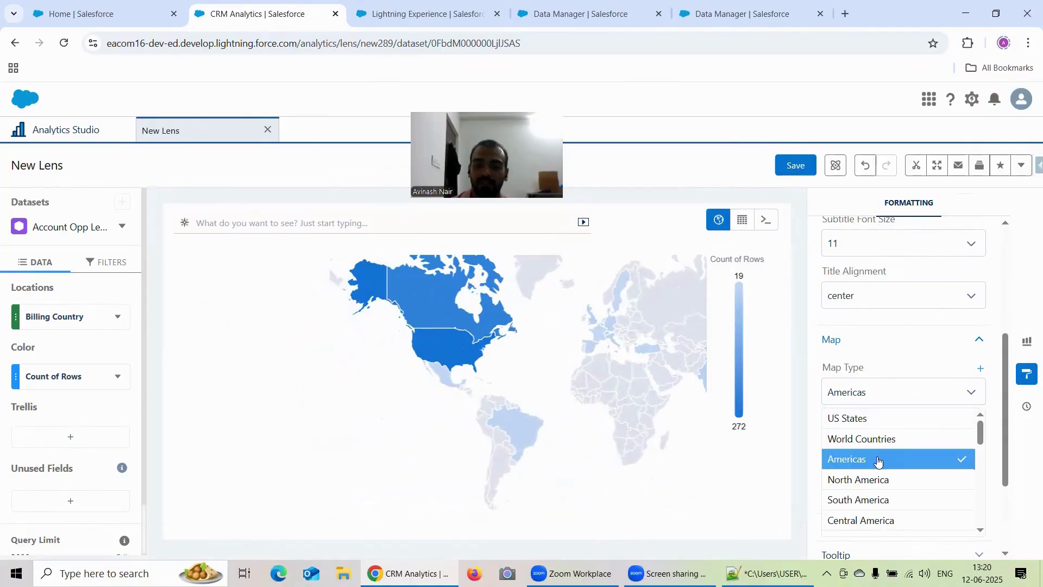
pyautogui.click(880, 479)
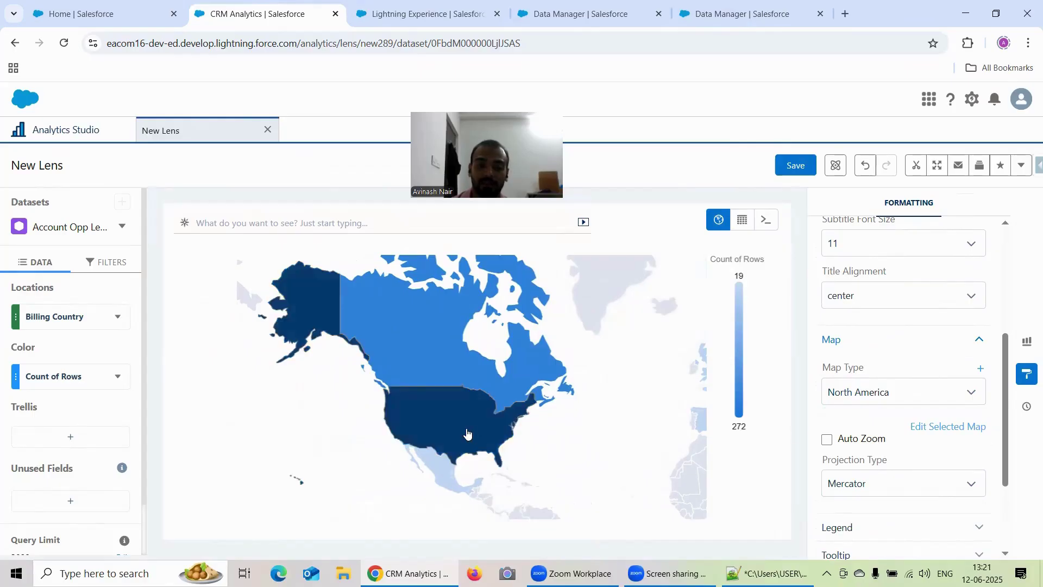
pyautogui.moveTo(468, 432)
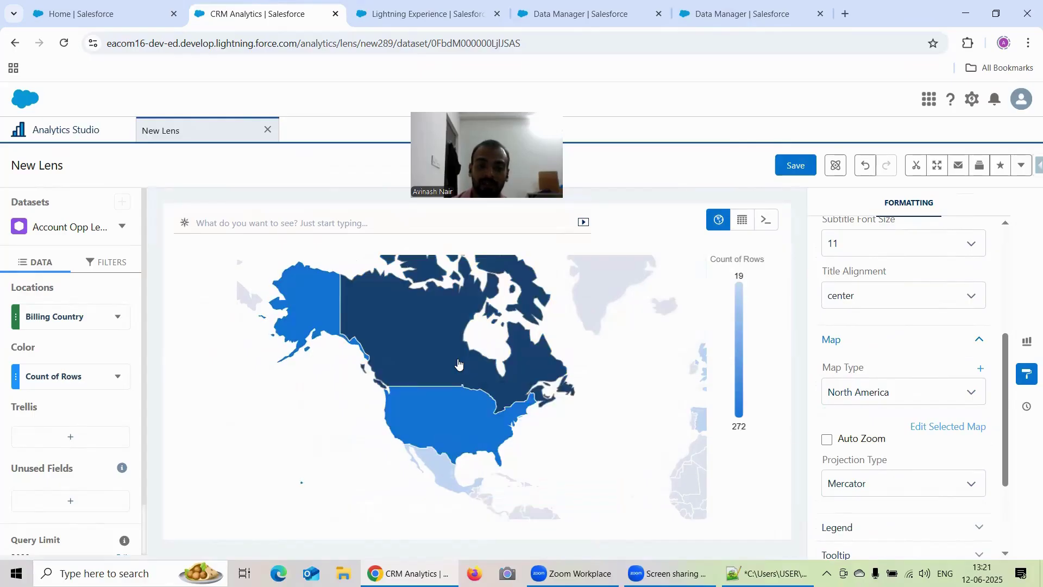
# Set the map type to South America and switch it to Central America, inspecting Mexico's row count on the map.
pyautogui.click(923, 394)
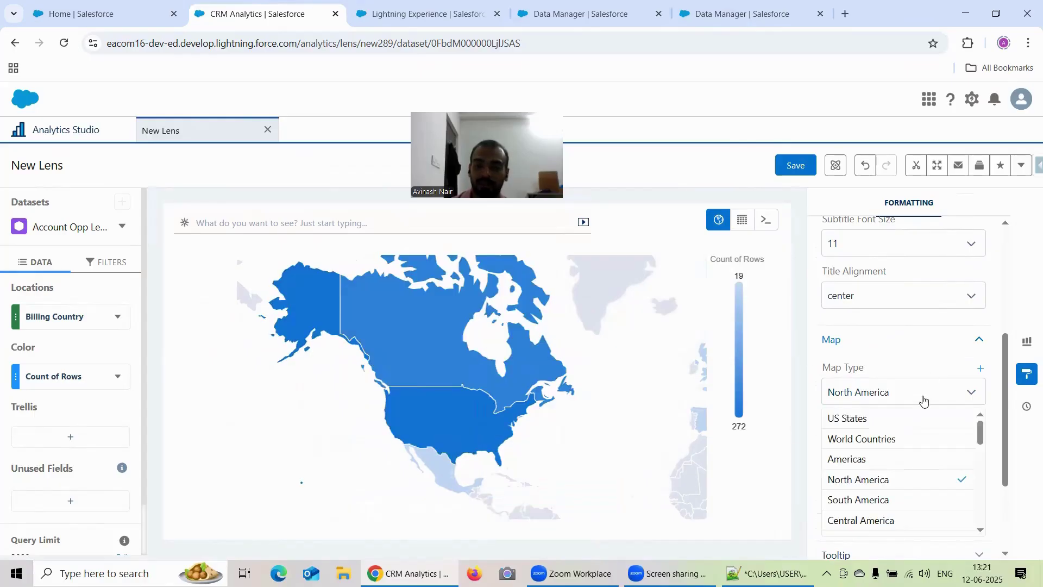
pyautogui.click(884, 500)
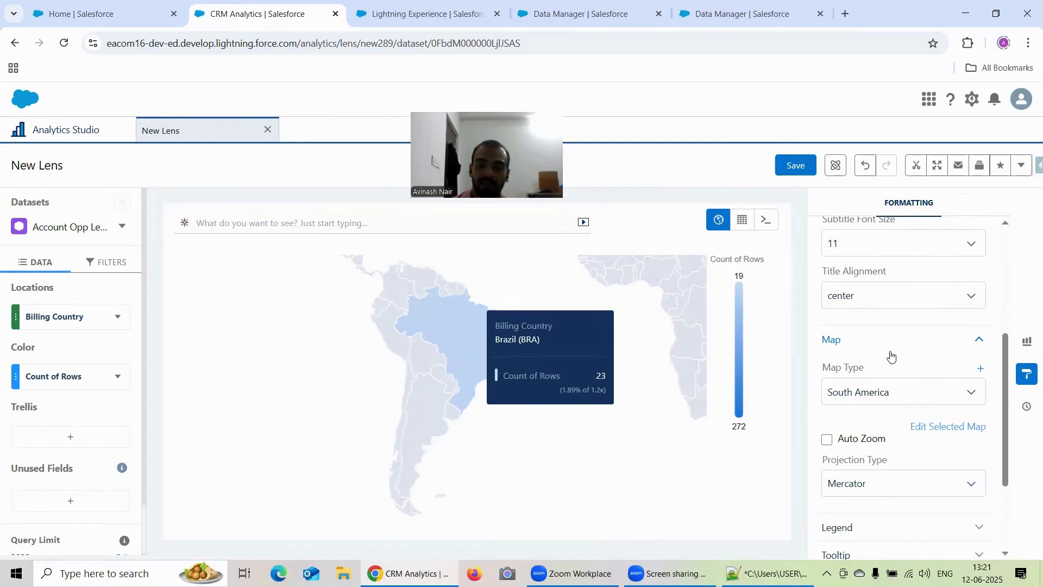
pyautogui.click(906, 392)
pyautogui.scroll(-1, 915, 389)
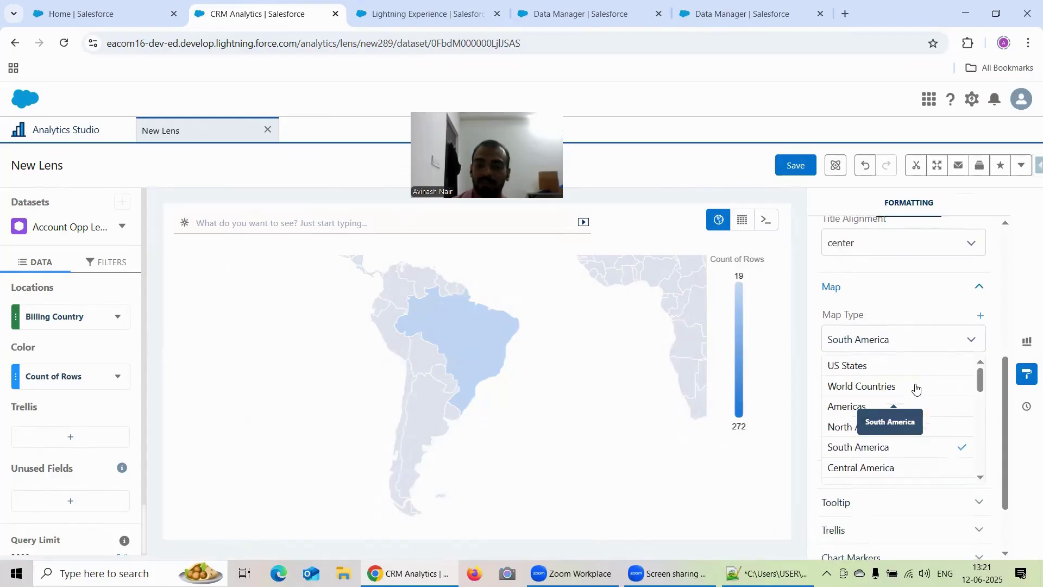
pyautogui.click(899, 444)
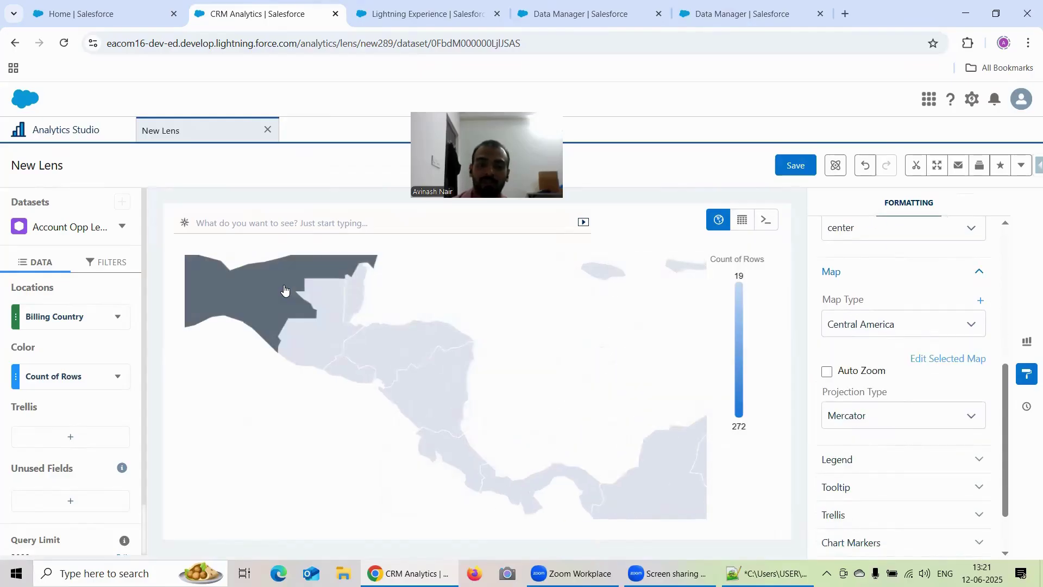
pyautogui.moveTo(284, 291)
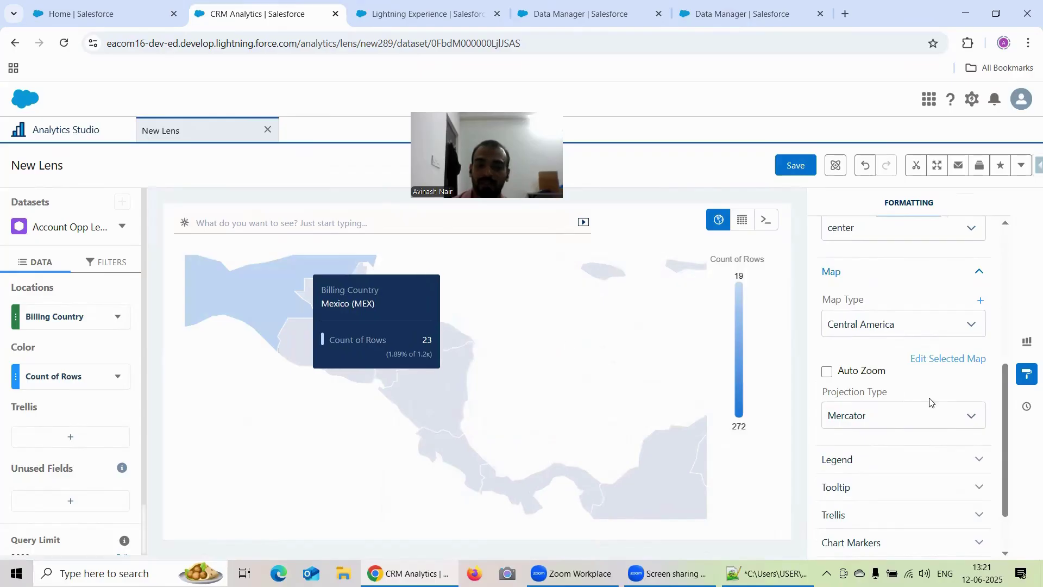
# Try the Caribbean map type, inspect the United States' row count, and switch the map type to Europe.
pyautogui.click(903, 415)
pyautogui.click(894, 323)
pyautogui.scroll(-1, 890, 361)
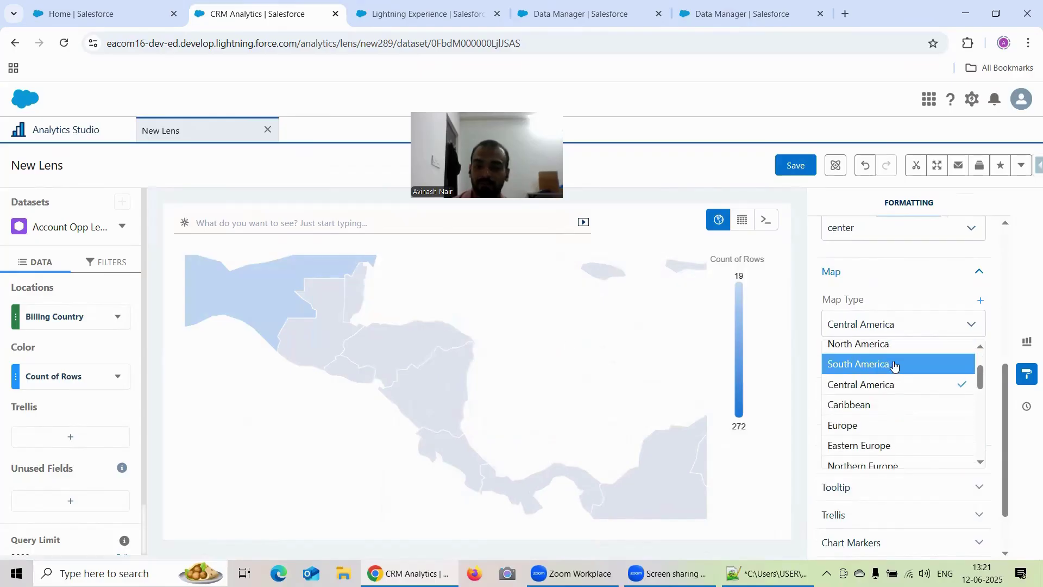
pyautogui.click(898, 402)
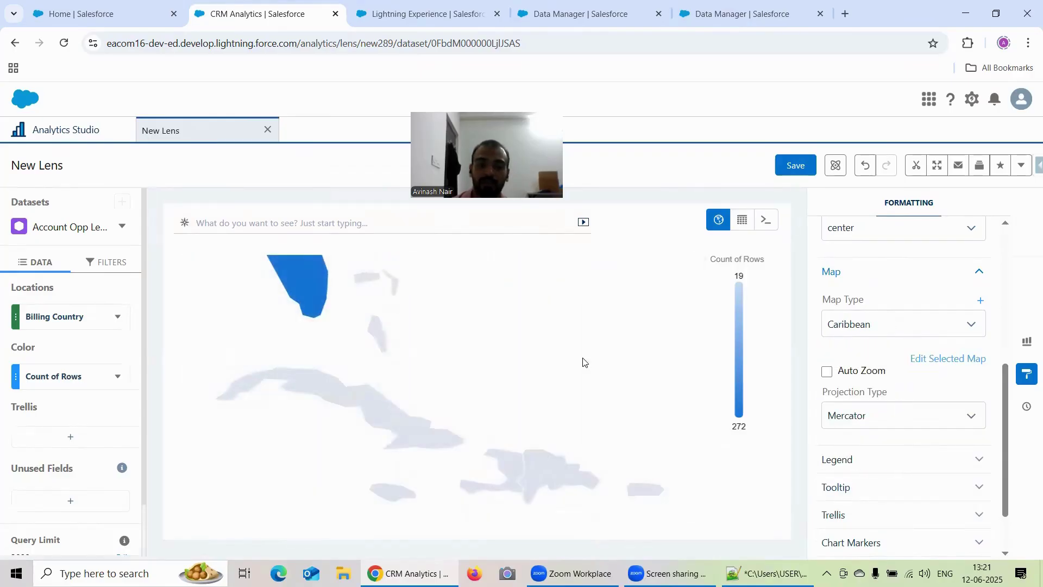
pyautogui.moveTo(301, 277)
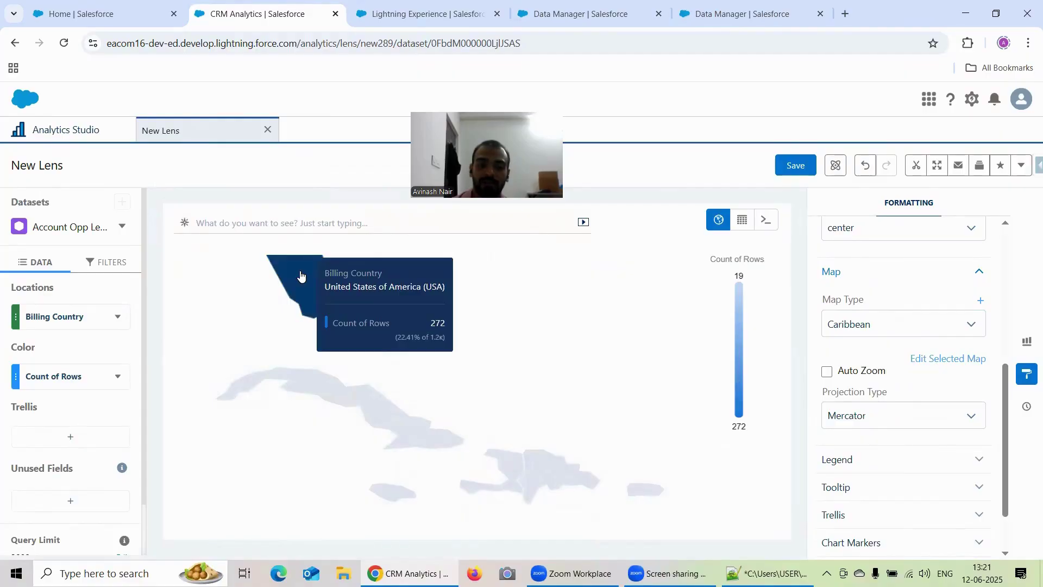
pyautogui.click(891, 326)
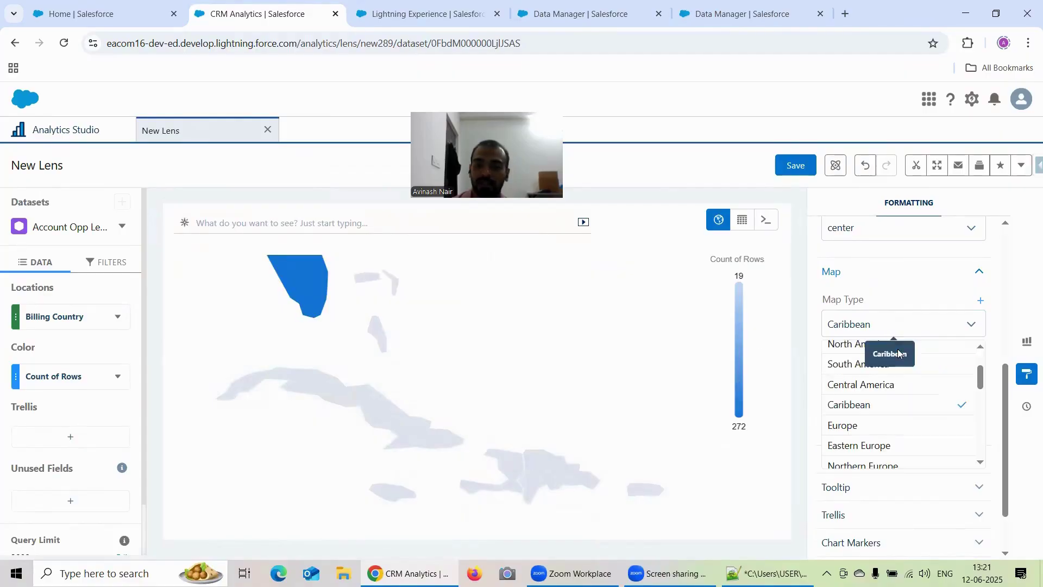
pyautogui.scroll(-2, 902, 372)
pyautogui.click(891, 357)
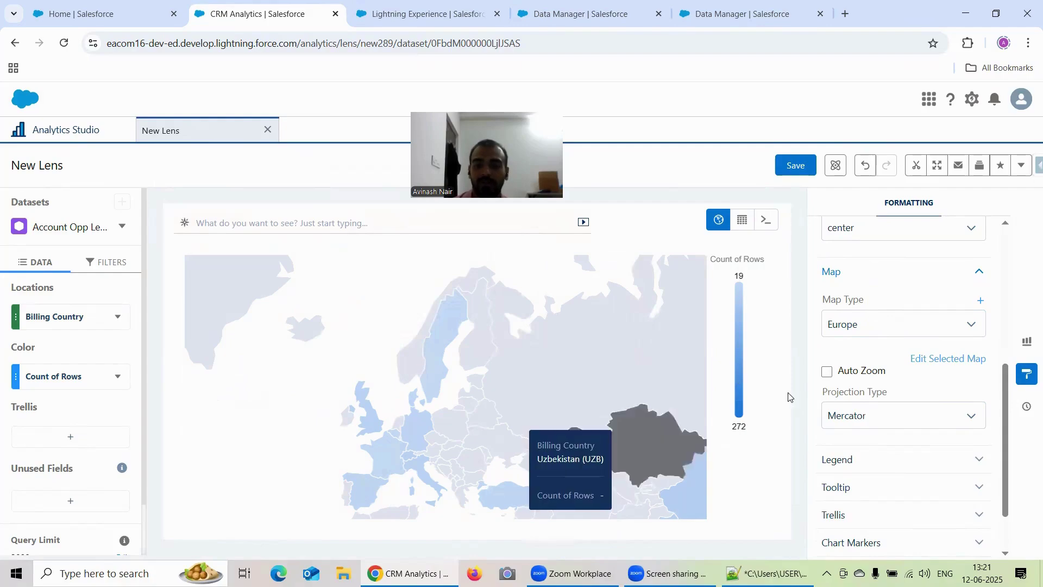
# Try the Eastern Europe map type and switch it to Asia.
pyautogui.click(879, 325)
pyautogui.scroll(-3, 877, 388)
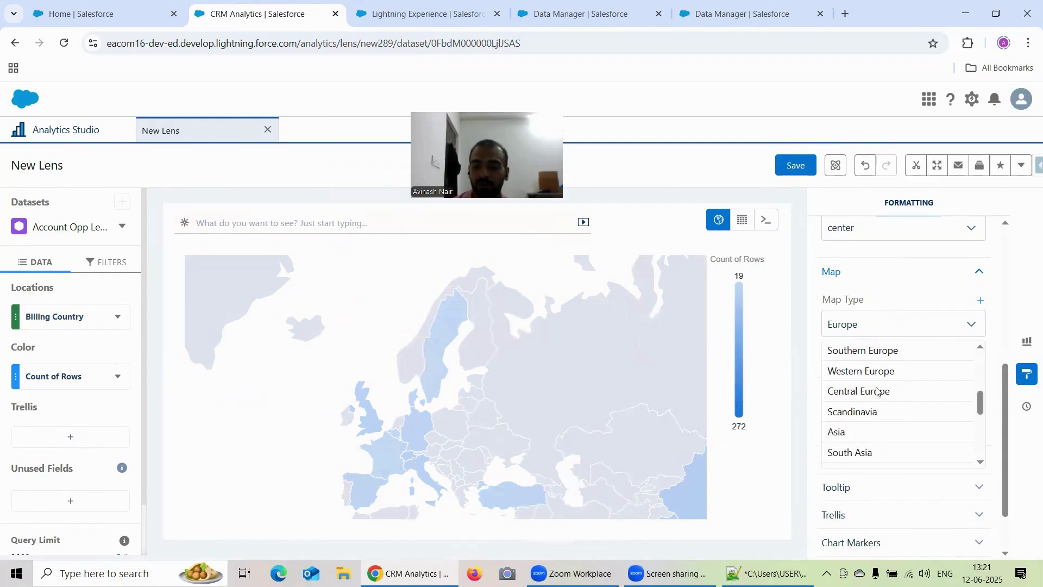
pyautogui.scroll(3, 877, 389)
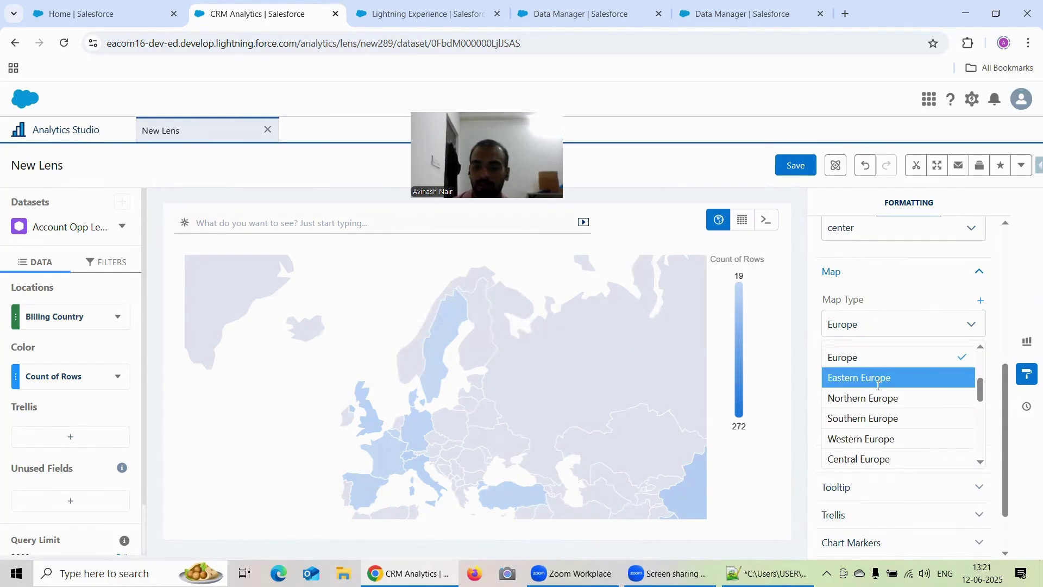
pyautogui.click(883, 374)
pyautogui.click(861, 325)
pyautogui.scroll(-3, 894, 391)
pyautogui.scroll(-2, 894, 391)
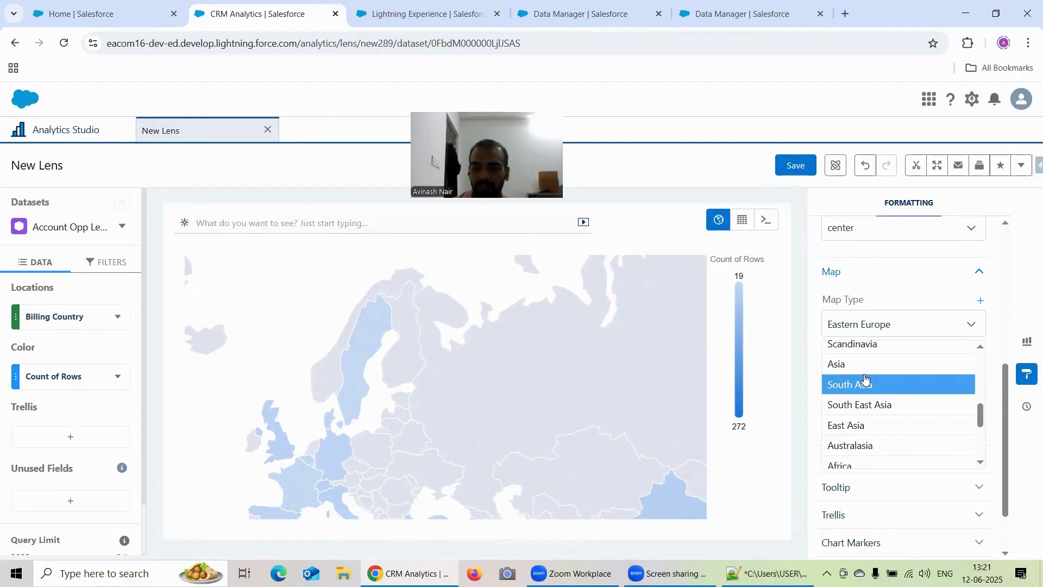
pyautogui.click(858, 365)
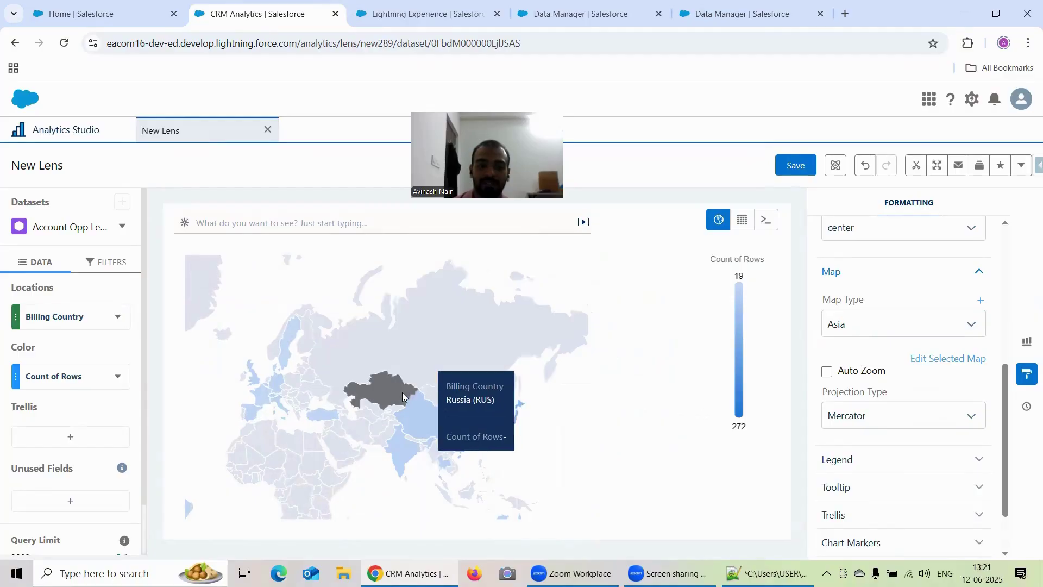
# Set the map type to Australasia.
pyautogui.click(866, 328)
pyautogui.scroll(-3, 884, 386)
pyautogui.click(885, 379)
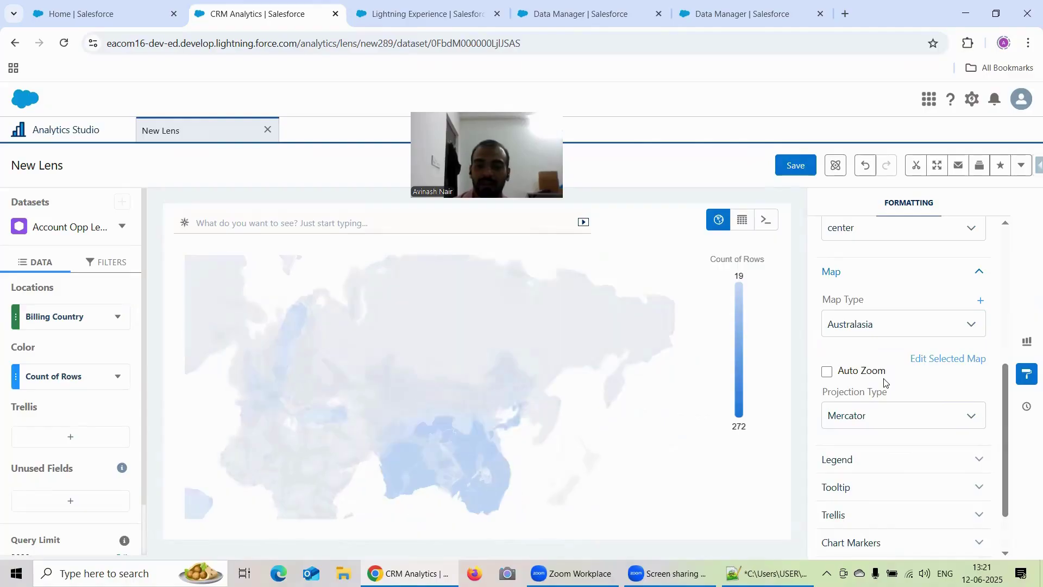
# Try the EMEA map type and inspect the row counts of China, Australia and the United States on the map.
pyautogui.moveTo(445, 397)
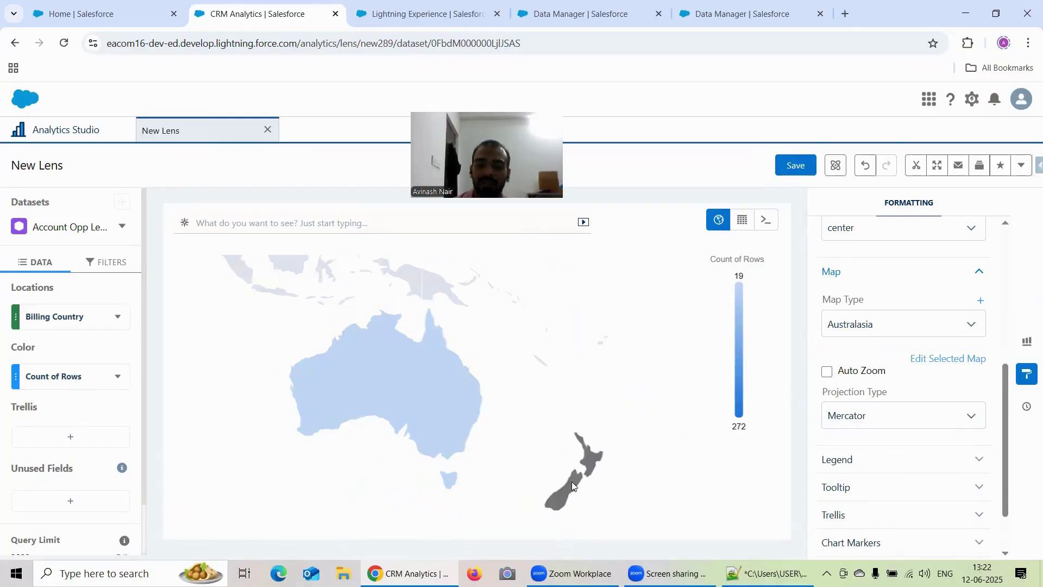
pyautogui.click(852, 332)
pyautogui.scroll(-3, 918, 390)
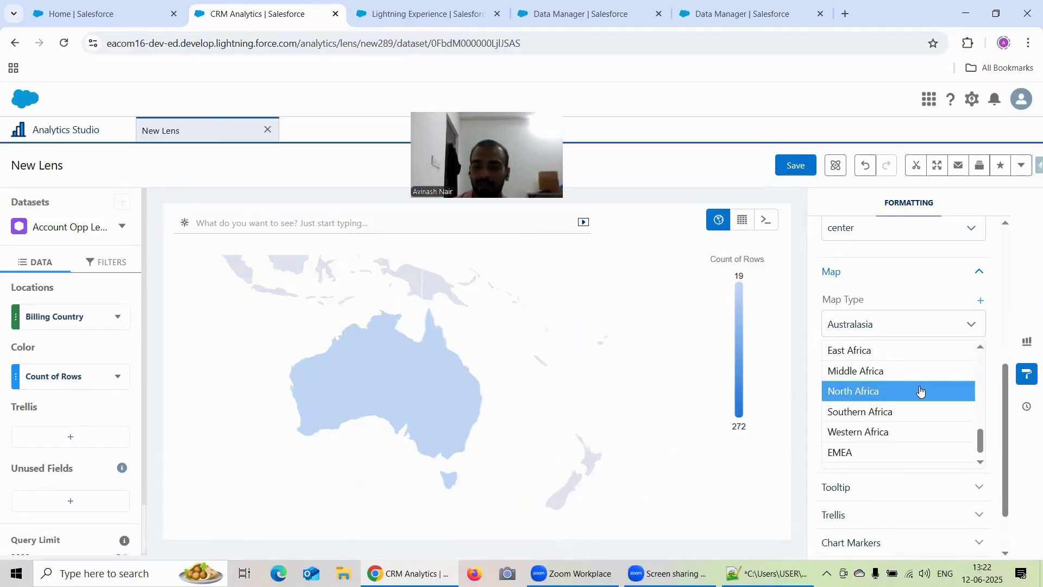
pyautogui.click(876, 439)
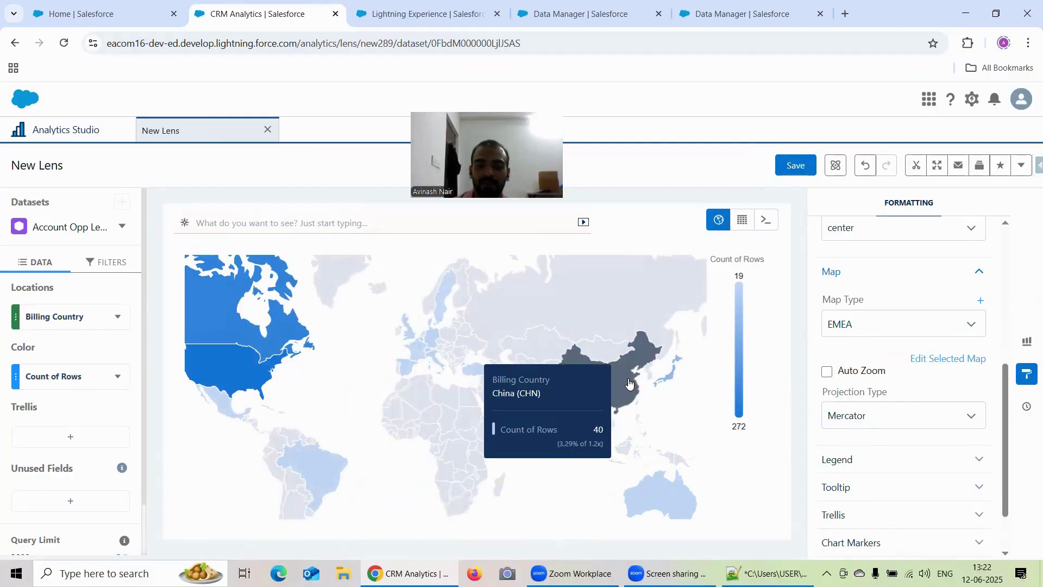
pyautogui.moveTo(659, 501)
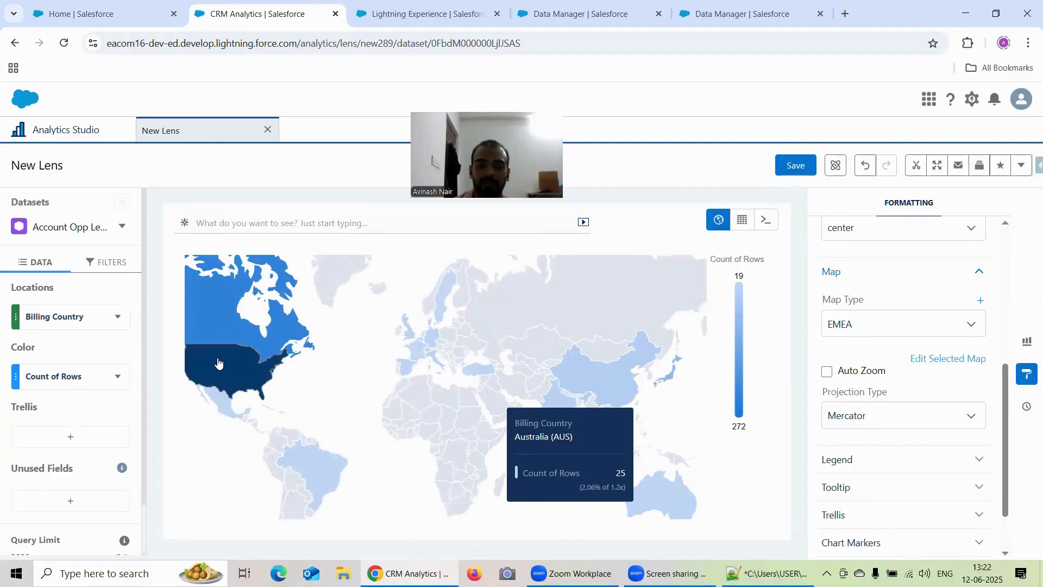
pyautogui.moveTo(223, 364)
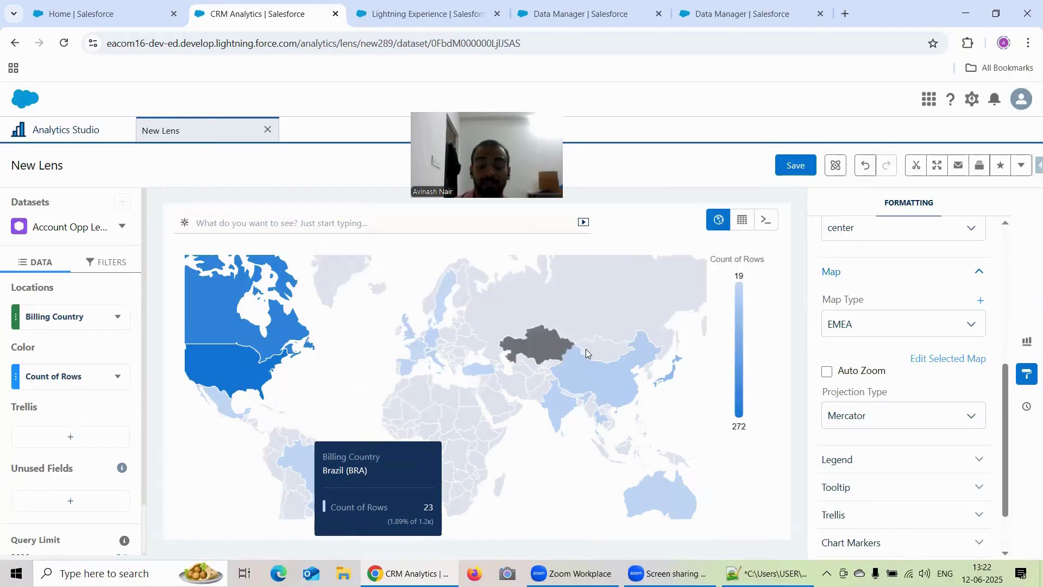
# Try the APAC map type and inspect Australia's row count on the map.
pyautogui.click(860, 333)
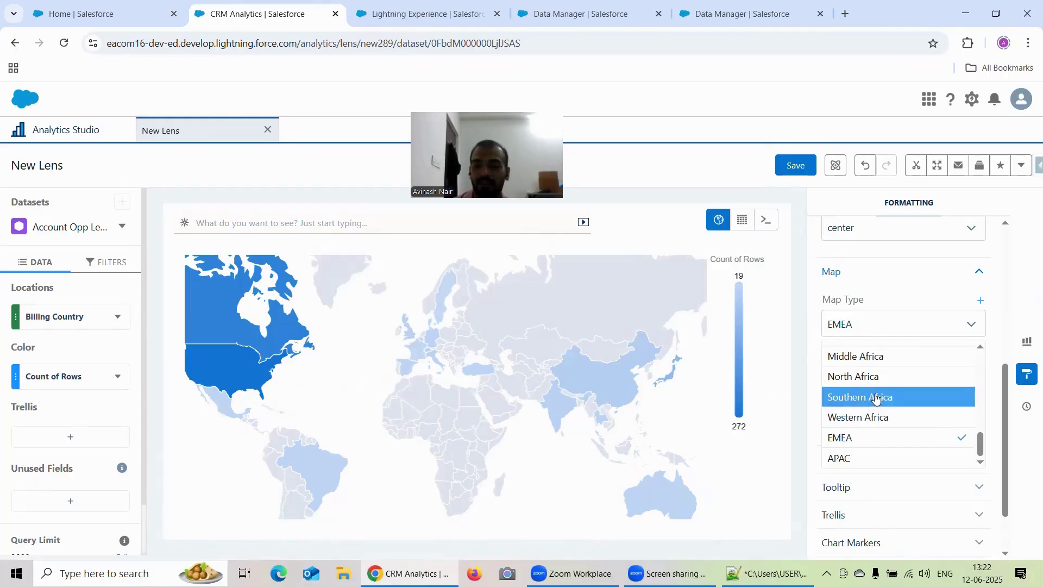
pyautogui.scroll(-1, 875, 396)
pyautogui.click(864, 389)
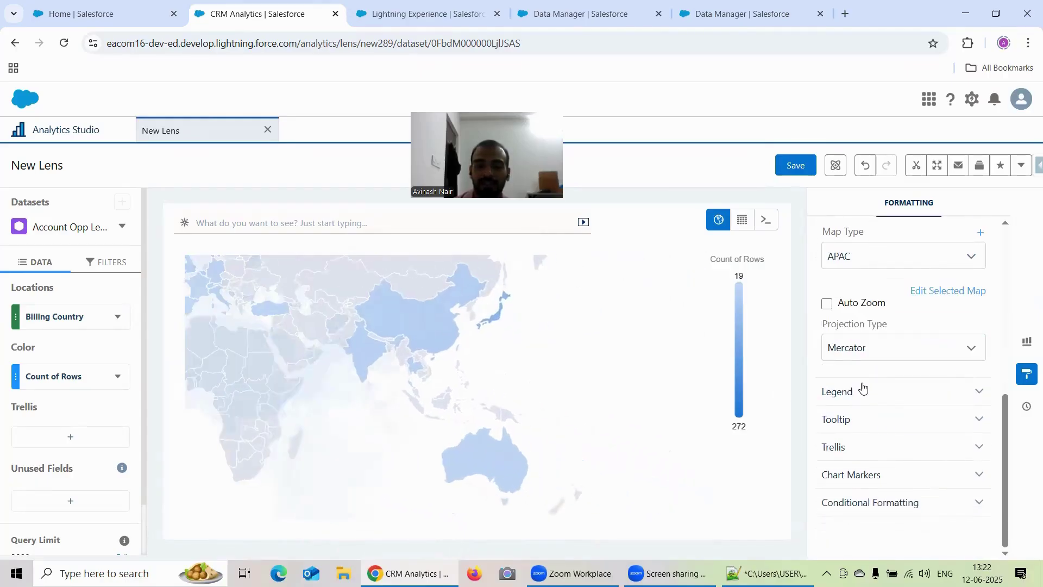
pyautogui.moveTo(463, 460)
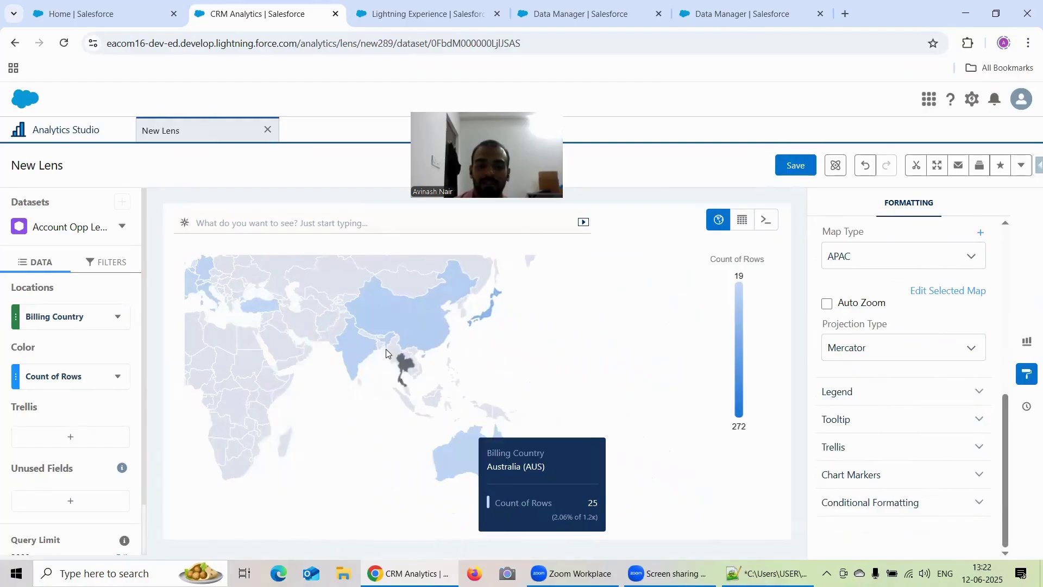
# Switch the map type from APAC back to World Countries.
pyautogui.click(859, 262)
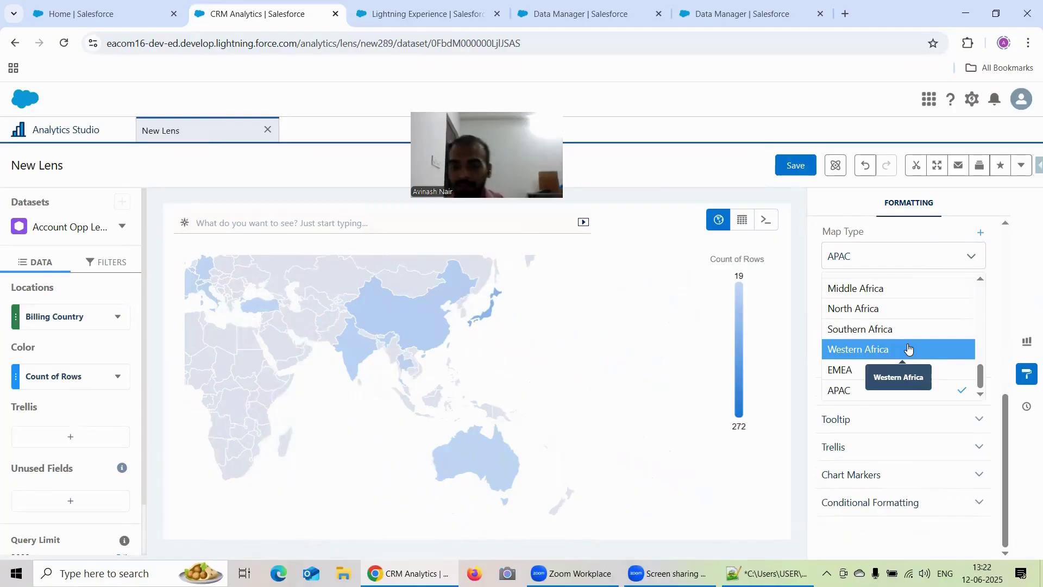
pyautogui.scroll(4, 912, 347)
pyautogui.scroll(4, 918, 337)
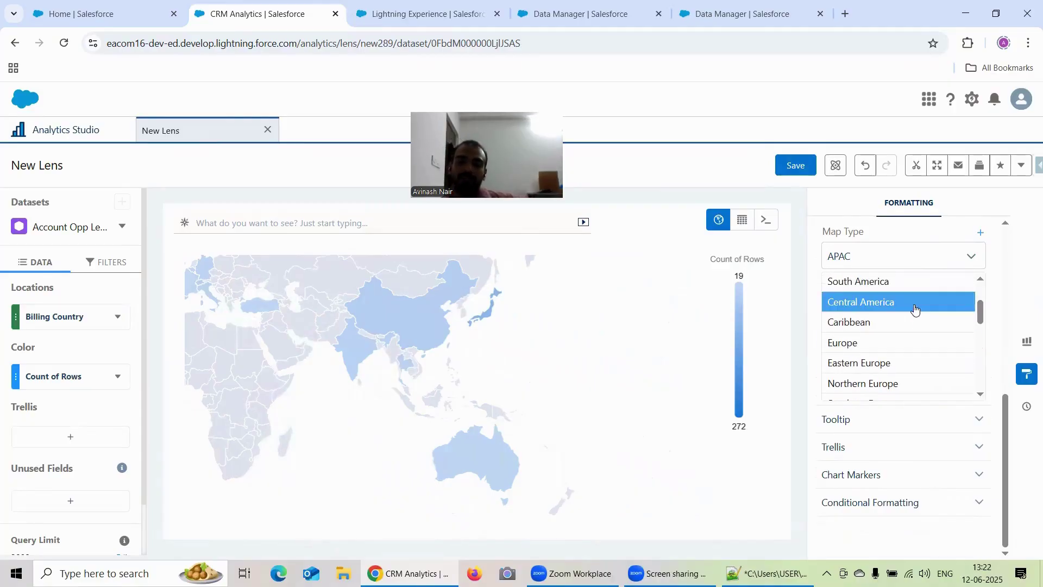
pyautogui.click(880, 308)
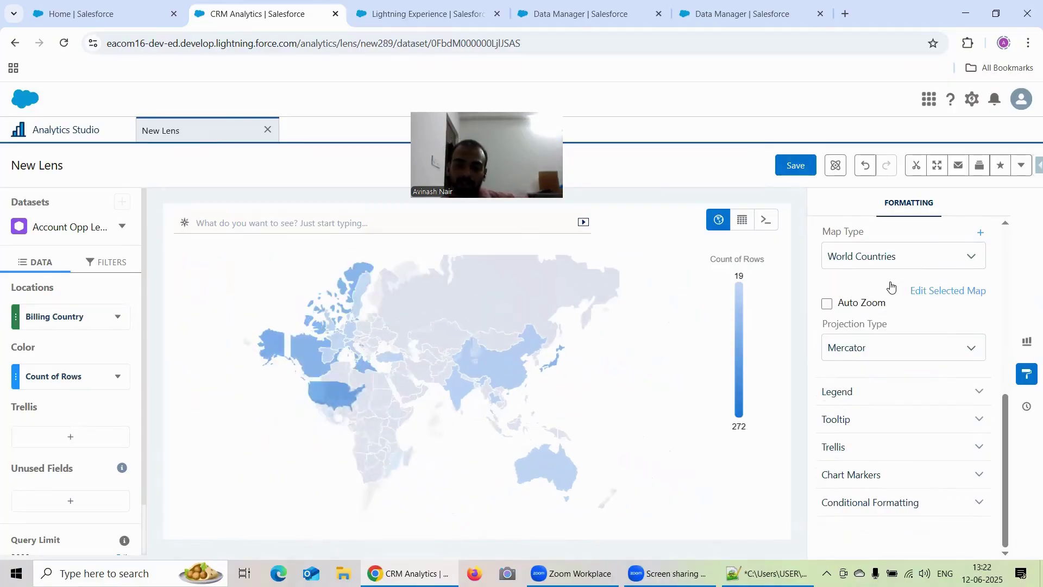
# Try the Americas map type and switch it to North America.
pyautogui.click(890, 266)
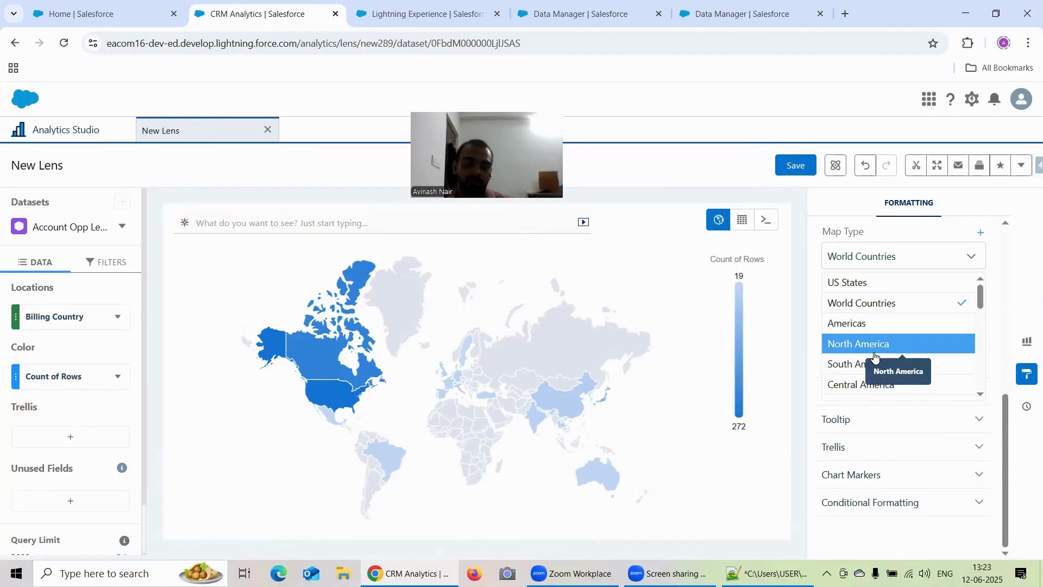
pyautogui.click(860, 324)
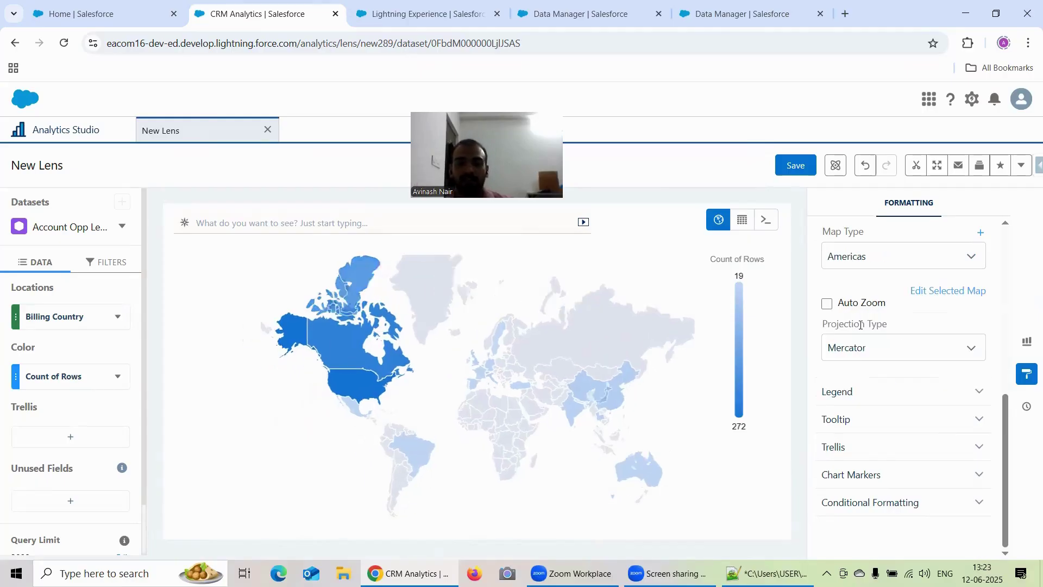
pyautogui.click(855, 264)
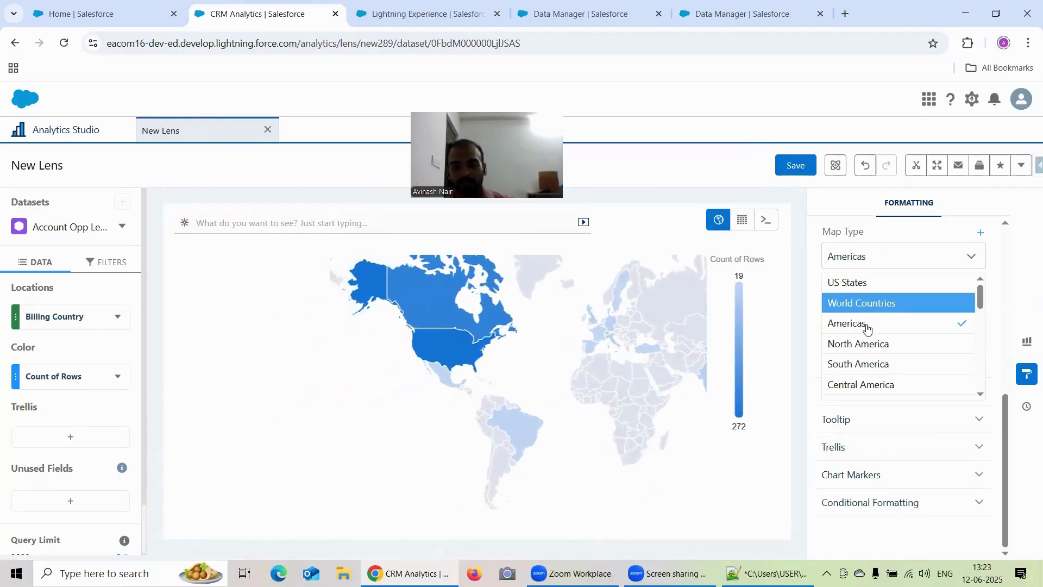
pyautogui.click(863, 342)
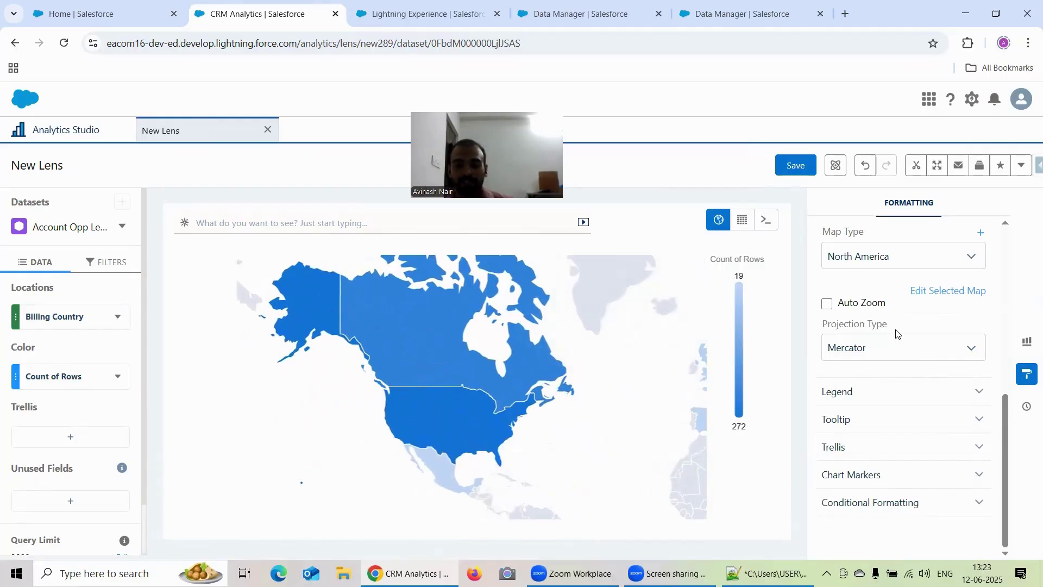
# Review the available map types from US States down to APAC without selecting another one.
pyautogui.click(875, 253)
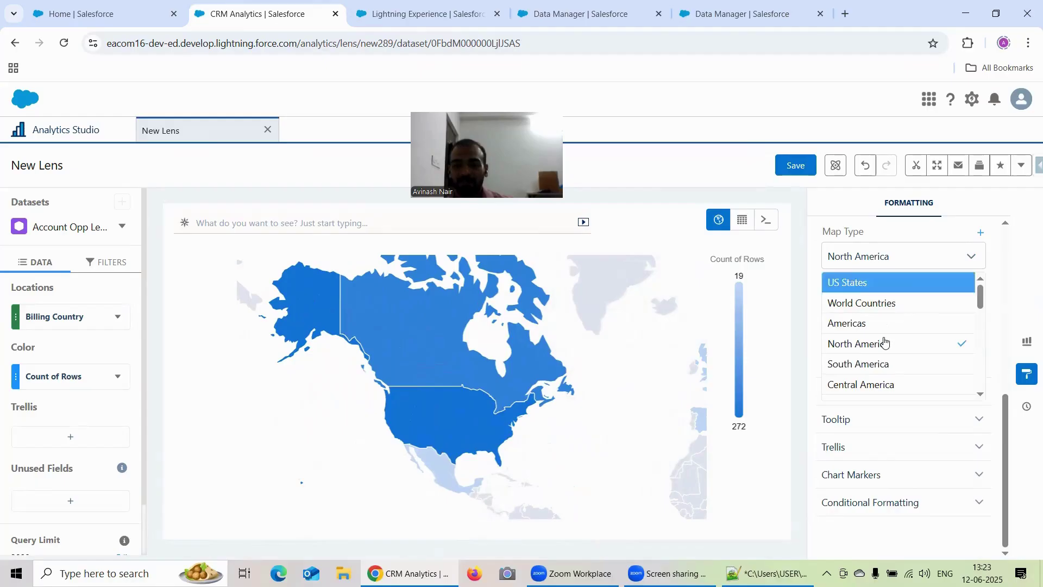
pyautogui.scroll(-1, 889, 351)
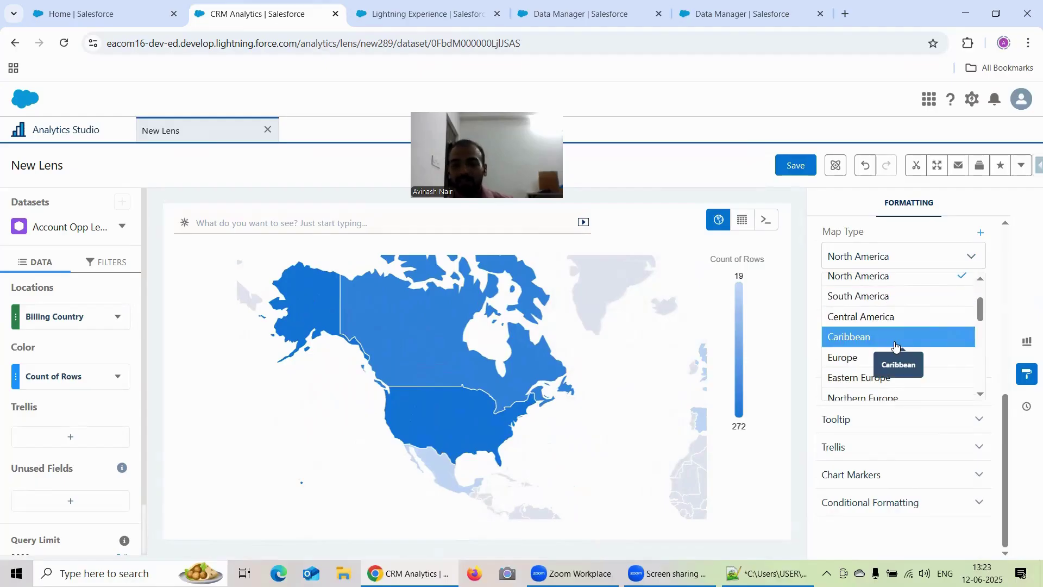
pyautogui.scroll(-1, 894, 349)
pyautogui.scroll(-4, 889, 329)
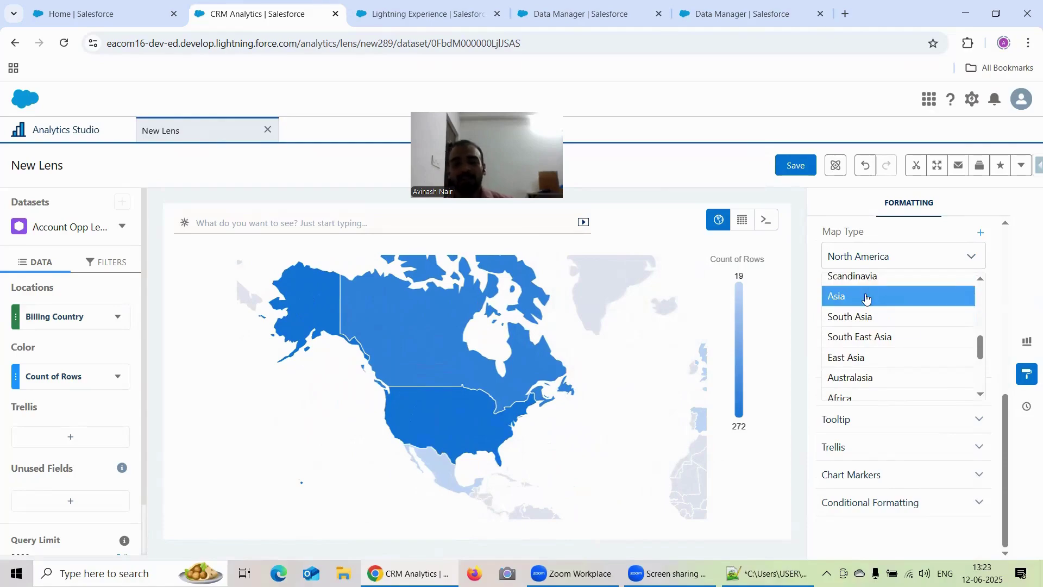
pyautogui.scroll(-4, 899, 353)
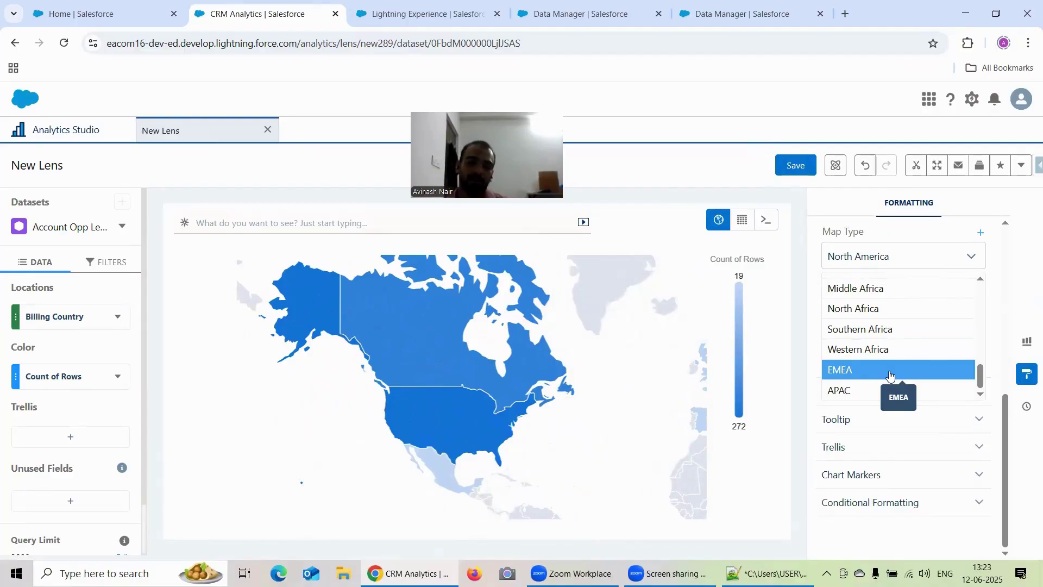
pyautogui.click(798, 315)
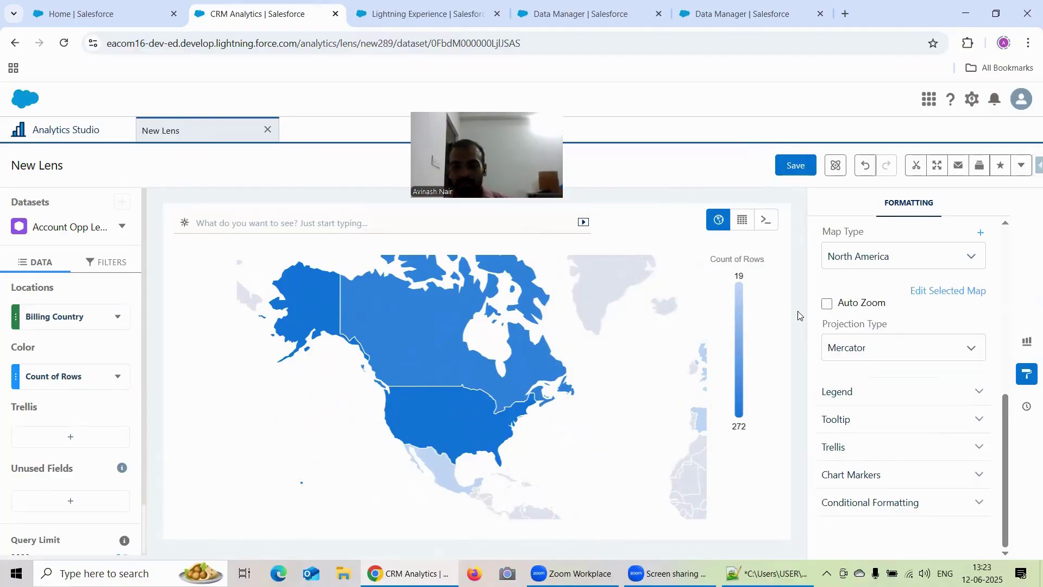
# Try widening the North America map's bounding box and zooming in on it, and discard the edits.
pyautogui.click(951, 290)
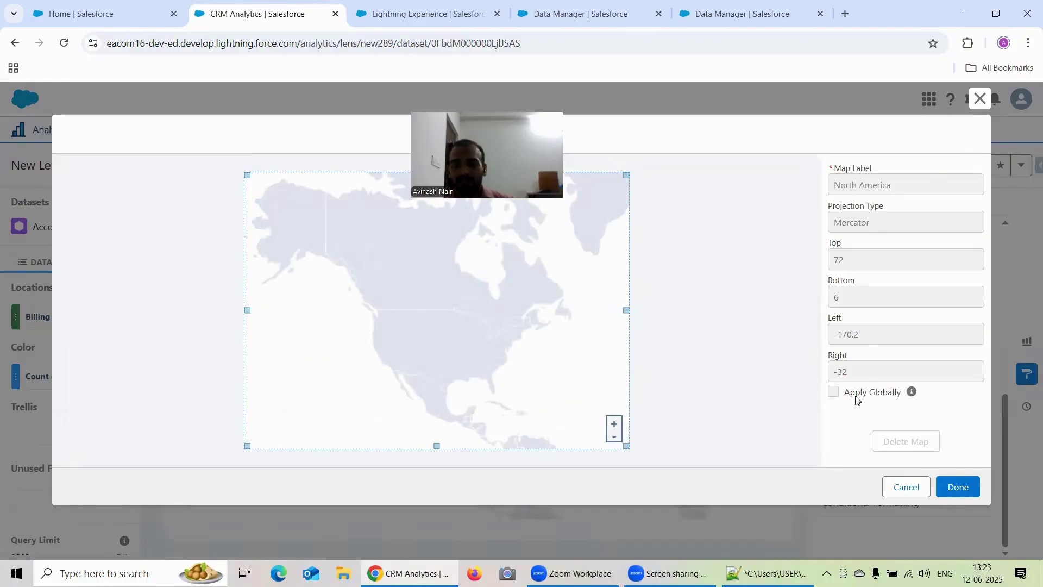
pyautogui.moveTo(908, 392)
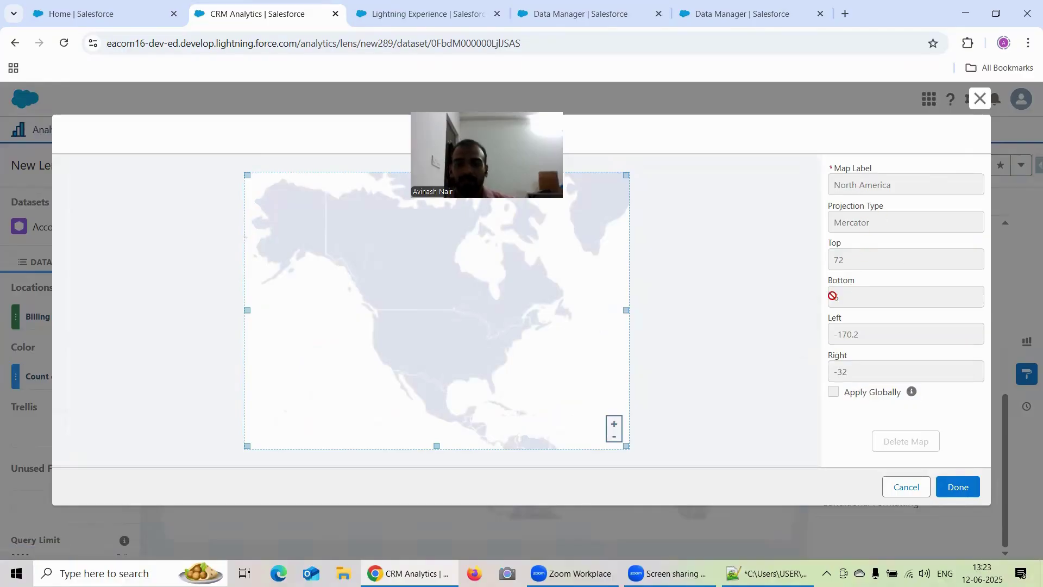
pyautogui.moveTo(628, 312); pyautogui.dragTo(663, 313)
pyautogui.click(619, 421)
pyautogui.click(614, 424)
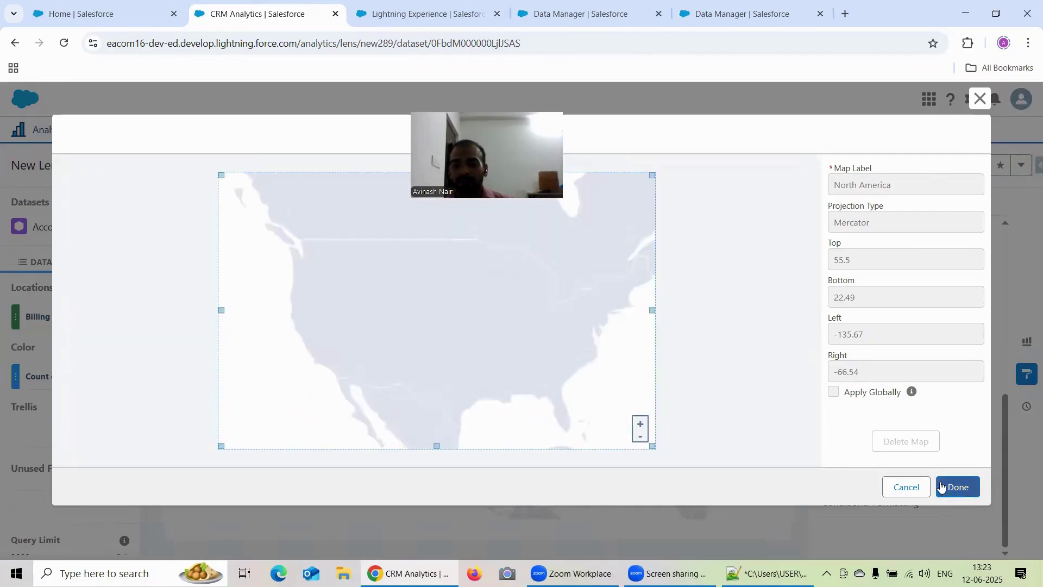
pyautogui.click(980, 106)
# Switch the map type to World Countries and examine its map definition settings without changing them.
pyautogui.click(852, 255)
pyautogui.scroll(2, 861, 325)
pyautogui.scroll(5, 864, 328)
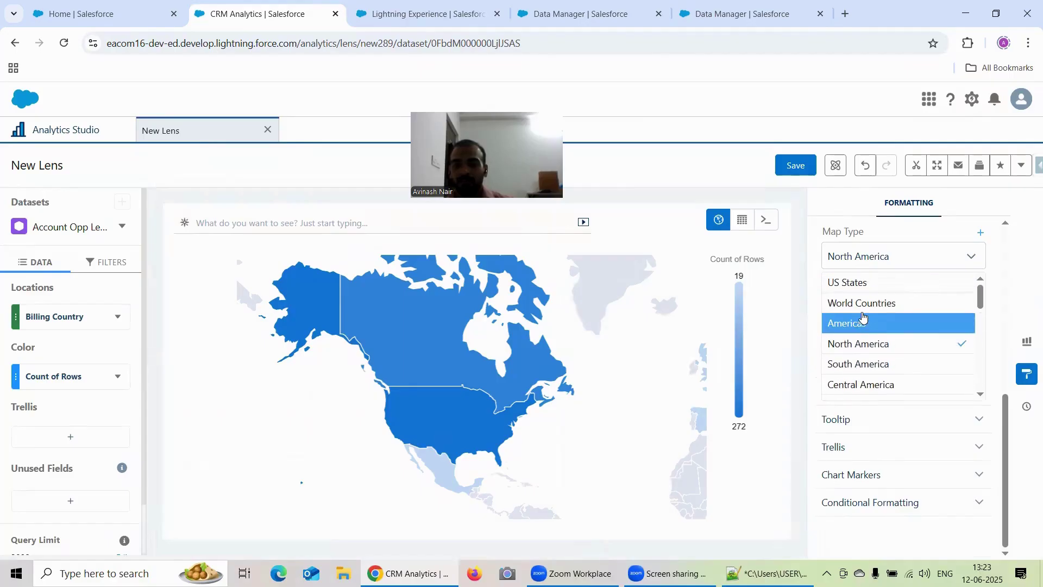
pyautogui.click(868, 301)
pyautogui.click(944, 291)
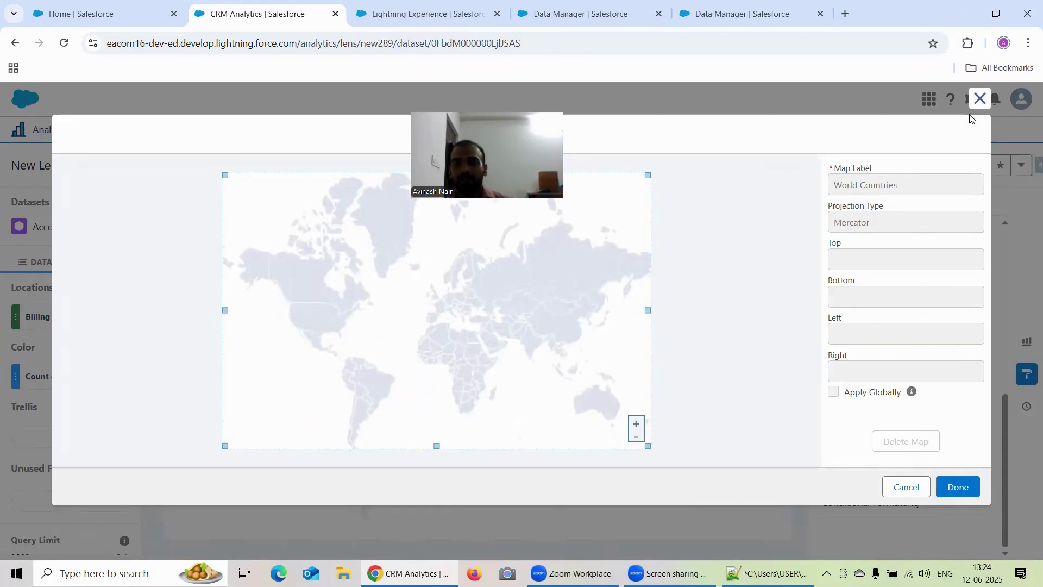
pyautogui.click(980, 98)
# Try the US States map type and examine the projection and Apply Globally option in its map definition.
pyautogui.click(894, 257)
pyautogui.click(885, 292)
pyautogui.click(927, 293)
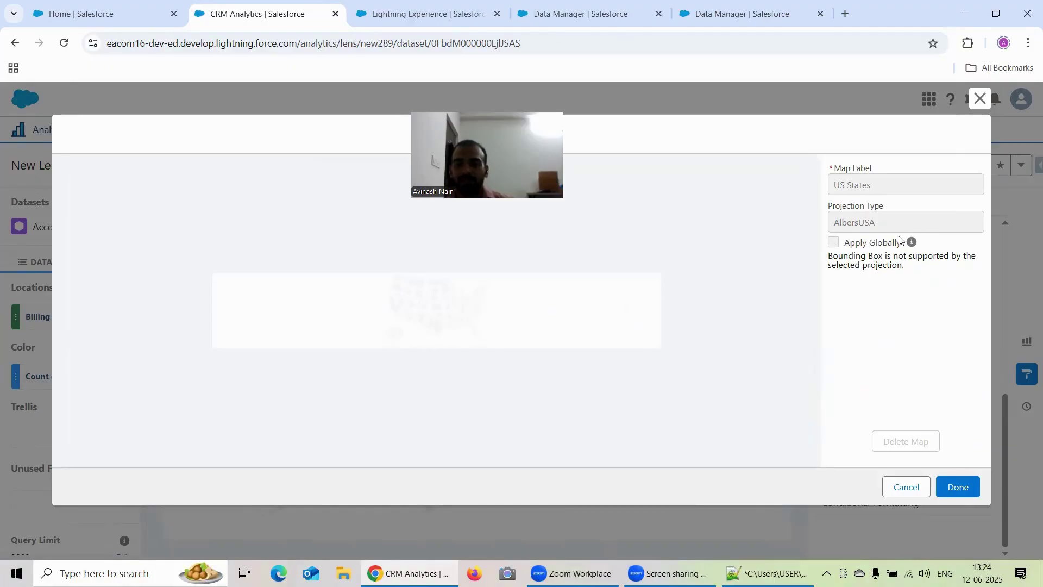
pyautogui.moveTo(911, 244)
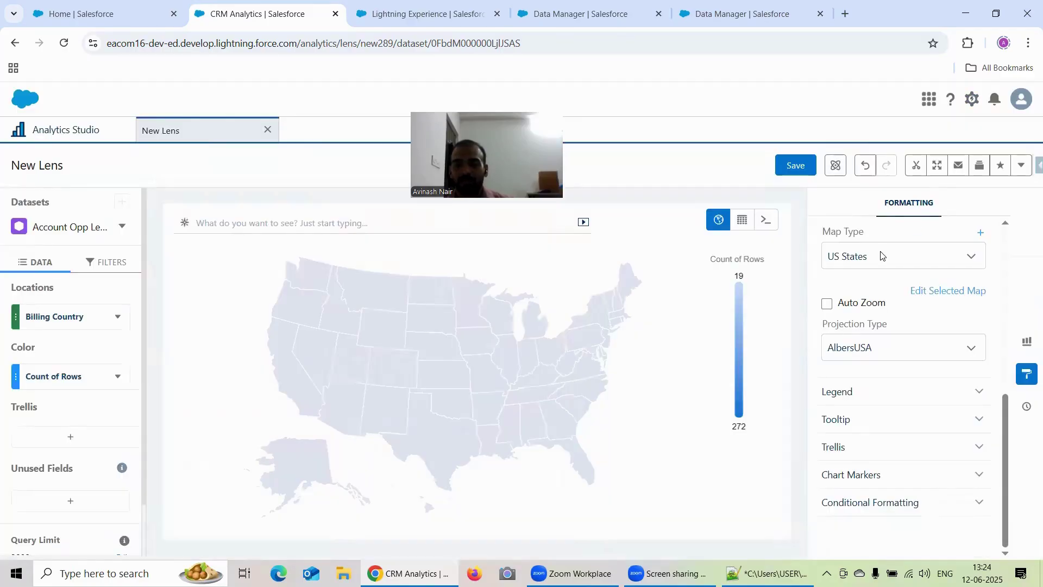
# Try the Asia map type and view its bounding box settings, closing them without changes.
pyautogui.click(883, 255)
pyautogui.scroll(-3, 900, 305)
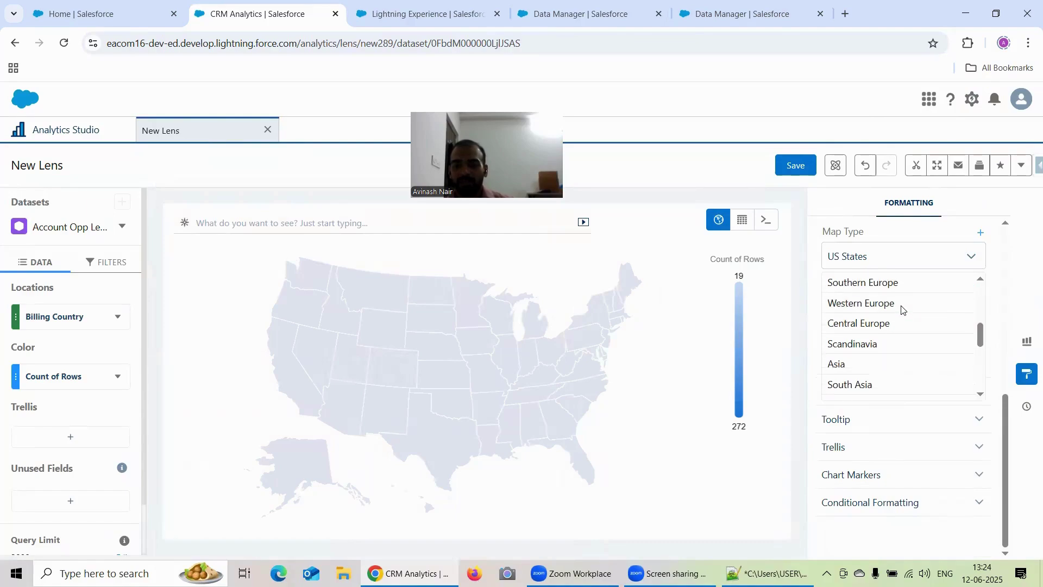
pyautogui.click(878, 365)
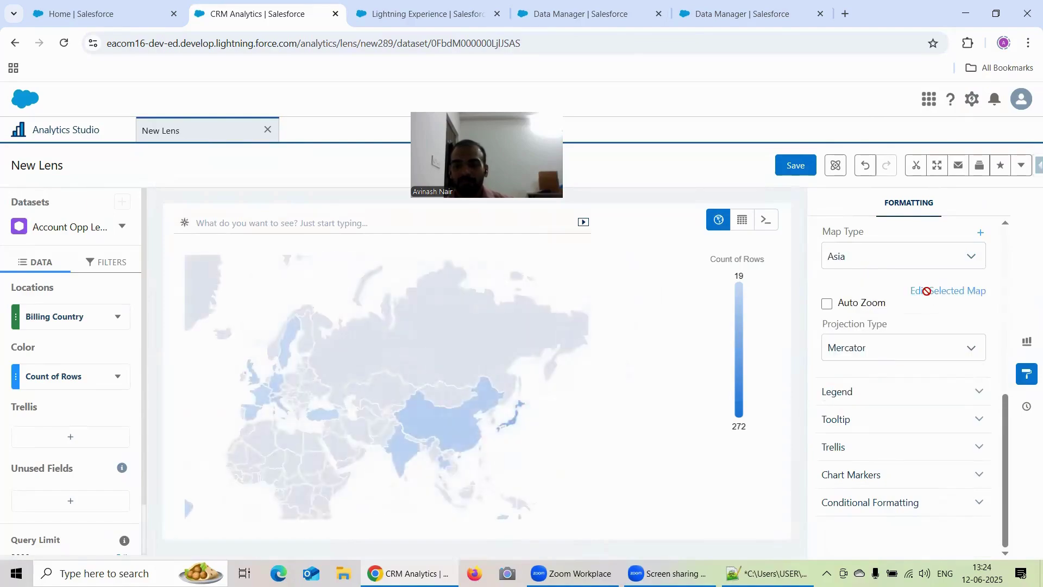
pyautogui.click(928, 289)
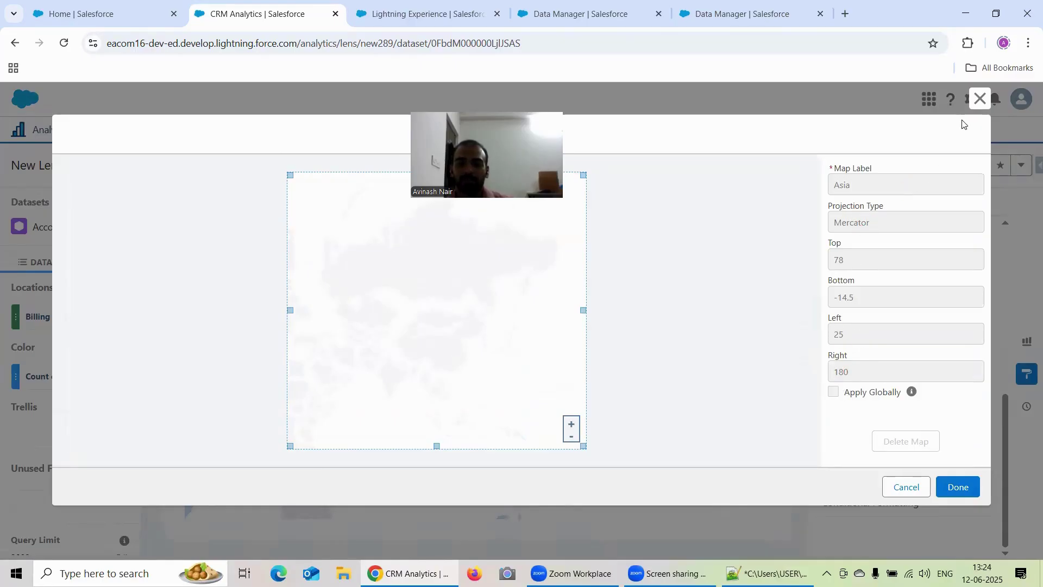
pyautogui.click(980, 98)
# Set the map type to World Countries and view its map definition settings.
pyautogui.click(863, 263)
pyautogui.scroll(2, 867, 309)
pyautogui.scroll(5, 868, 309)
pyautogui.click(873, 300)
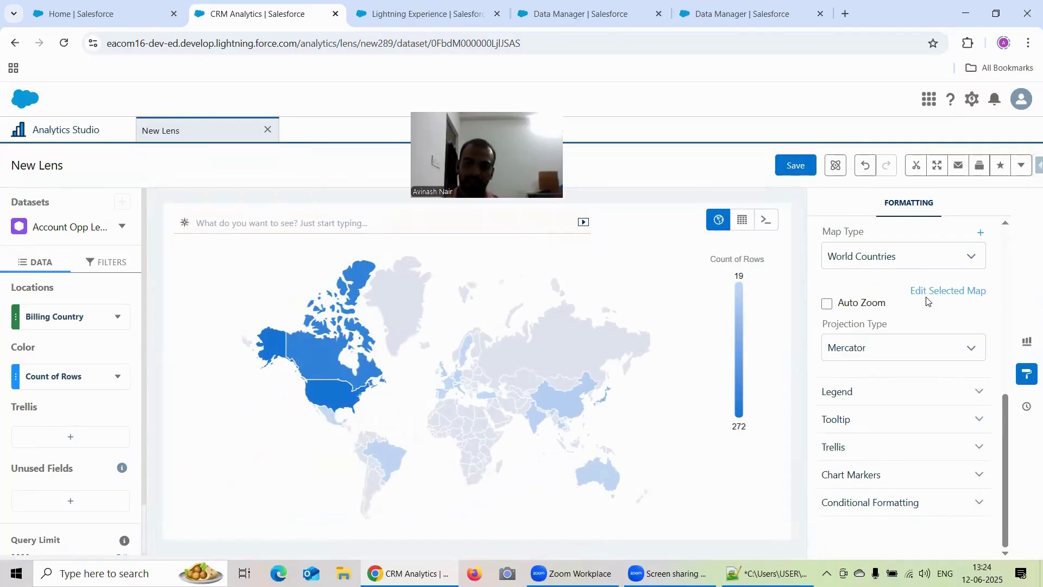
pyautogui.click(940, 289)
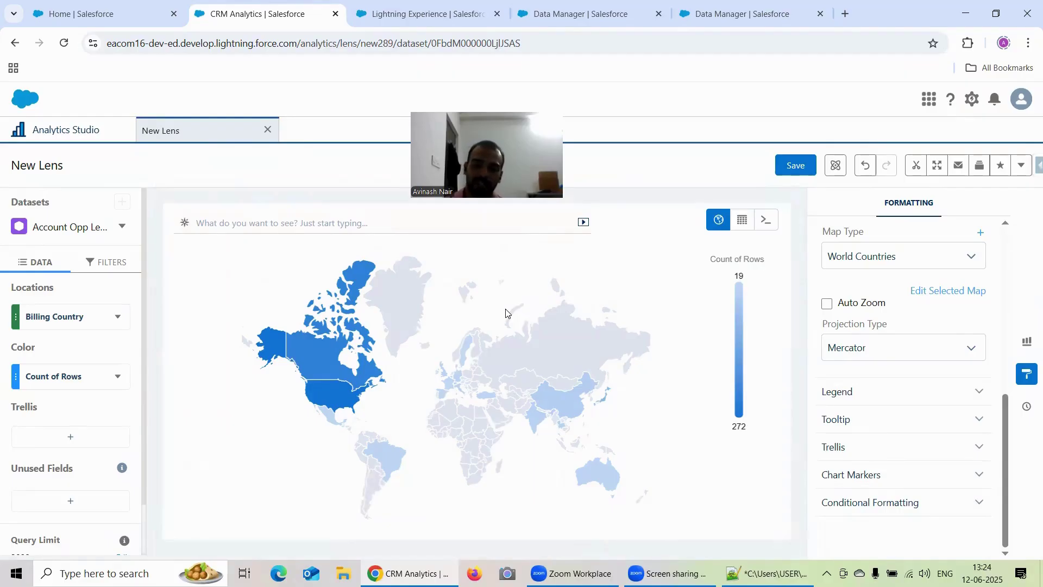
# Review the map chart types in the chart gallery and the map formatting options of the current lens.
pyautogui.scroll(4, 880, 444)
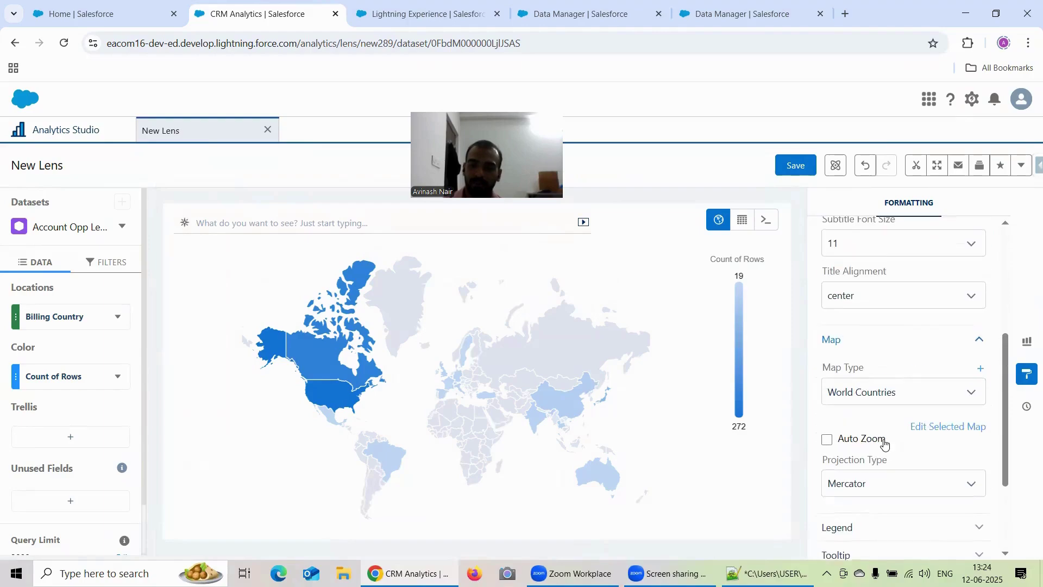
pyautogui.click(1026, 340)
pyautogui.scroll(-10, 935, 362)
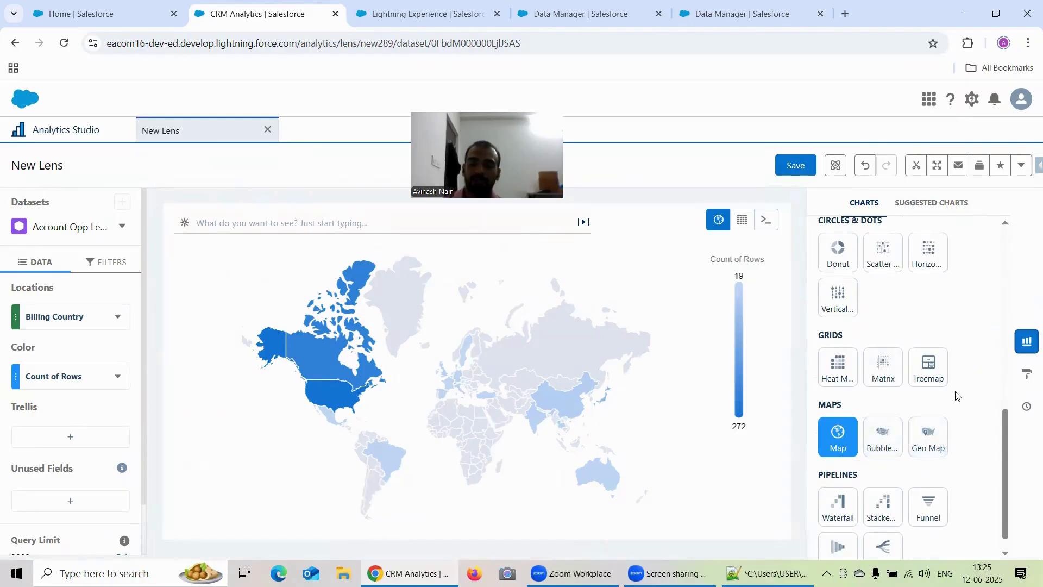
pyautogui.scroll(-1, 999, 383)
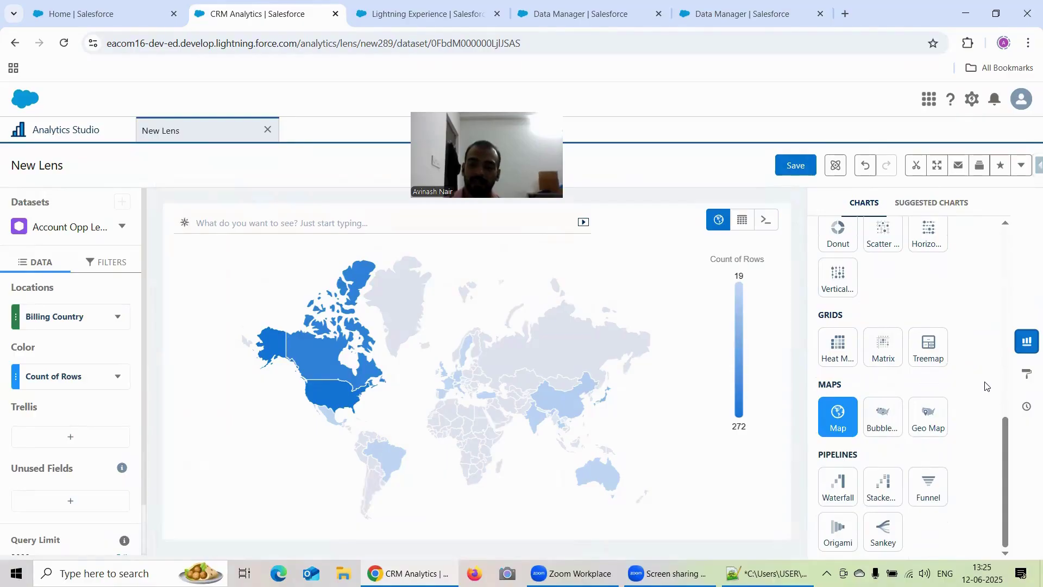
pyautogui.click(1026, 373)
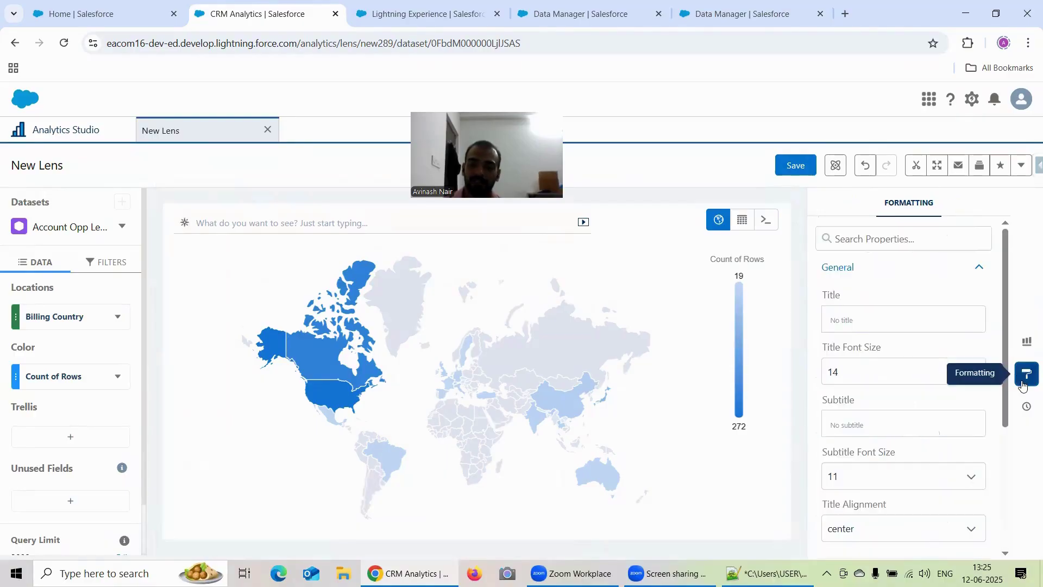
pyautogui.scroll(-4, 954, 358)
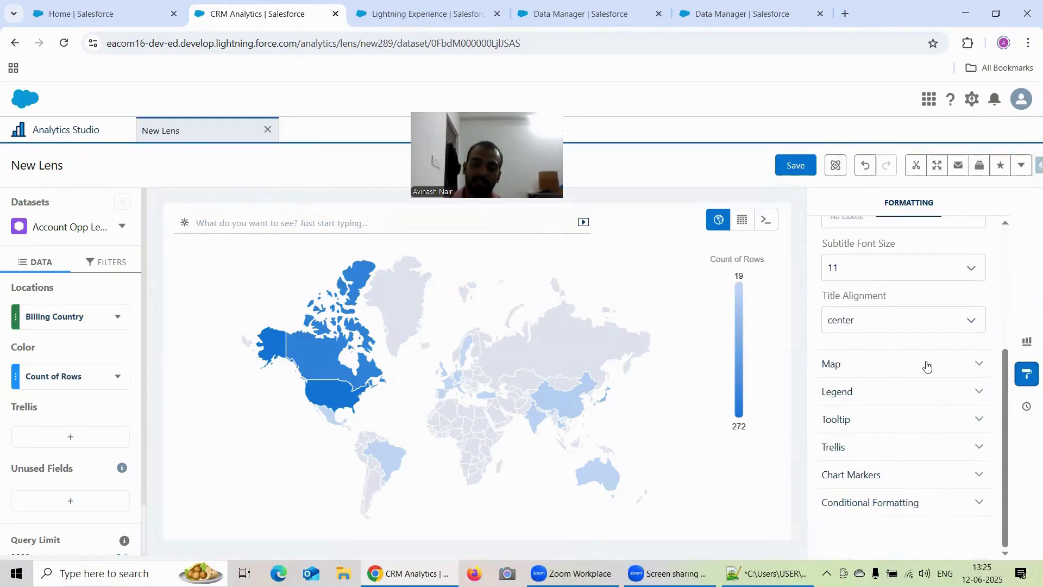
pyautogui.click(928, 364)
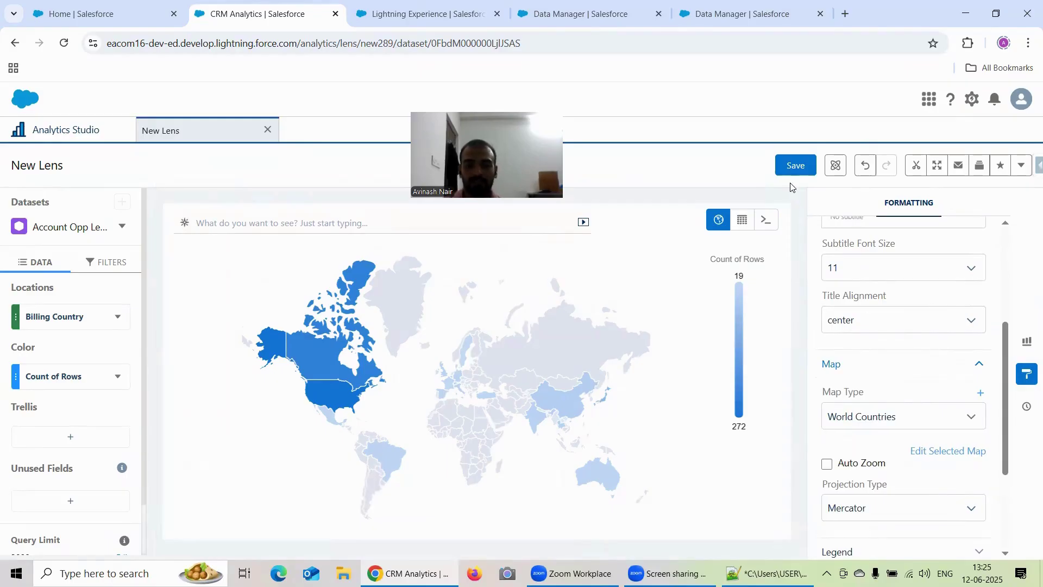
pyautogui.click(1026, 341)
pyautogui.scroll(-10, 901, 360)
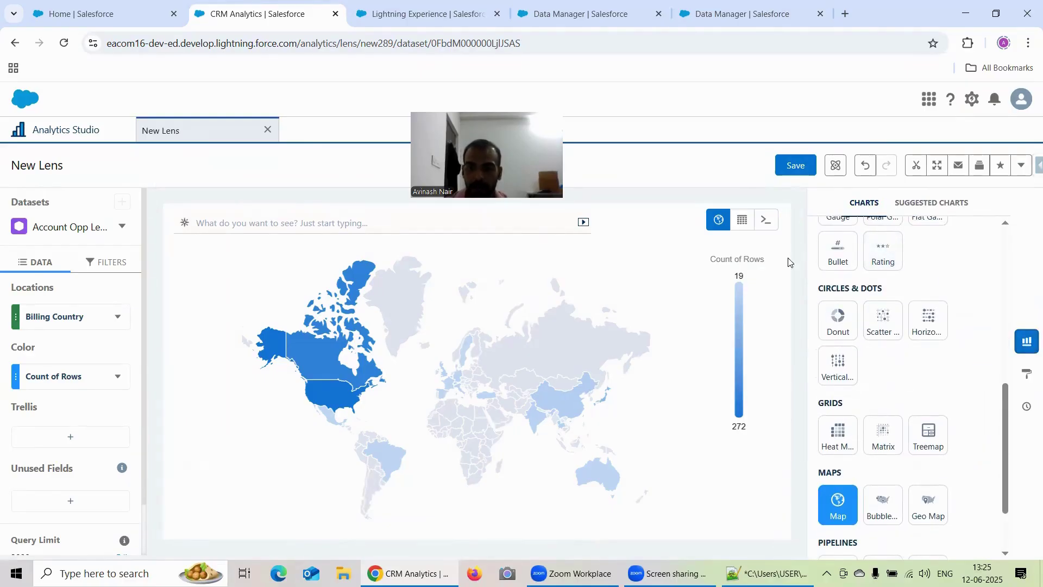
# Save the lens as "Formatting Options available Under Map Chart" in the Recipe Dataset app.
pyautogui.click(794, 166)
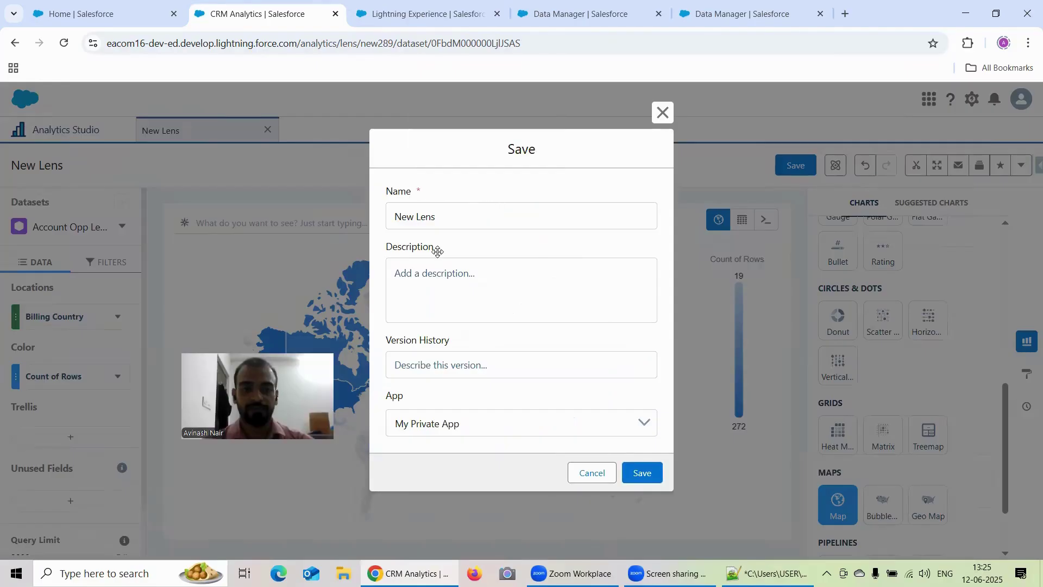
pyautogui.tripleClick(449, 213)
pyautogui.write('Formatting')
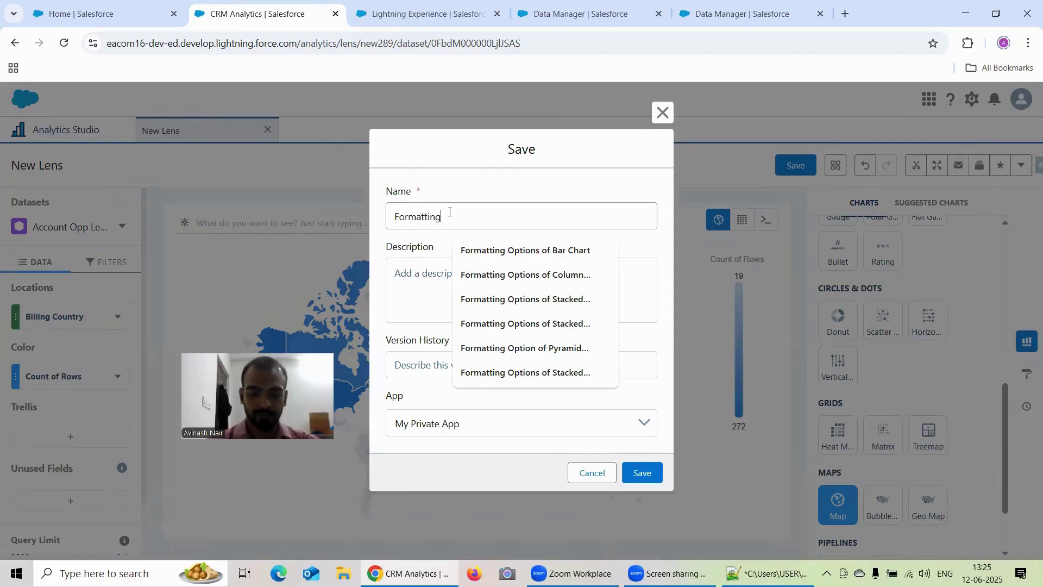
pyautogui.write(' Options available')
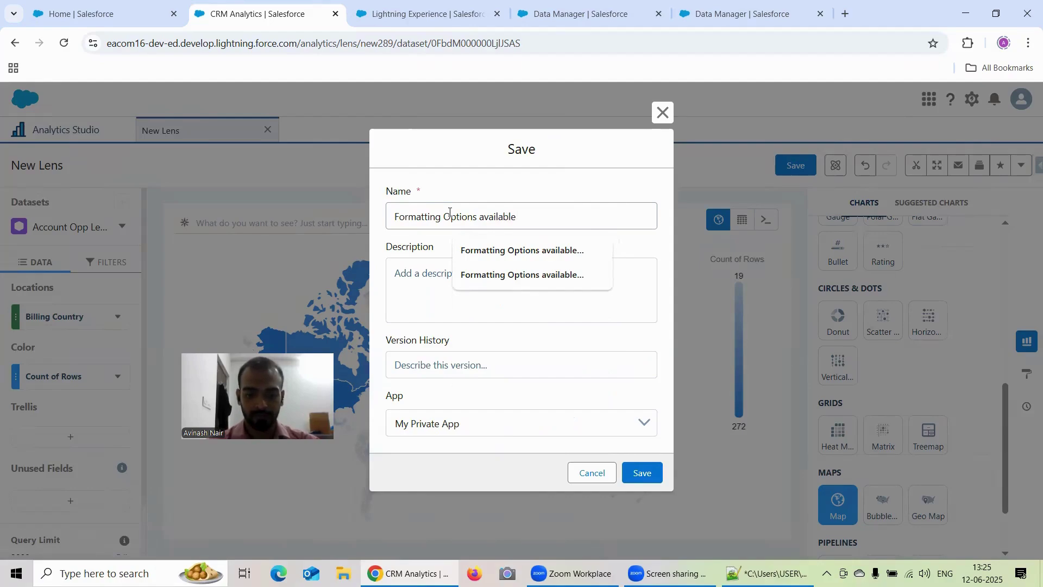
pyautogui.write('Under Map Chart')
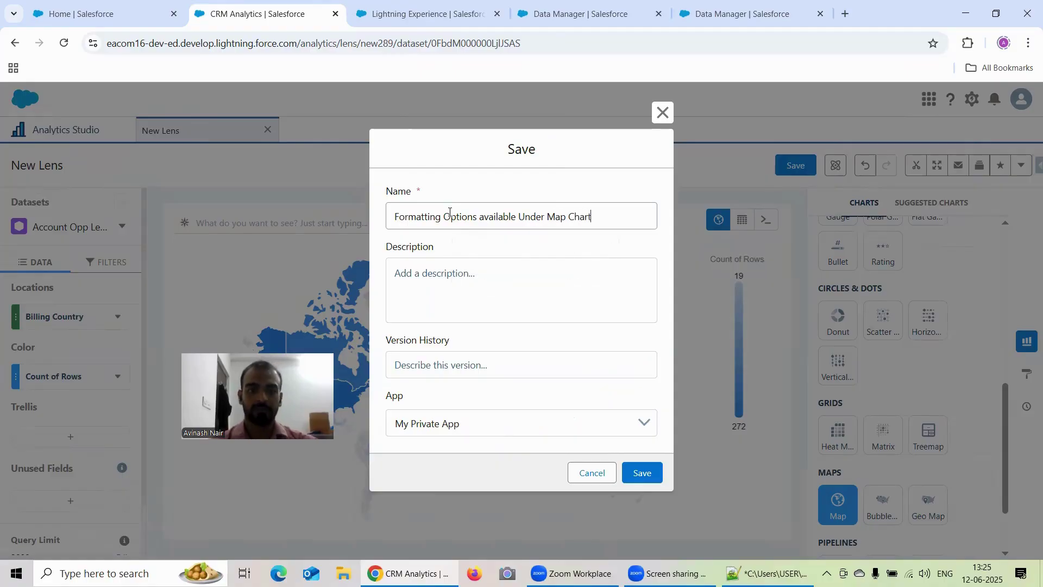
pyautogui.click(478, 423)
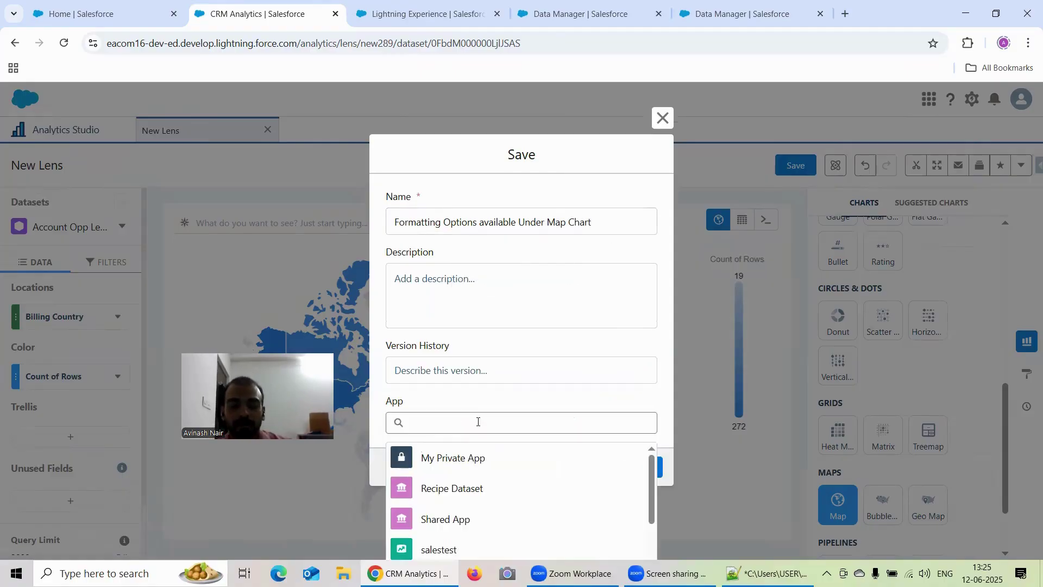
pyautogui.click(482, 485)
pyautogui.click(643, 474)
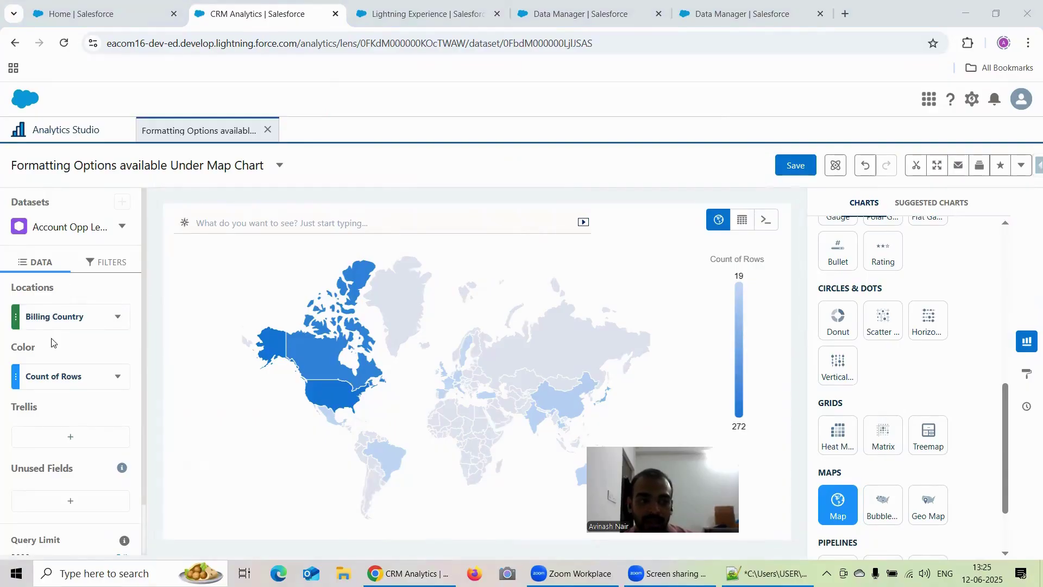
# Examine the saved lens's map formatting options, including map type, auto zoom and projection type.
pyautogui.click(1027, 374)
pyautogui.scroll(-4, 923, 359)
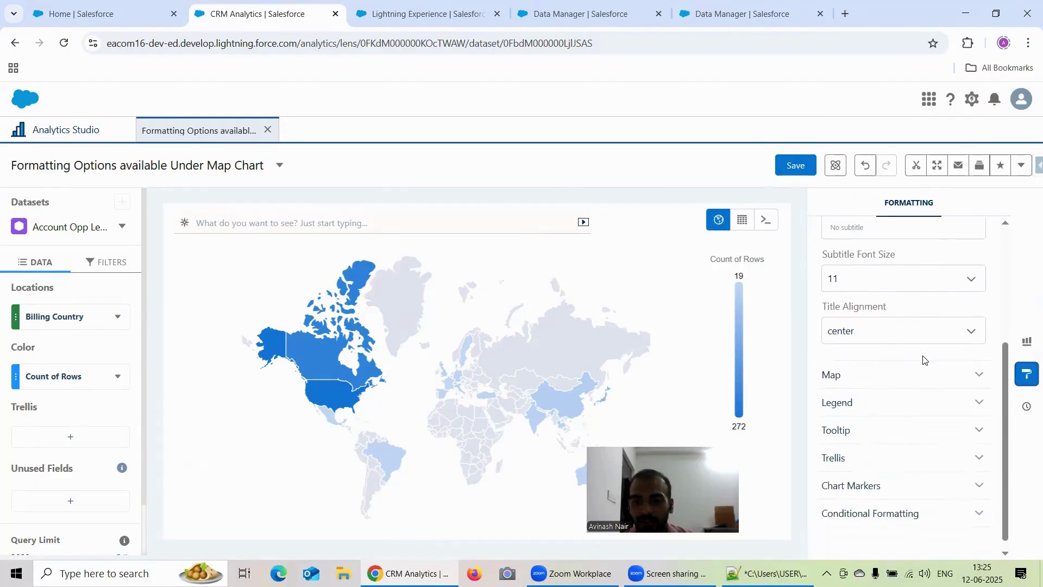
pyautogui.click(894, 375)
pyautogui.scroll(-1, 869, 353)
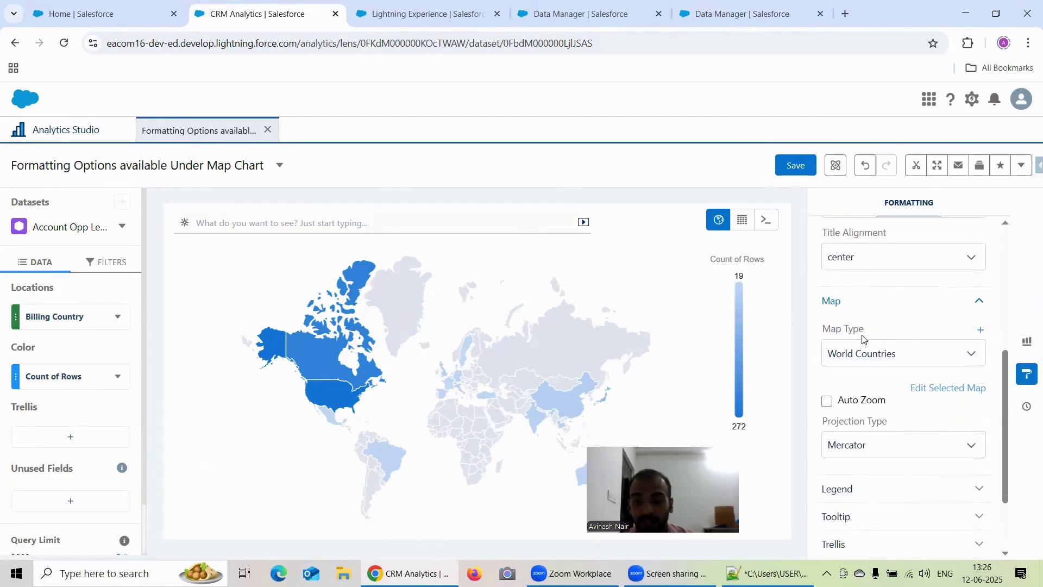
pyautogui.scroll(-1, 883, 332)
pyautogui.scroll(-1, 909, 334)
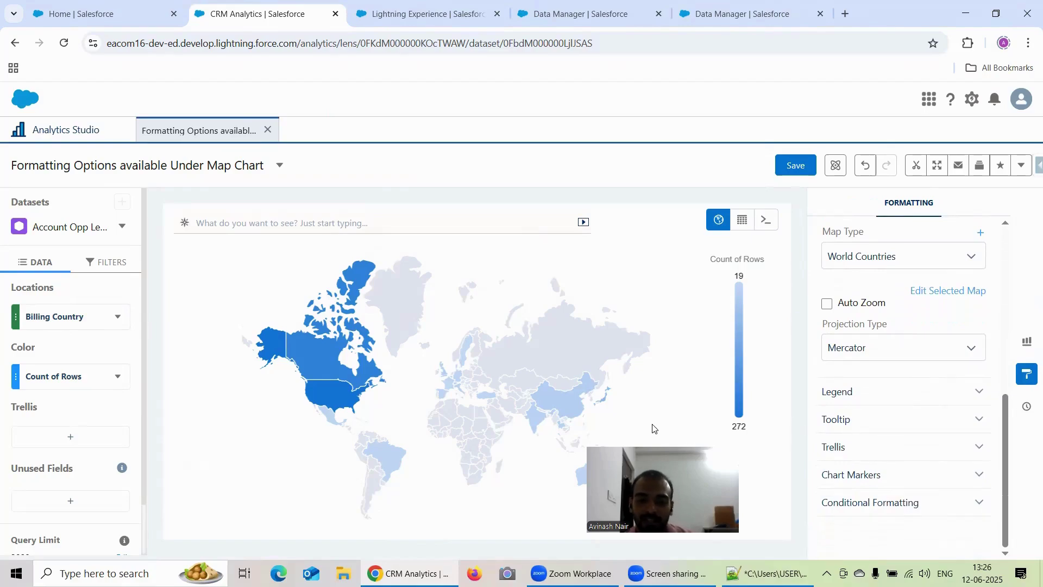
pyautogui.moveTo(638, 479); pyautogui.dragTo(629, 270)
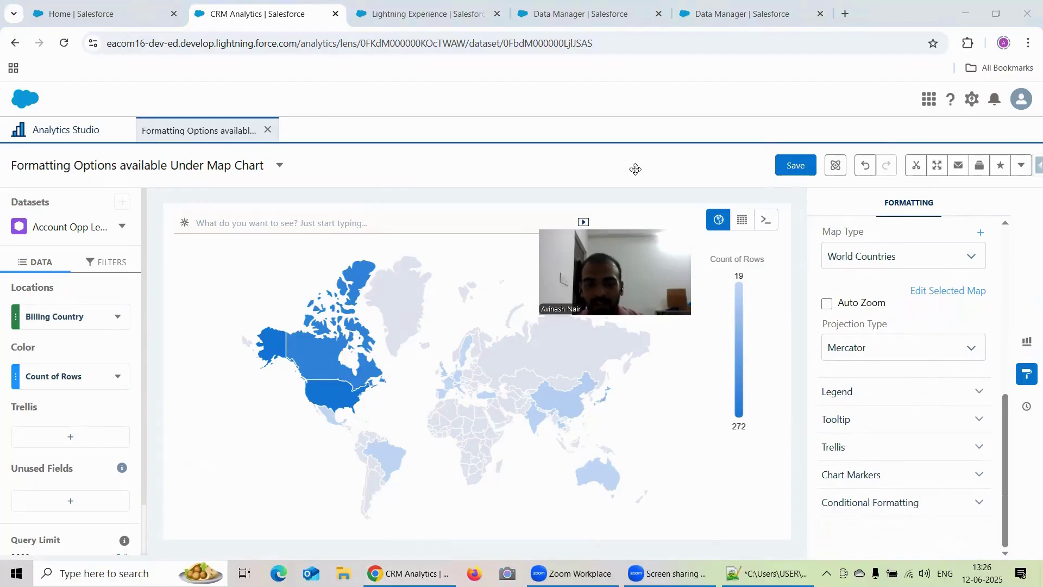